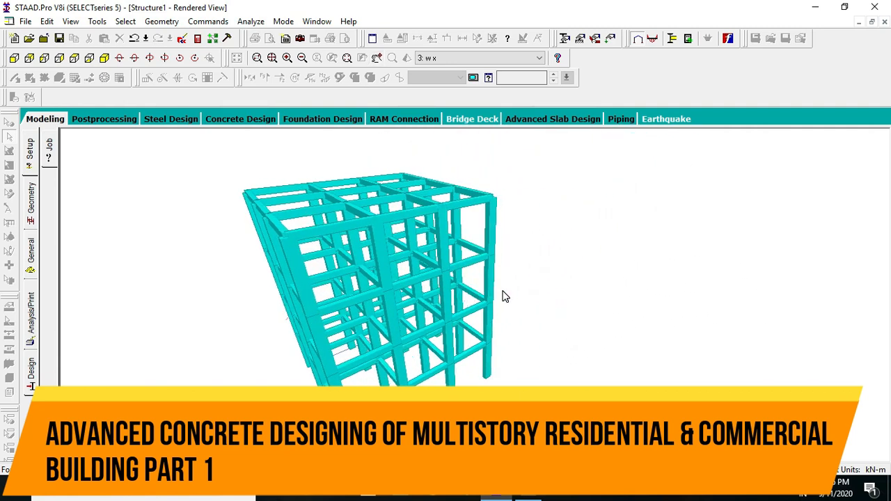
pyautogui.press('Up')
pyautogui.press('Up')
pyautogui.press('Up')
pyautogui.press('Up')
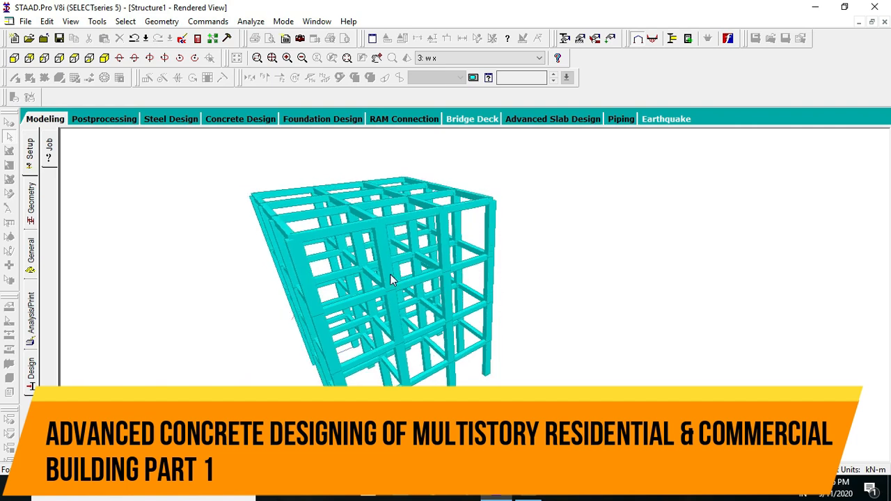
pyautogui.press('Up')
pyautogui.press('Up')
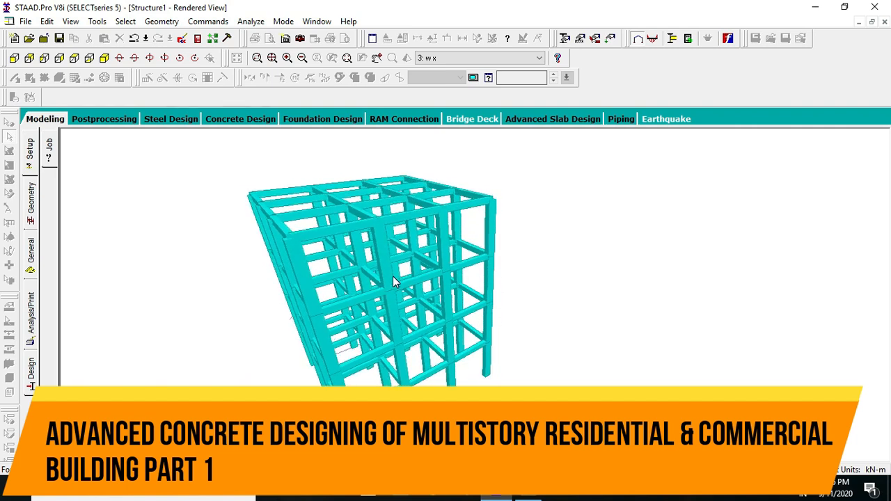
pyautogui.moveTo(392, 276); pyautogui.dragTo(762, 141)
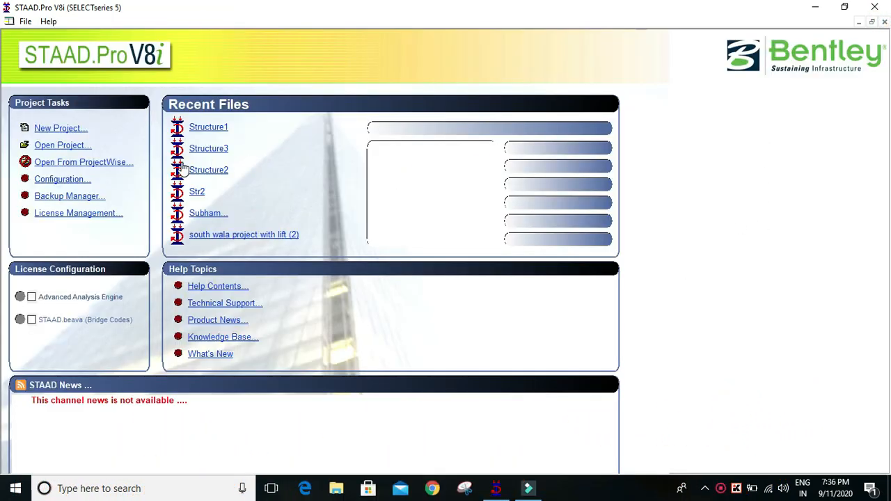
# Step: Create a new Space project named Structure1 in meter and kilonewton units, starting with Add Beam
pyautogui.click(65, 130)
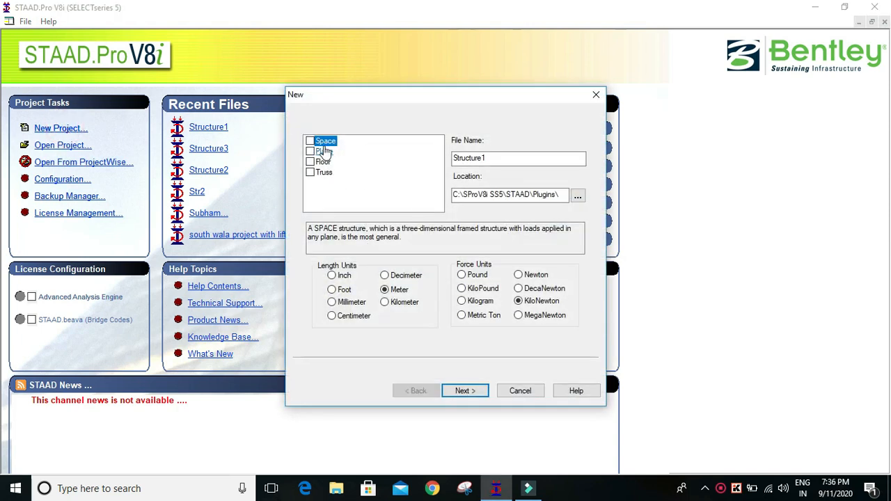
pyautogui.click(325, 141)
pyautogui.click(474, 391)
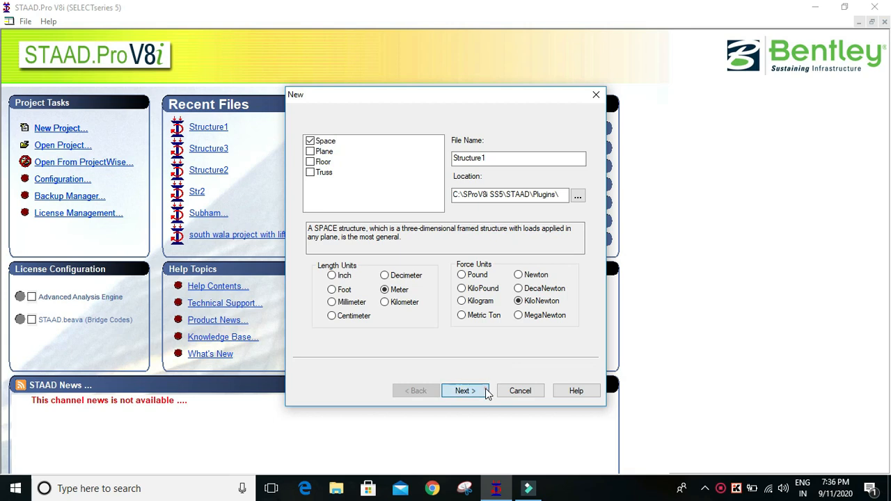
pyautogui.click(469, 279)
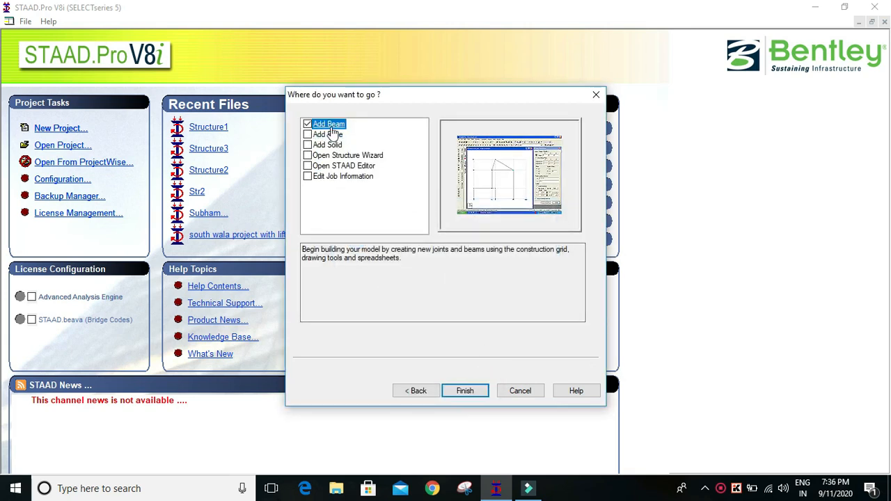
pyautogui.click(483, 392)
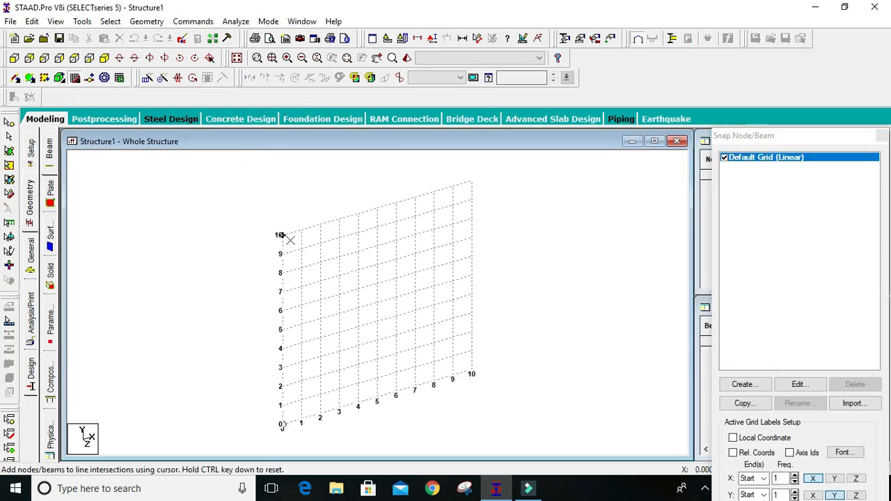
# Step: Run the Structure Wizard and start a Bay Frame from the Frame Models prototypes
pyautogui.moveTo(337, 257); pyautogui.dragTo(324, 243, button='middle')
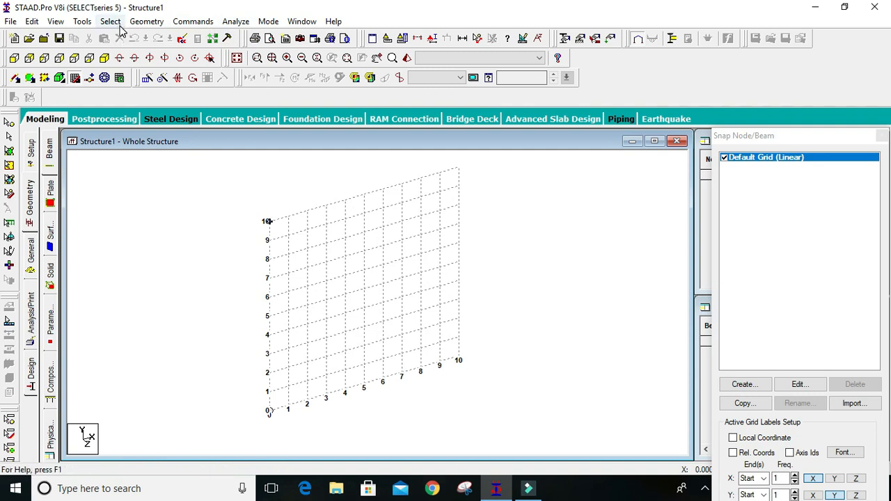
pyautogui.click(146, 22)
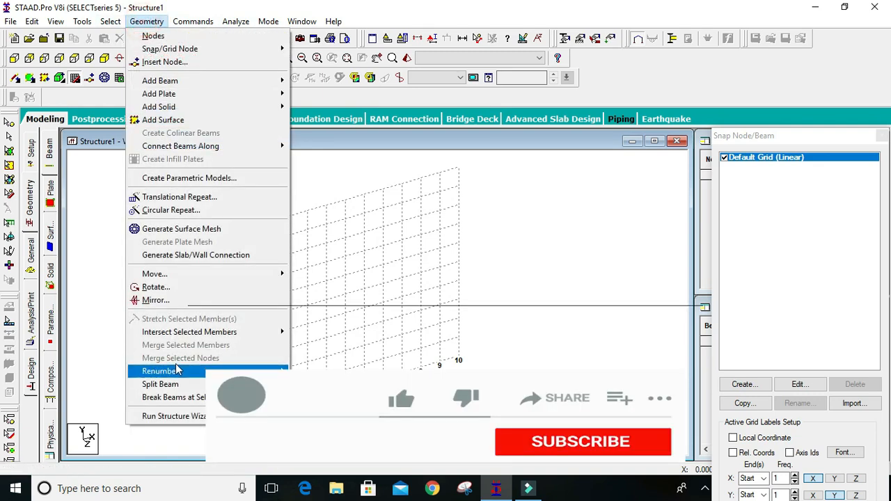
pyautogui.click(195, 416)
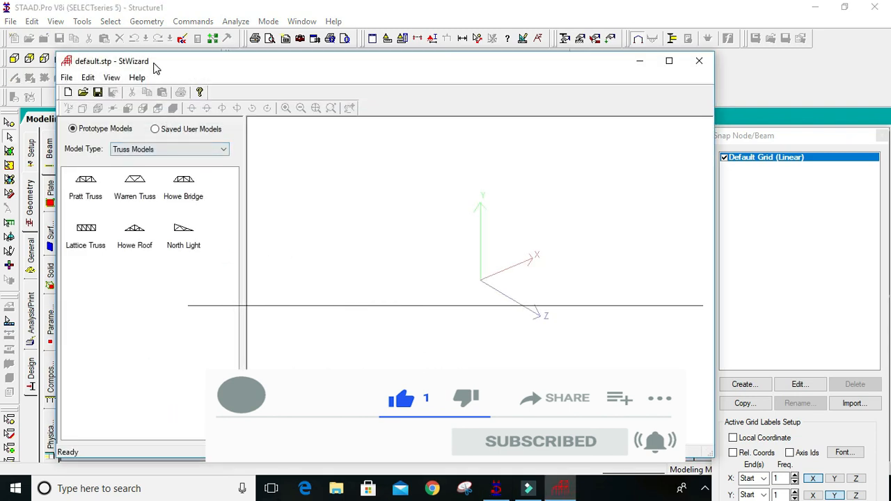
pyautogui.click(199, 150)
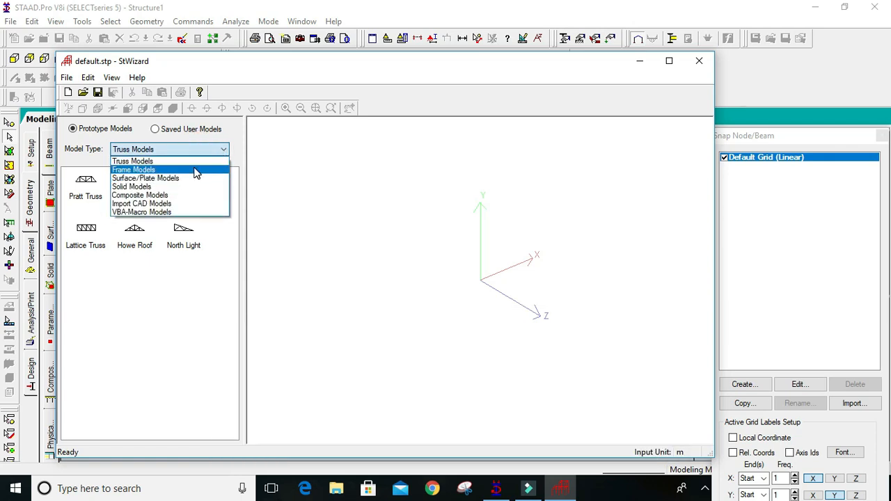
pyautogui.click(156, 172)
pyautogui.doubleClick(88, 182)
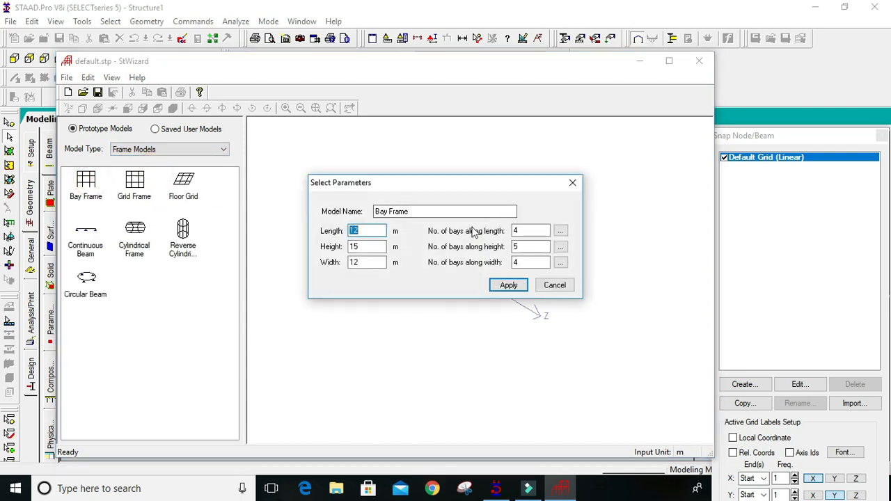
# Step: Set the bay frame's length to 9 m, height to 12 m and width to 9 m
pyautogui.click(379, 240)
pyautogui.moveTo(366, 231); pyautogui.dragTo(328, 231)
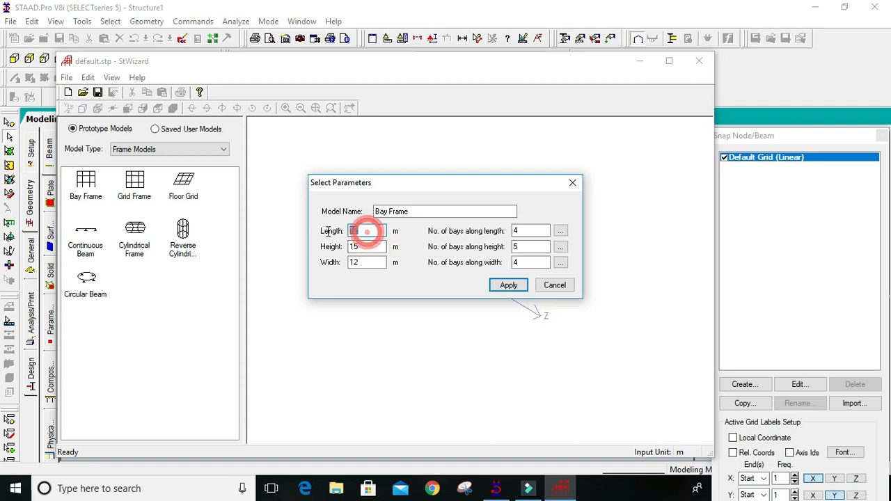
pyautogui.write('9')
pyautogui.press('Tab')
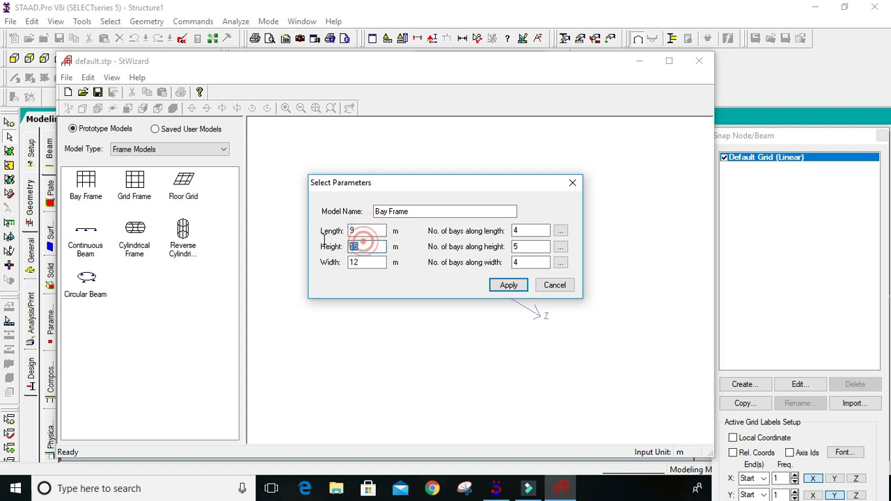
pyautogui.write('12')
pyautogui.click(363, 261)
pyautogui.moveTo(369, 263); pyautogui.dragTo(327, 268)
pyautogui.write('9')
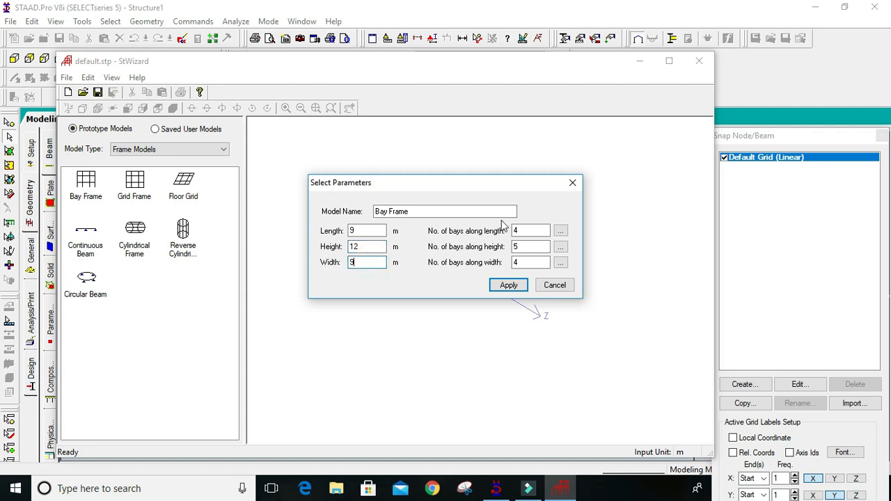
# Step: Set 3 bays along the length, 4 along the height and 3 along the width, and generate the frame
pyautogui.moveTo(538, 230); pyautogui.dragTo(485, 236)
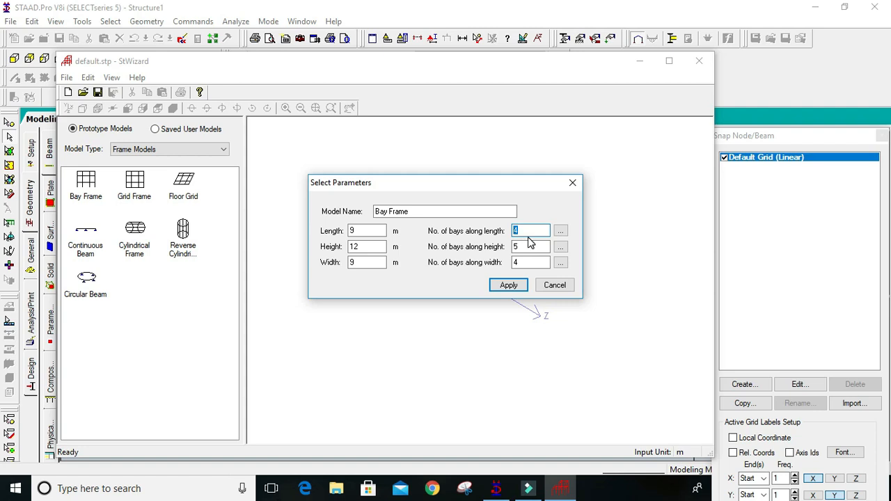
pyautogui.write('3')
pyautogui.moveTo(532, 245); pyautogui.dragTo(453, 254)
pyautogui.write('4')
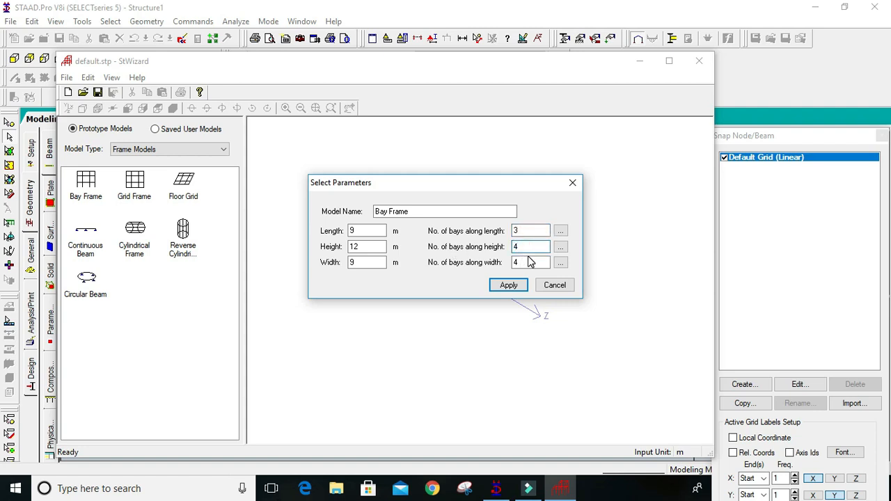
pyautogui.moveTo(528, 259); pyautogui.dragTo(478, 263)
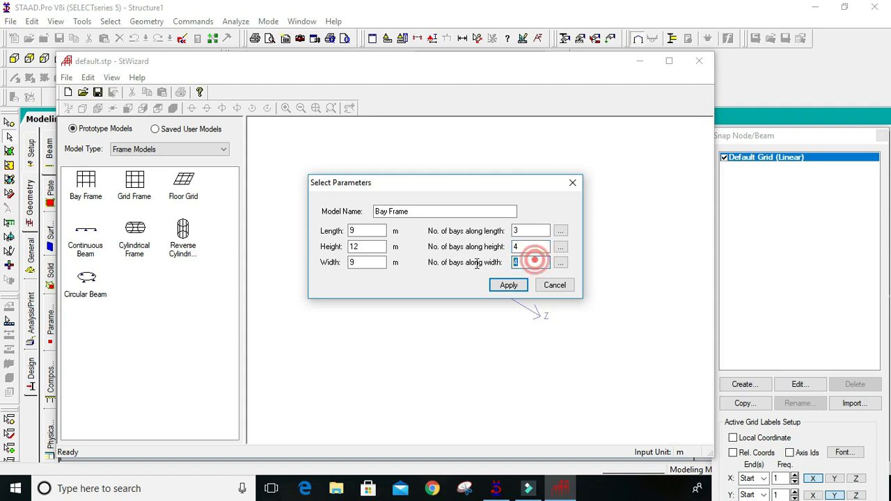
pyautogui.write('3')
pyautogui.click(508, 285)
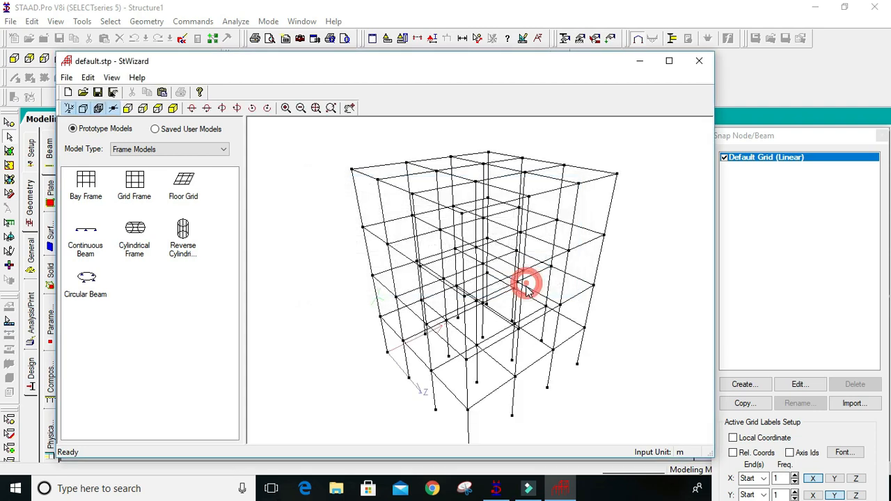
# Step: Transfer the generated bay frame from the wizard into the STAAD.Pro model
pyautogui.moveTo(434, 179)
pyautogui.mouseDown()
pyautogui.moveTo(492, 271)
pyautogui.moveTo(529, 247)
pyautogui.moveTo(487, 263)
pyautogui.moveTo(496, 300)
pyautogui.mouseUp()
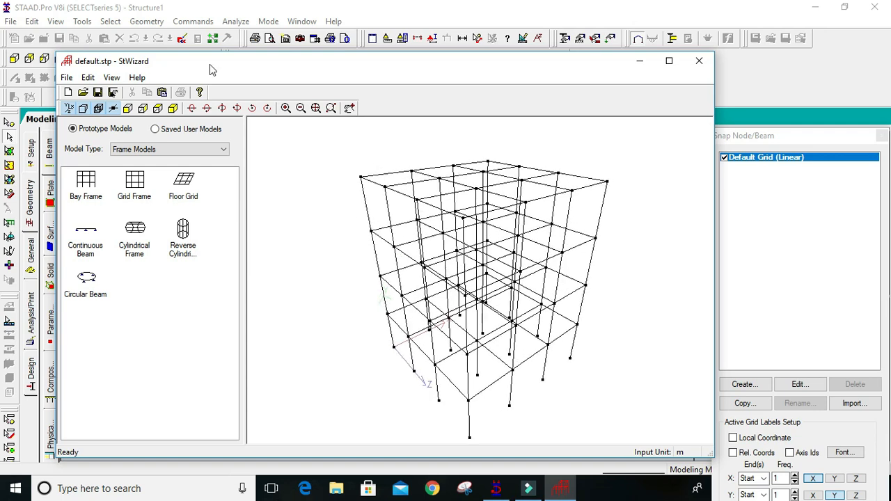
pyautogui.click(163, 93)
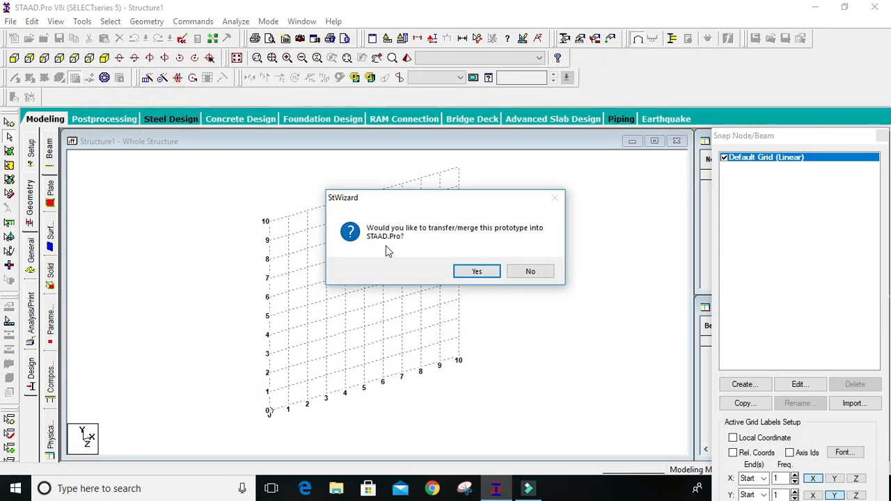
pyautogui.click(477, 272)
pyautogui.click(515, 185)
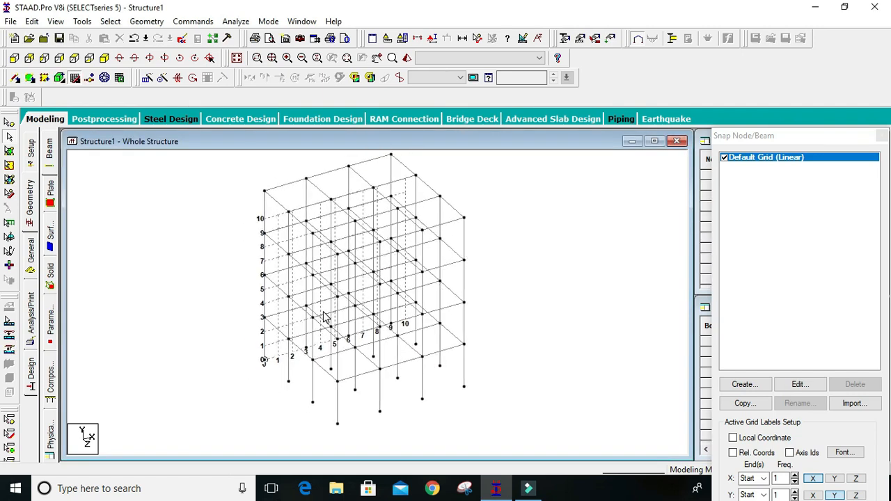
# Step: Turn off the snap node/beam grid around the imported frame
pyautogui.moveTo(324, 316); pyautogui.dragTo(461, 279, button='middle')
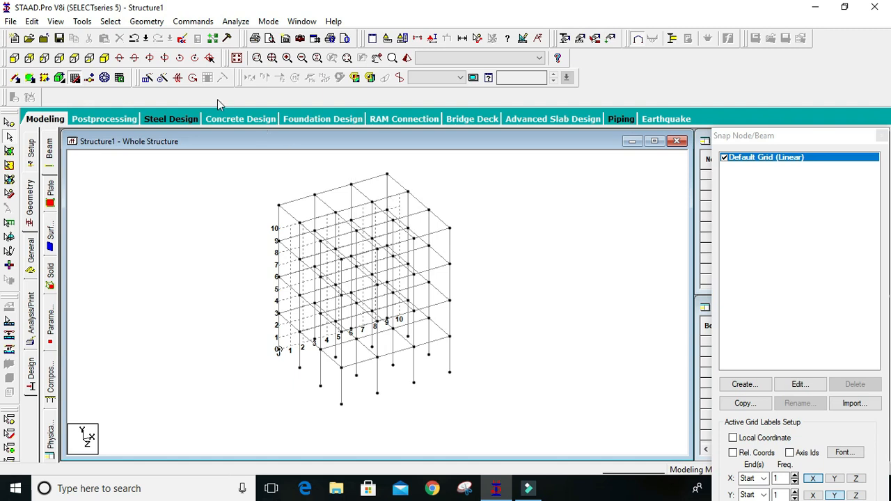
pyautogui.click(75, 78)
pyautogui.moveTo(346, 222); pyautogui.dragTo(415, 239, button='middle')
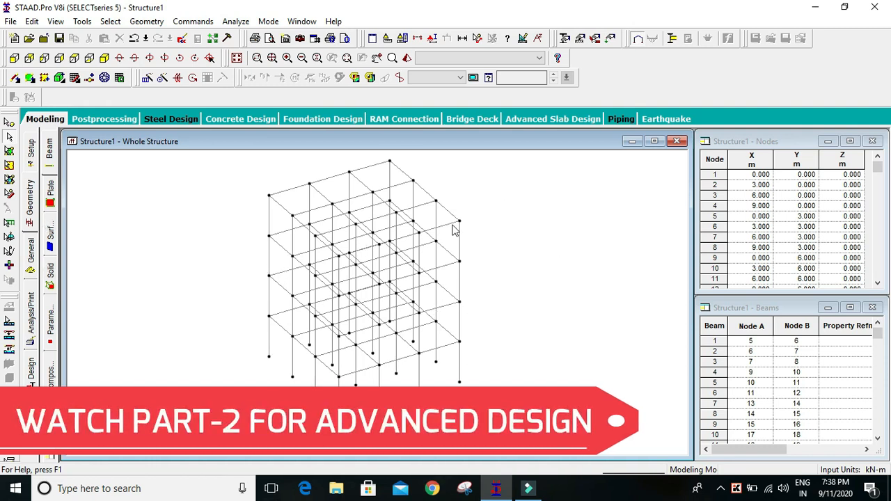
# Step: Define a rectangular concrete section property with YD 0.300 m and ZD 0.230 m
pyautogui.click(32, 254)
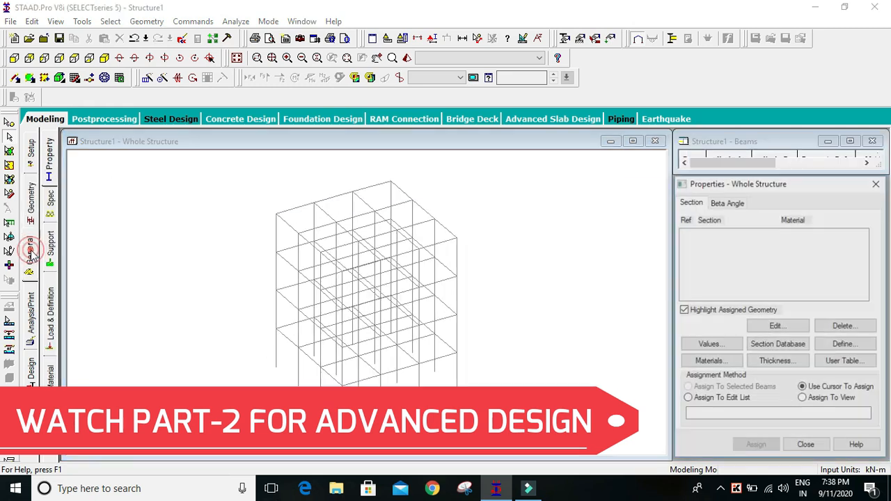
pyautogui.moveTo(810, 184); pyautogui.dragTo(789, 156)
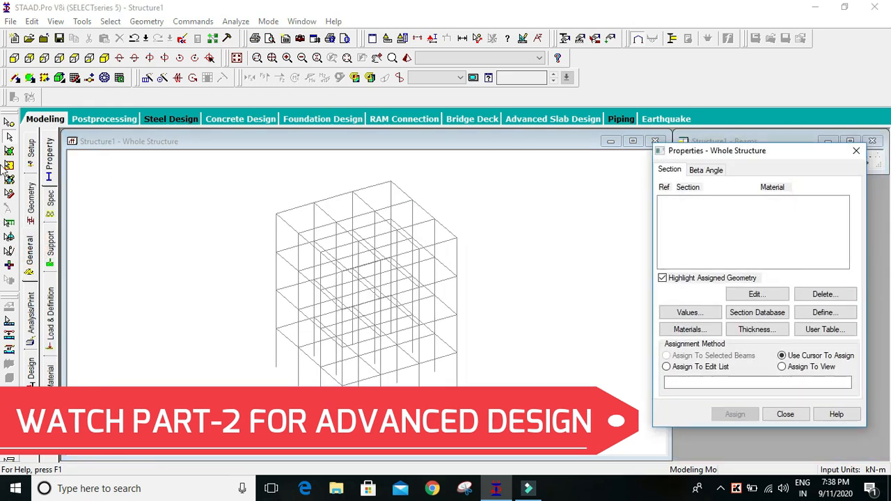
pyautogui.click(823, 313)
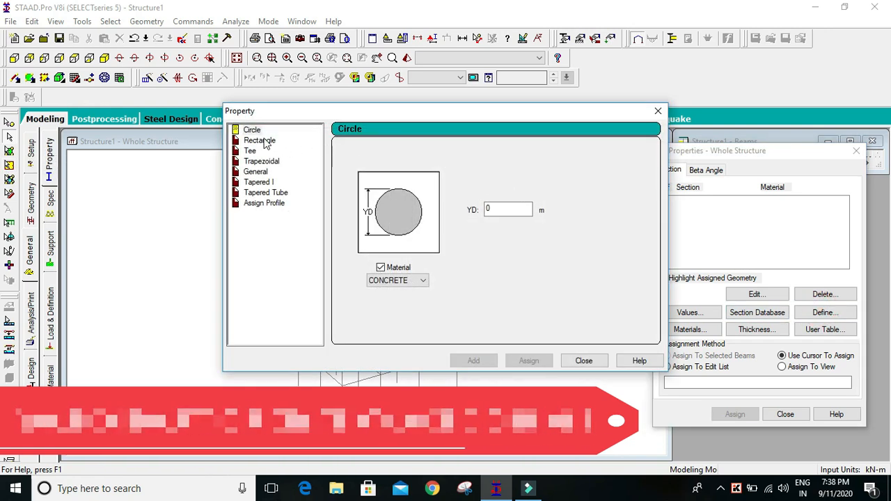
pyautogui.click(251, 129)
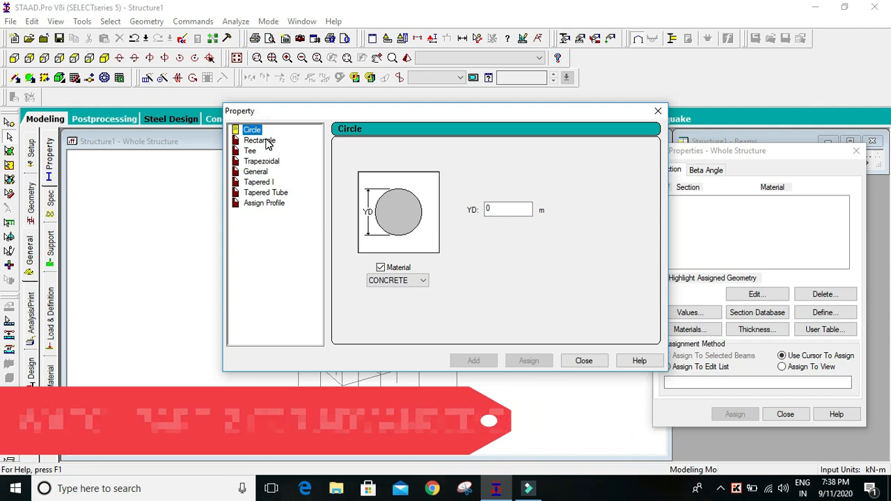
pyautogui.click(271, 142)
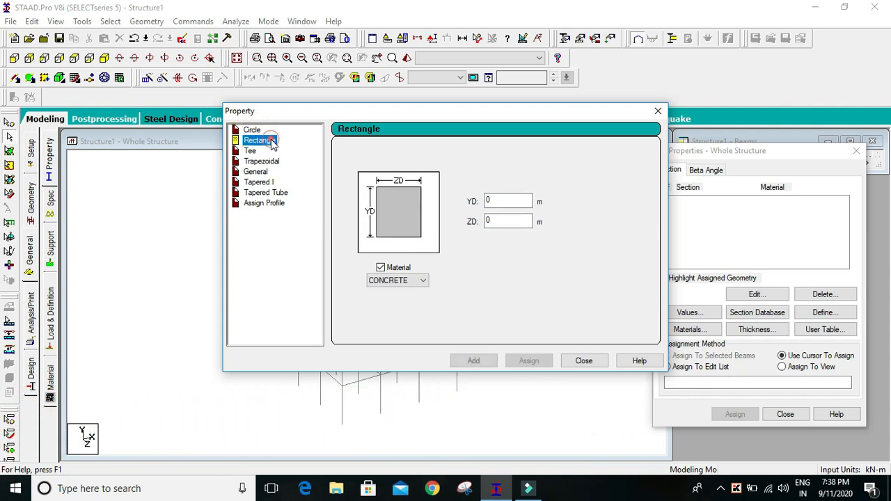
pyautogui.click(515, 200)
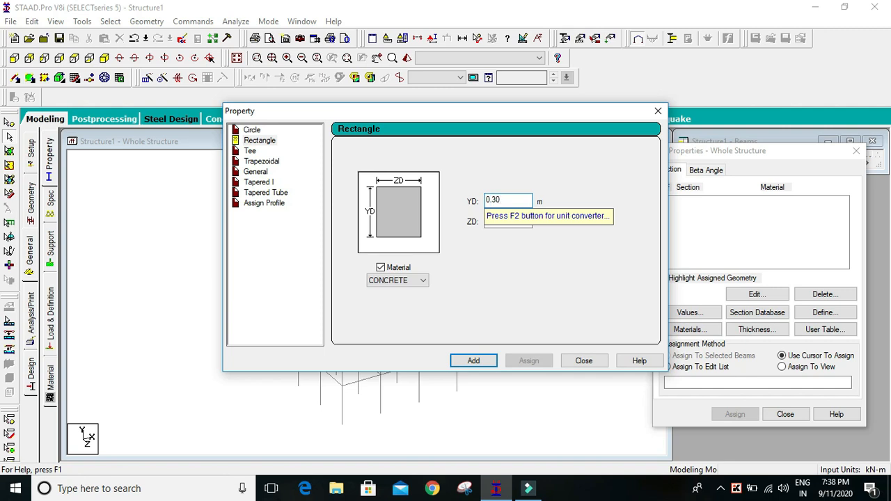
pyautogui.press('Tab')
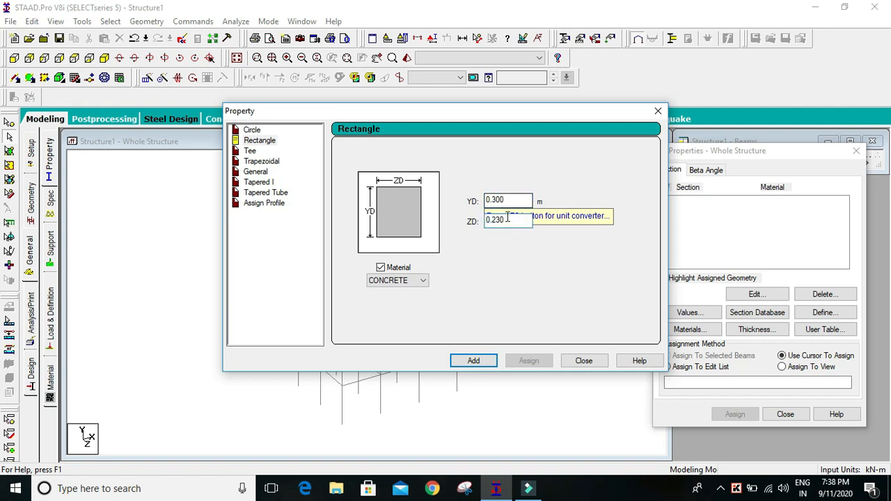
pyautogui.click(528, 279)
pyautogui.click(473, 361)
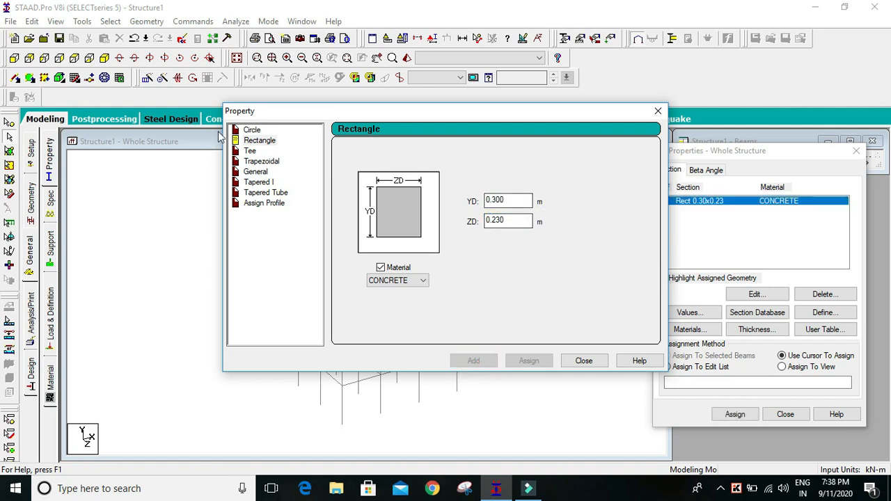
# Step: Add a second rectangular concrete section with YD 0.450 m and ZD 0.300 m
pyautogui.moveTo(518, 202); pyautogui.dragTo(495, 201)
pyautogui.write('45')
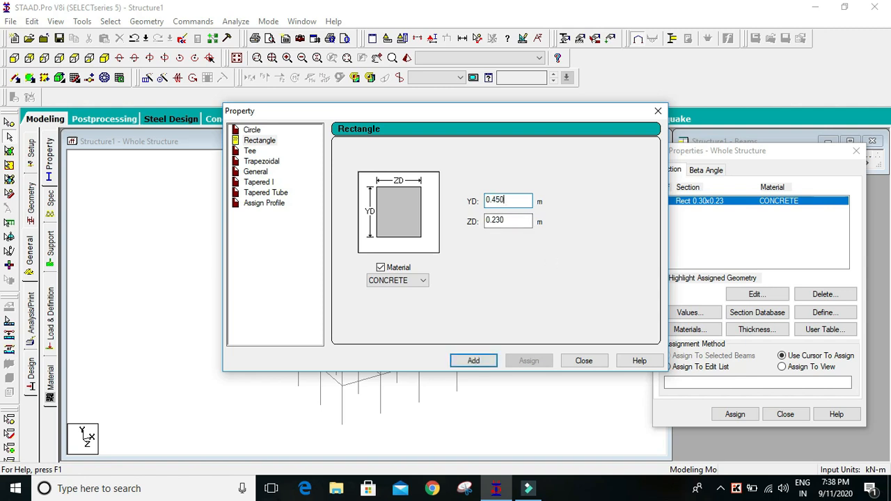
pyautogui.moveTo(507, 220); pyautogui.dragTo(497, 229)
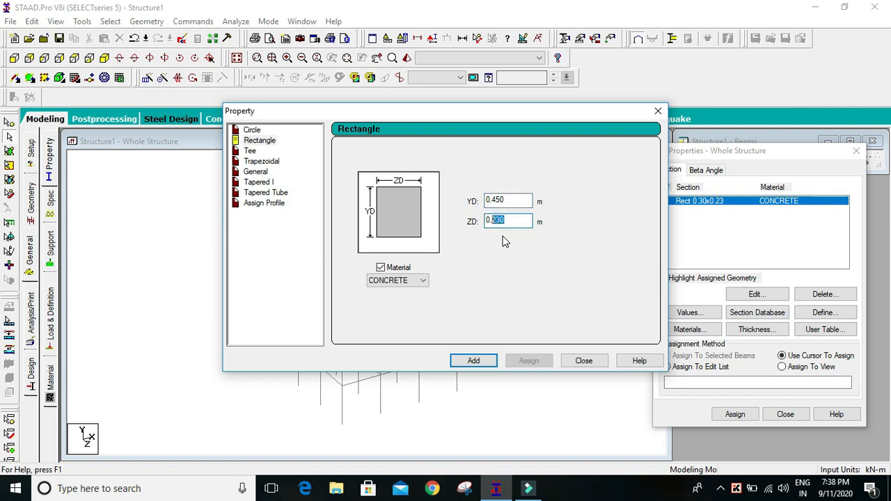
pyautogui.write('3')
pyautogui.click(473, 361)
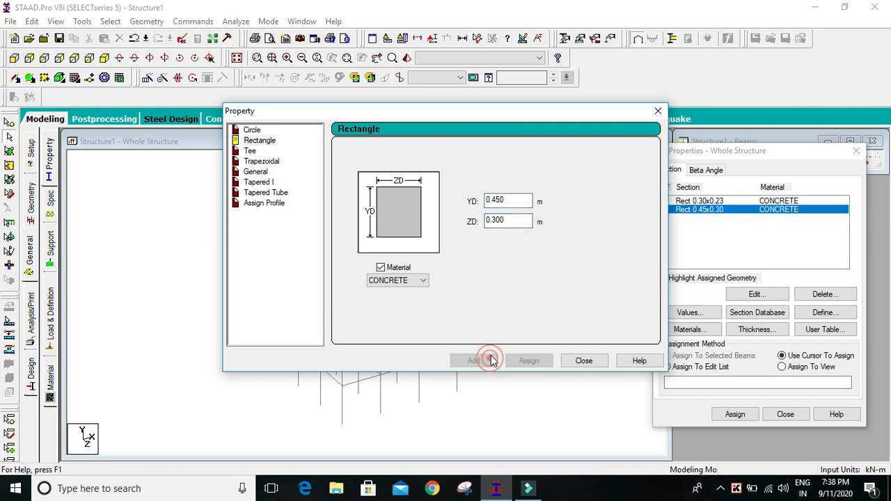
# Step: Assign the Rect 0.30x0.23 concrete section to all beams parallel to X and Z
pyautogui.click(583, 360)
pyautogui.click(715, 201)
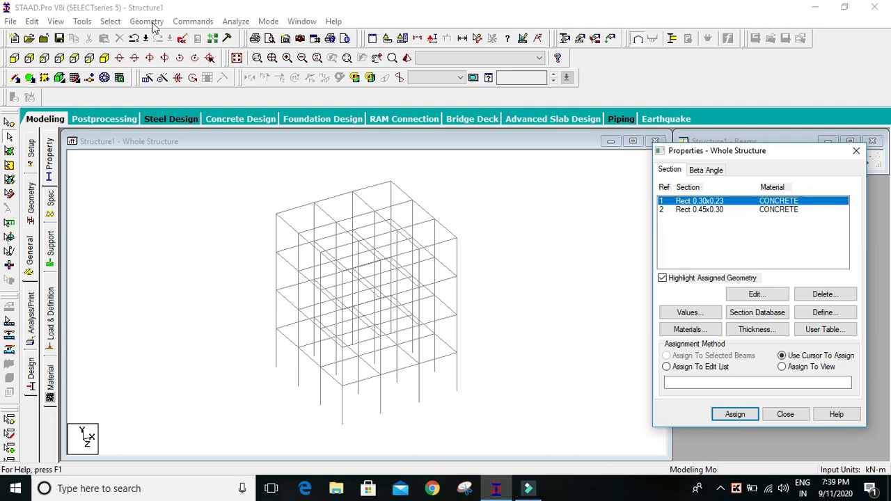
pyautogui.click(110, 22)
pyautogui.moveTo(229, 259)
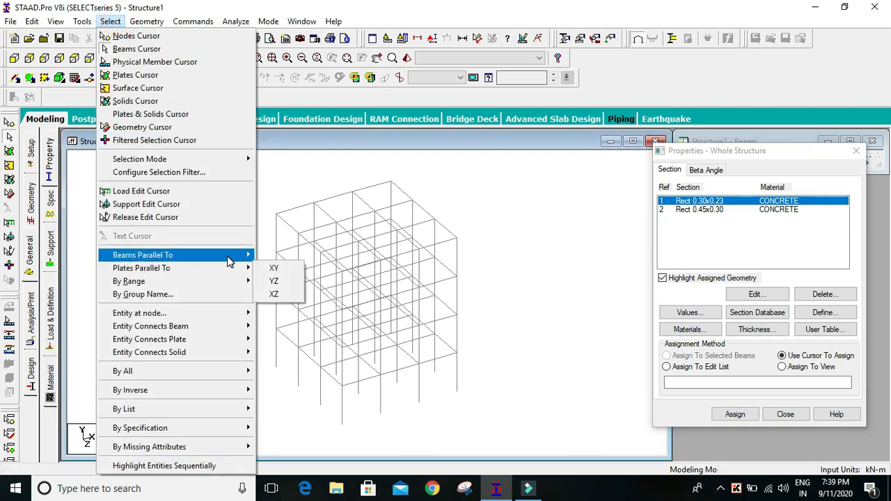
pyautogui.click(268, 256)
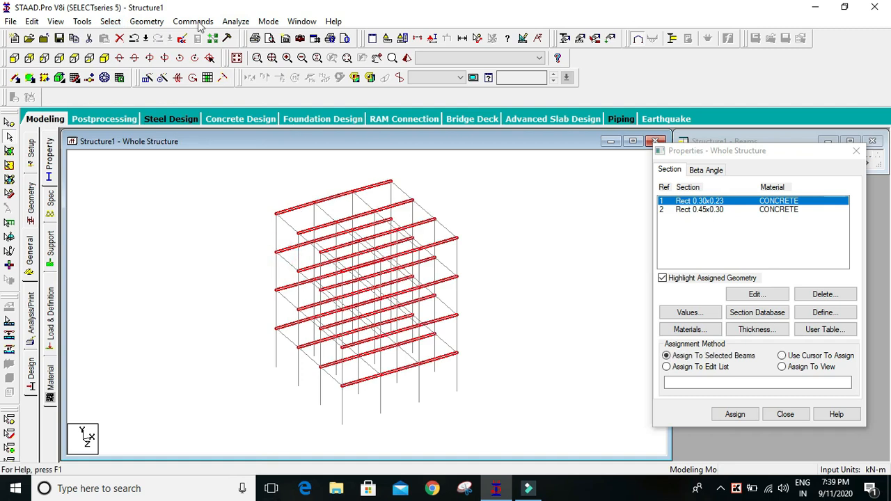
pyautogui.click(109, 22)
pyautogui.moveTo(220, 256)
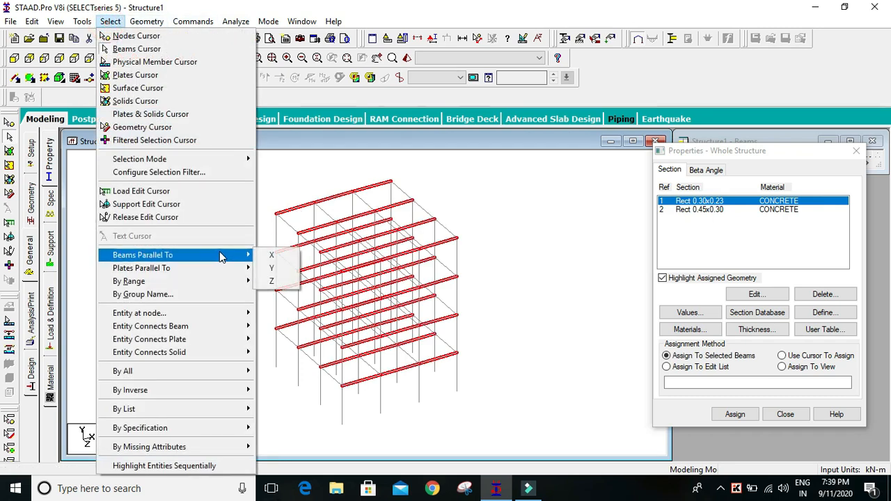
pyautogui.click(276, 282)
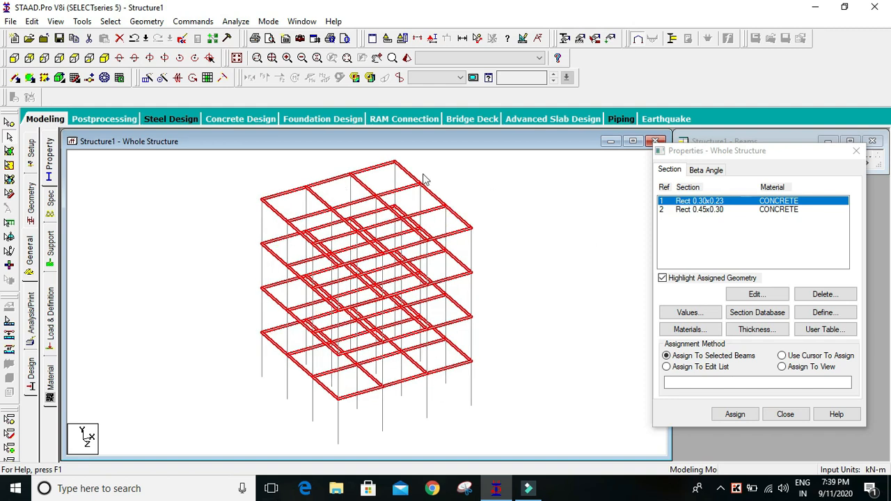
pyautogui.scroll(1, 498, 295)
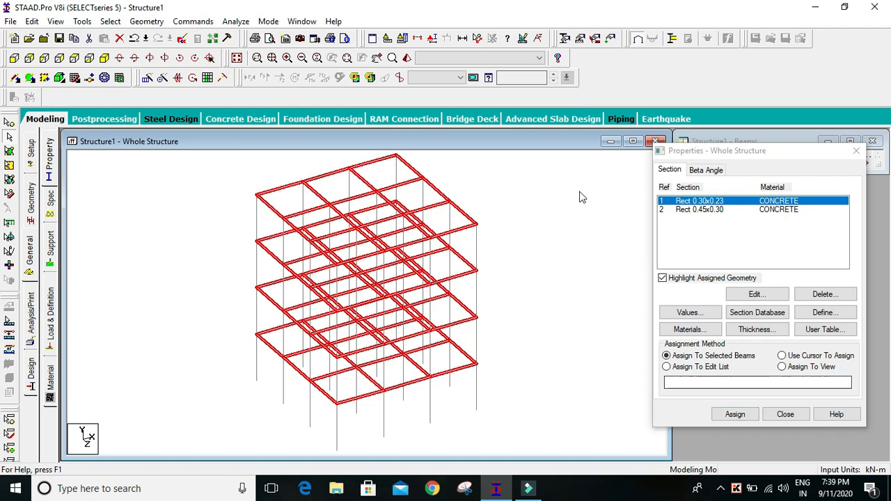
pyautogui.click(733, 413)
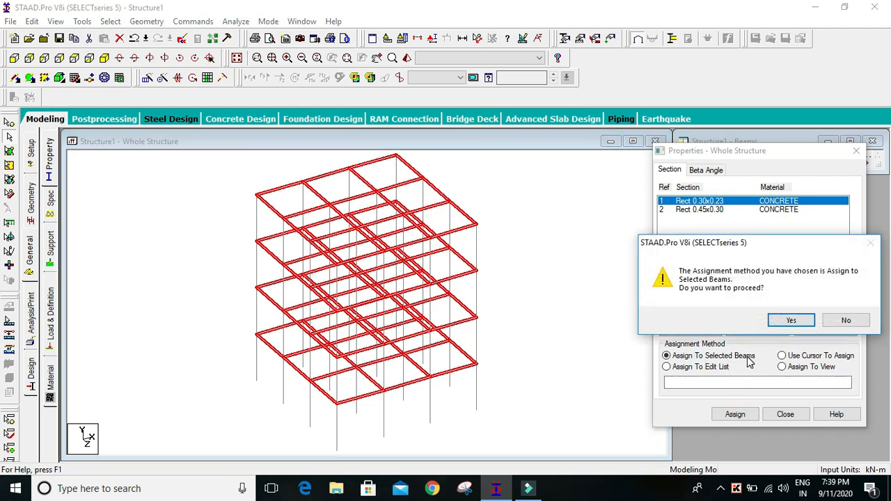
pyautogui.click(794, 320)
pyautogui.click(543, 228)
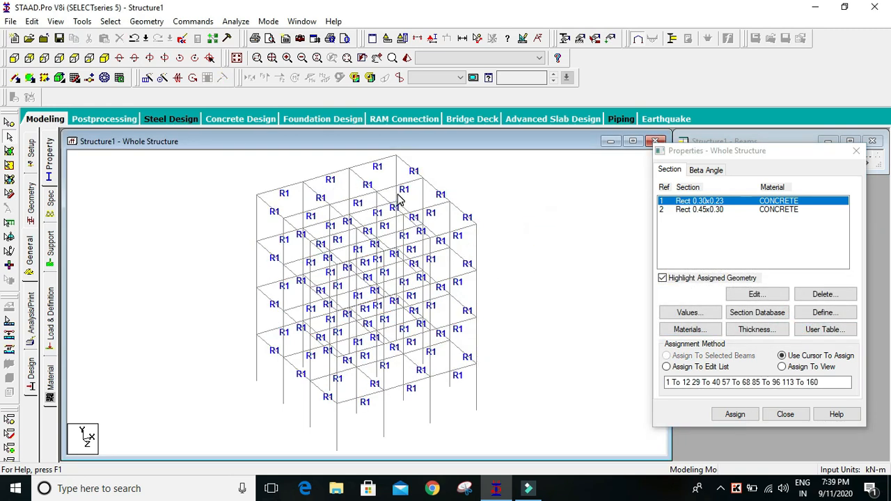
# Step: Inspect the beams with their assigned section in the 3D rendered view, then close that view
pyautogui.scroll(5, 284, 187)
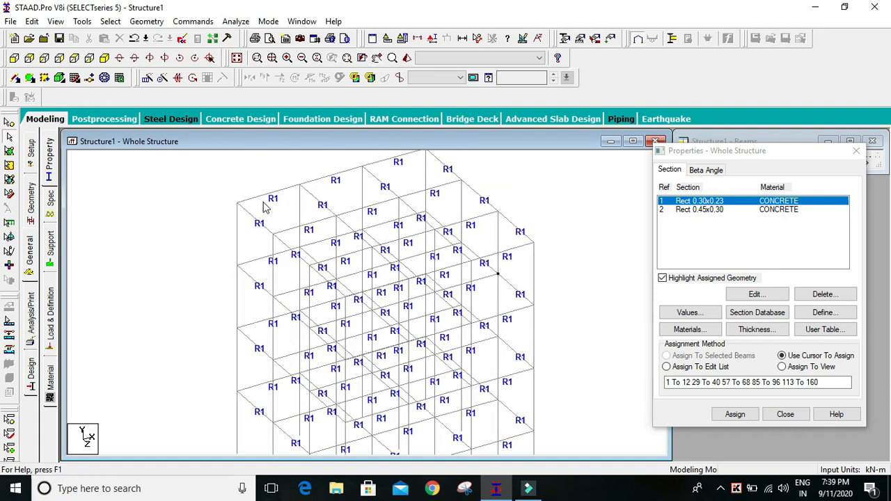
pyautogui.scroll(-5, 344, 191)
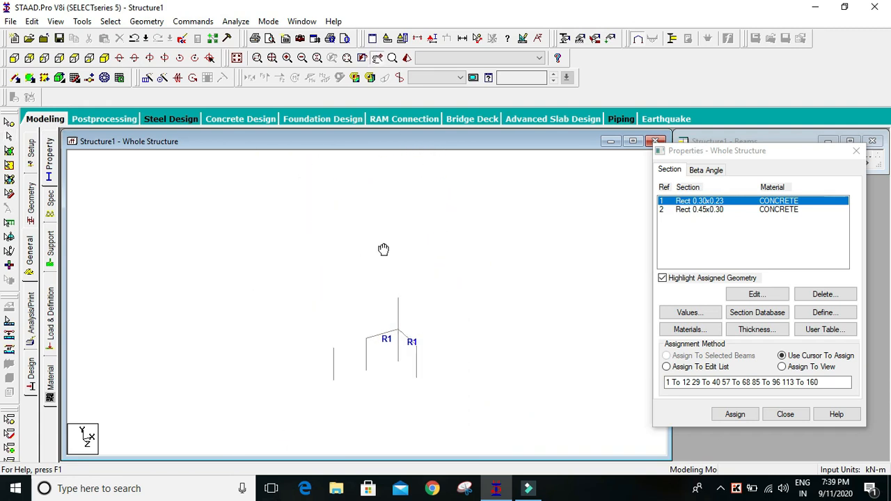
pyautogui.click(406, 57)
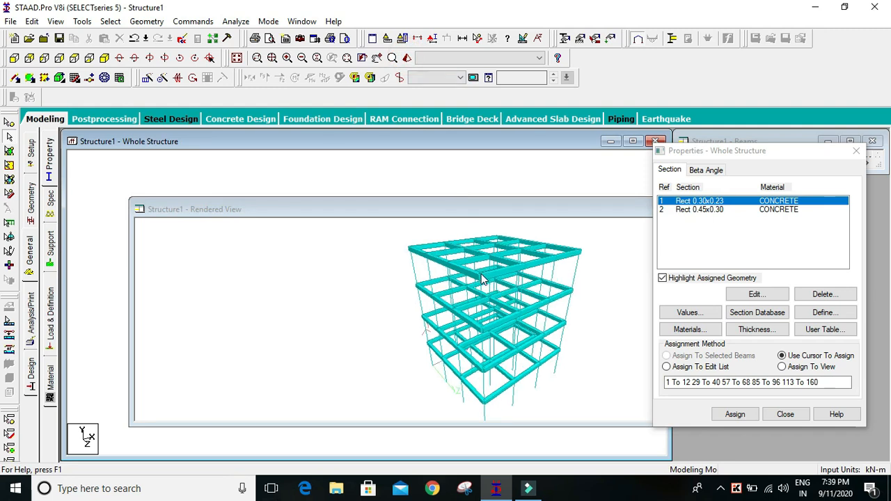
pyautogui.moveTo(484, 278); pyautogui.dragTo(442, 292)
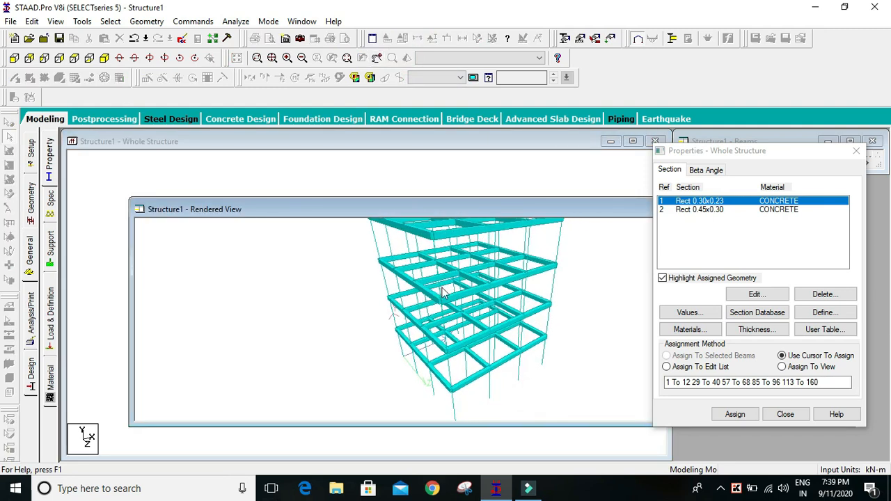
pyautogui.moveTo(554, 208); pyautogui.dragTo(272, 157)
pyautogui.click(555, 159)
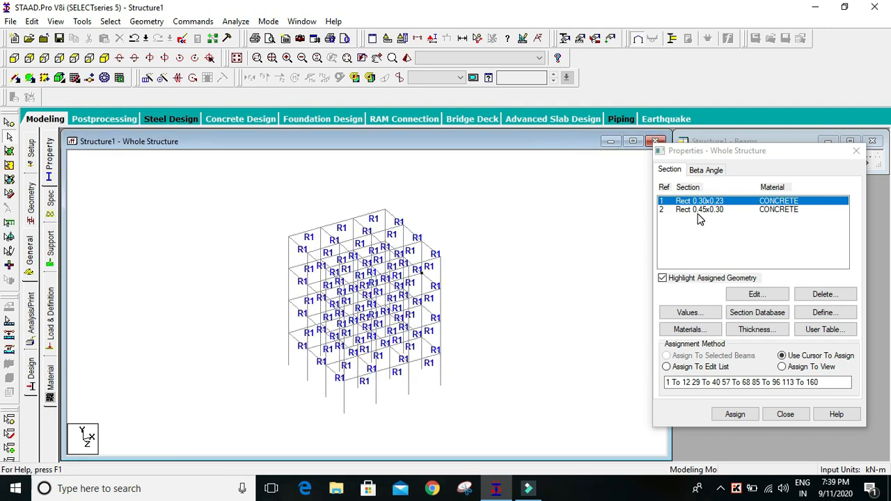
# Step: Choose Rect 0.45x0.30 as the section for assignment
pyautogui.click(699, 211)
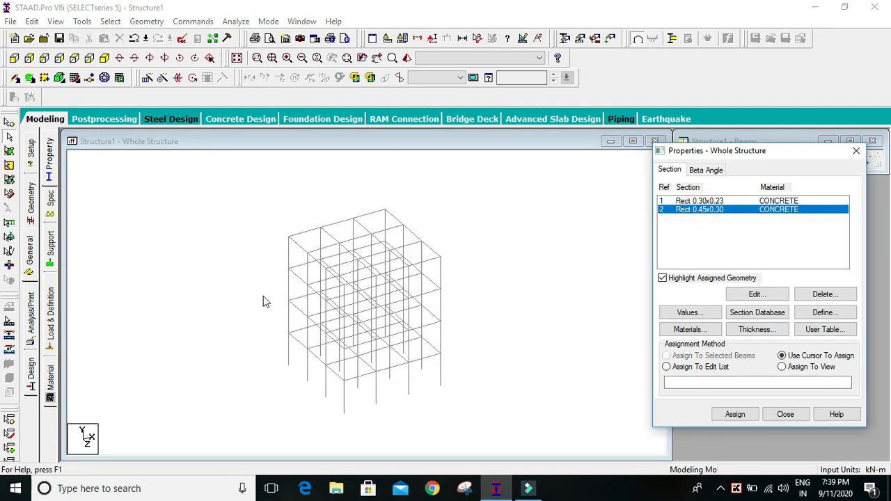
pyautogui.scroll(3, 278, 278)
pyautogui.click(274, 239)
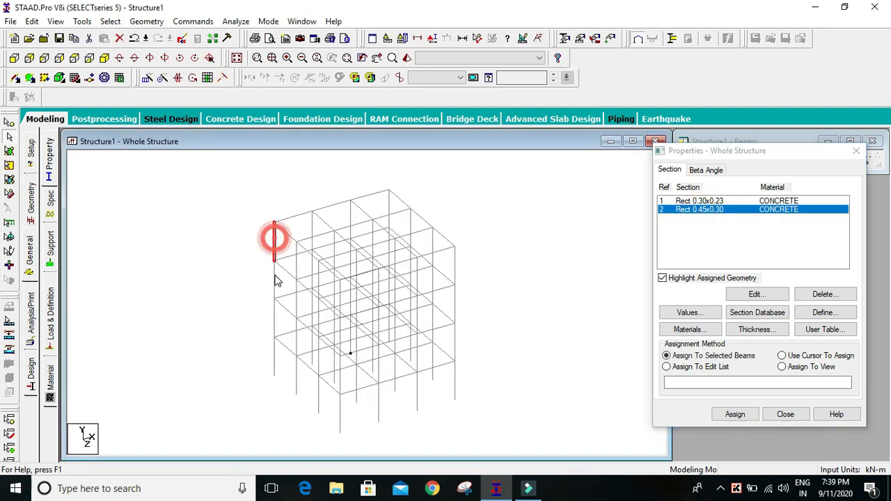
pyautogui.keyDown('ctrl'); pyautogui.click(274, 280); pyautogui.keyUp('ctrl')
pyautogui.keyDown('ctrl'); pyautogui.click(274, 316); pyautogui.keyUp('ctrl')
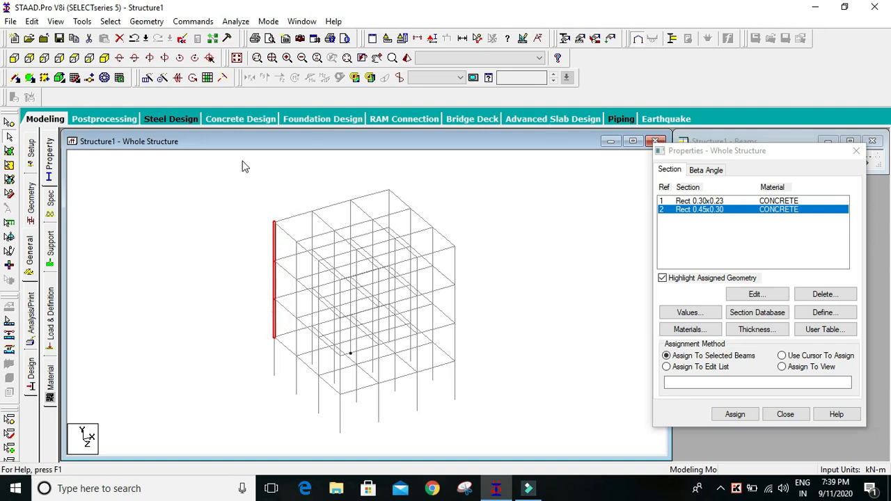
pyautogui.click(238, 193)
# Step: Assign the Rect 0.45x0.30 concrete section to all columns parallel to Y
pyautogui.click(110, 20)
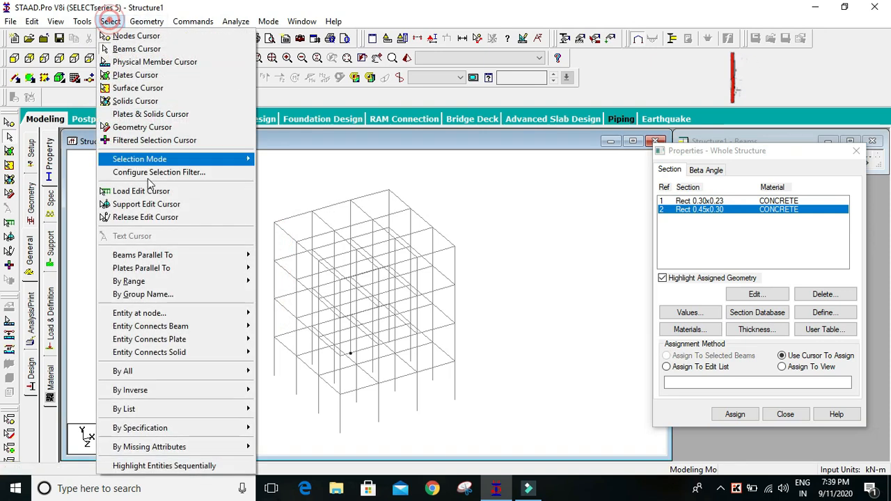
pyautogui.moveTo(239, 254)
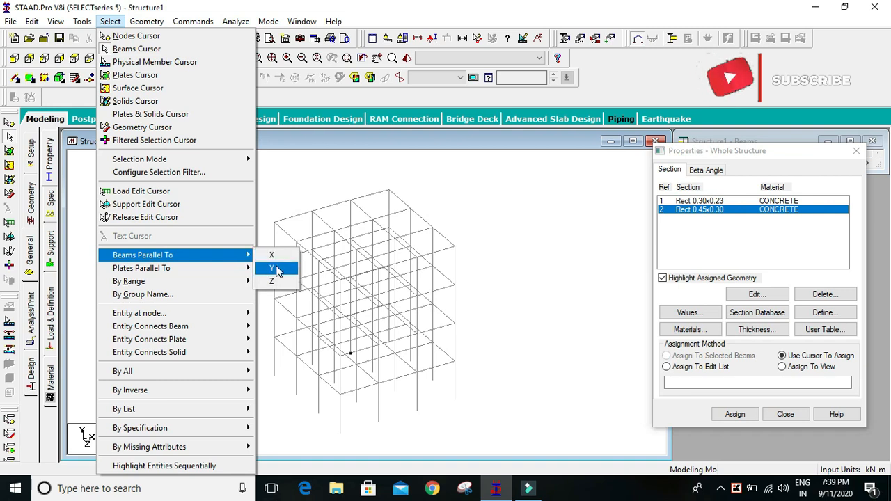
pyautogui.click(276, 266)
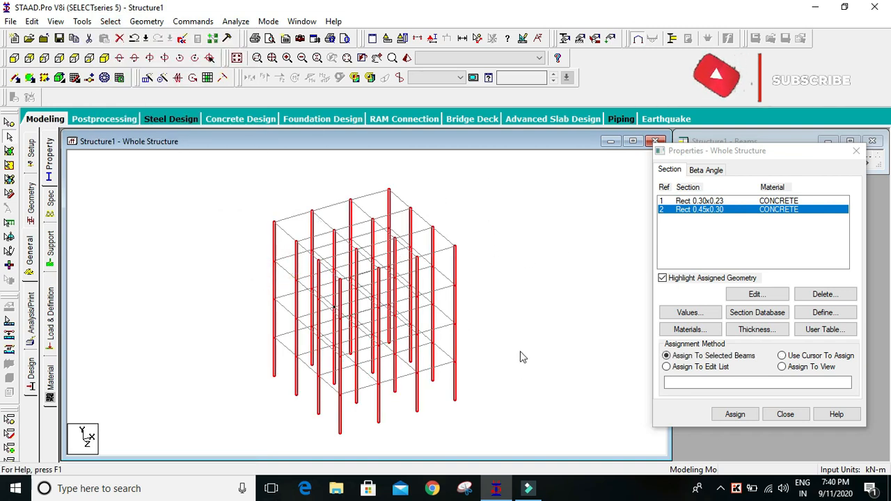
pyautogui.click(735, 414)
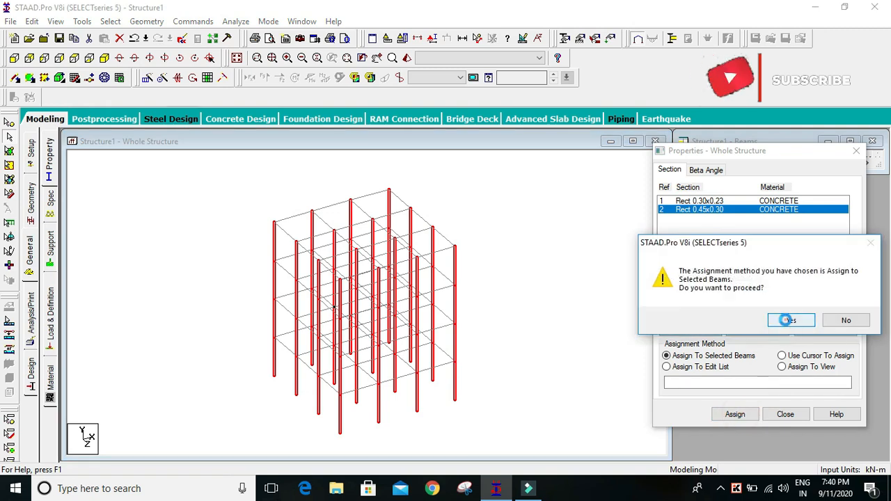
pyautogui.click(789, 319)
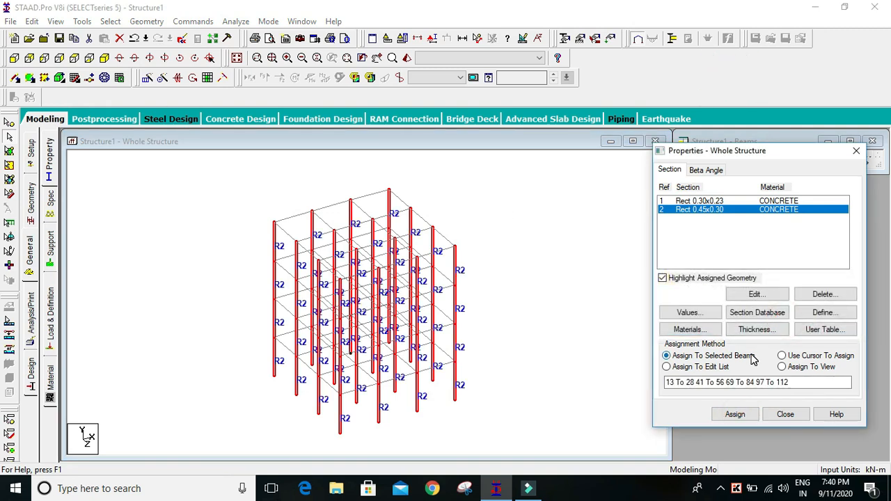
pyautogui.click(499, 211)
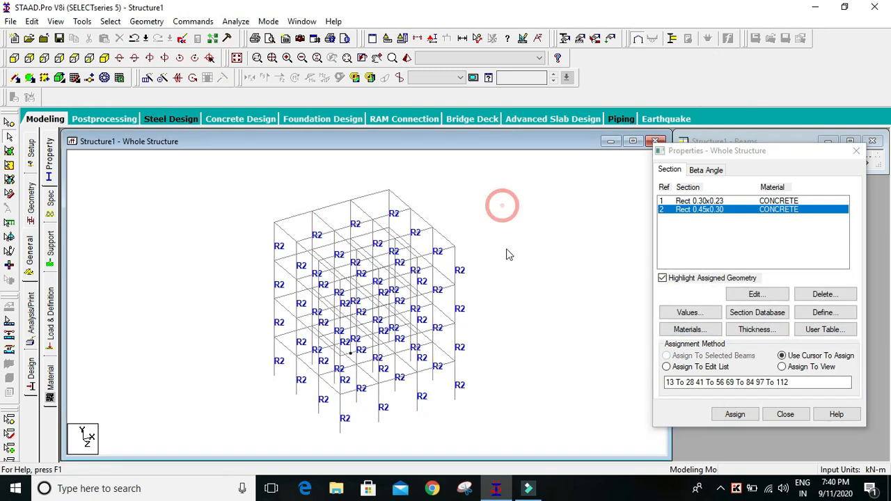
# Step: Compare which members use the Rect 0.30x0.23 and Rect 0.45x0.30 sections by highlighting each assignment in turn
pyautogui.click(774, 200)
pyautogui.click(775, 209)
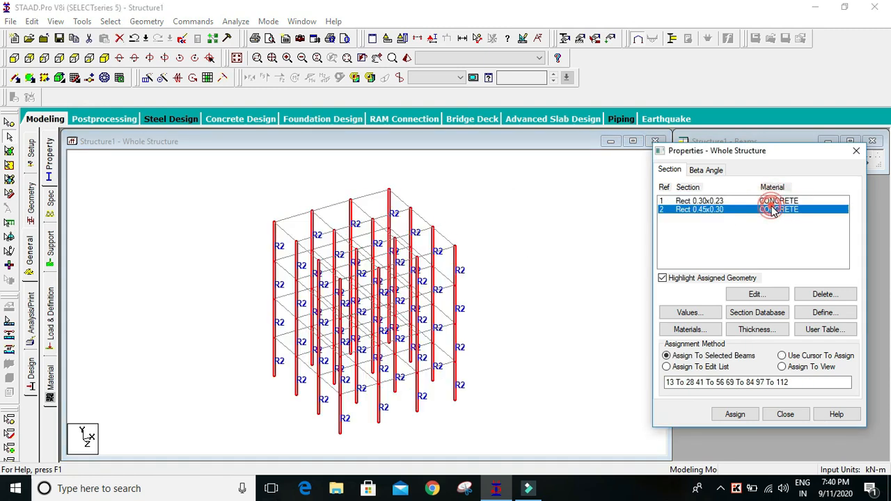
pyautogui.click(777, 200)
pyautogui.click(778, 210)
pyautogui.click(776, 201)
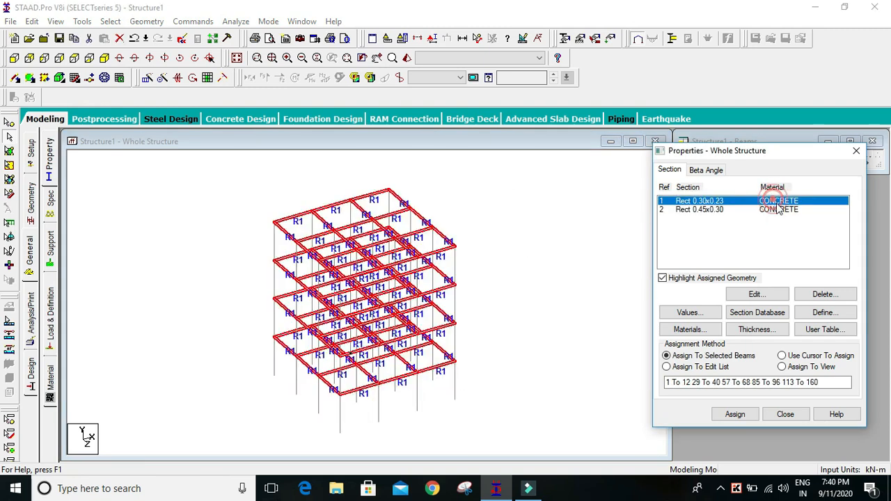
pyautogui.click(778, 209)
pyautogui.click(547, 186)
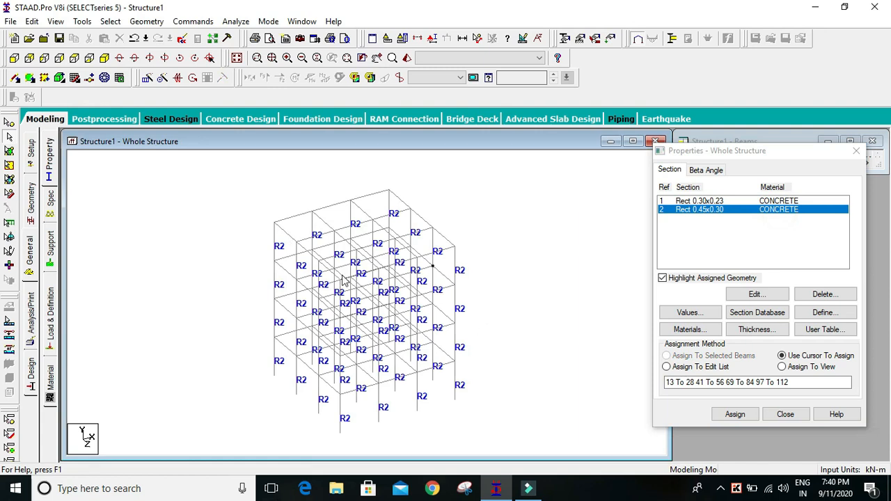
# Step: Examine the full frame with beam and column sections in the 3D rendered view, then close that view
pyautogui.click(407, 58)
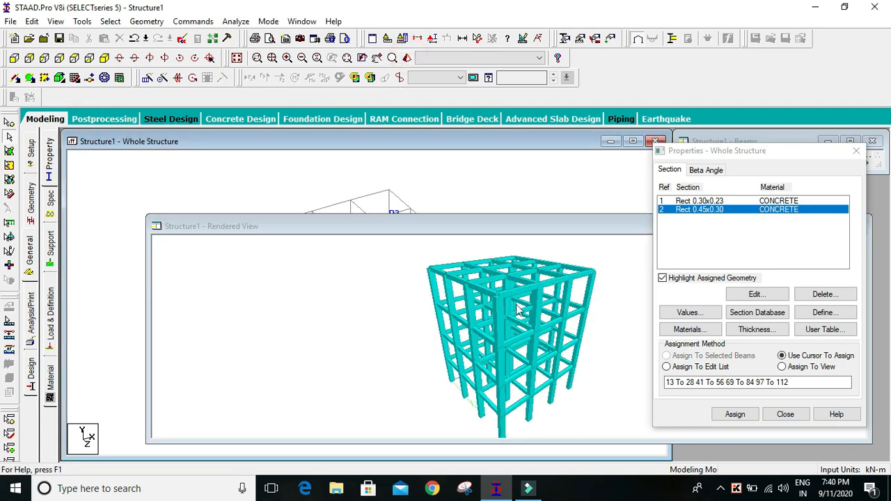
pyautogui.moveTo(556, 326); pyautogui.dragTo(403, 335)
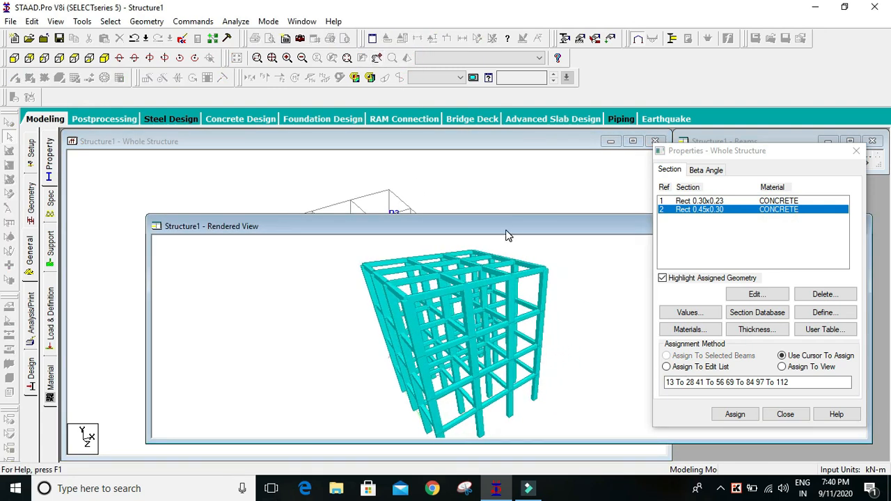
pyautogui.moveTo(505, 227); pyautogui.dragTo(414, 145)
pyautogui.scroll(3, 359, 263)
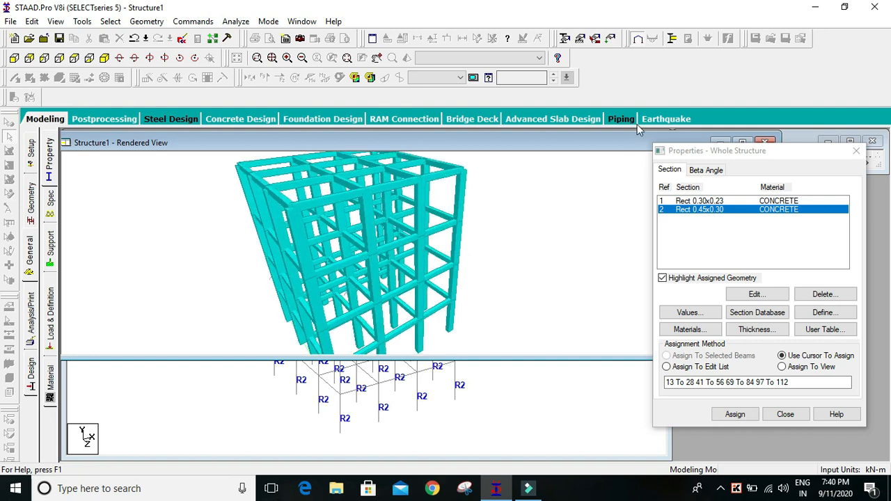
pyautogui.moveTo(626, 142); pyautogui.dragTo(497, 188)
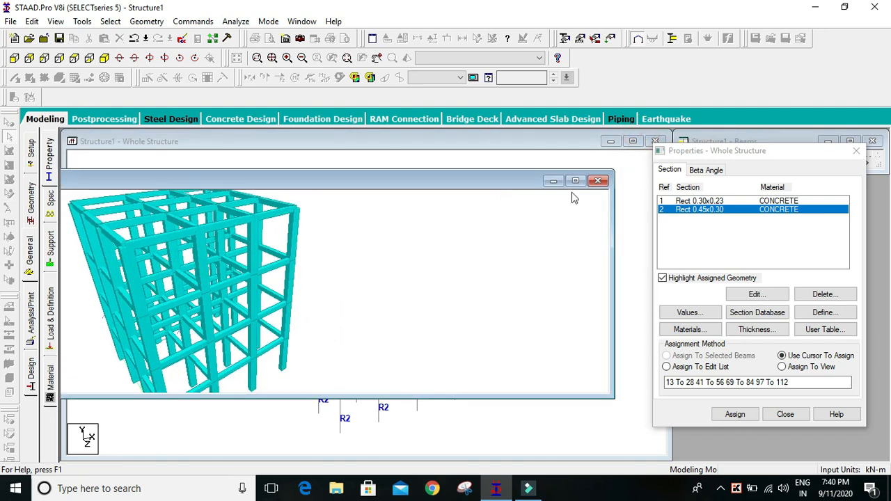
pyautogui.click(597, 181)
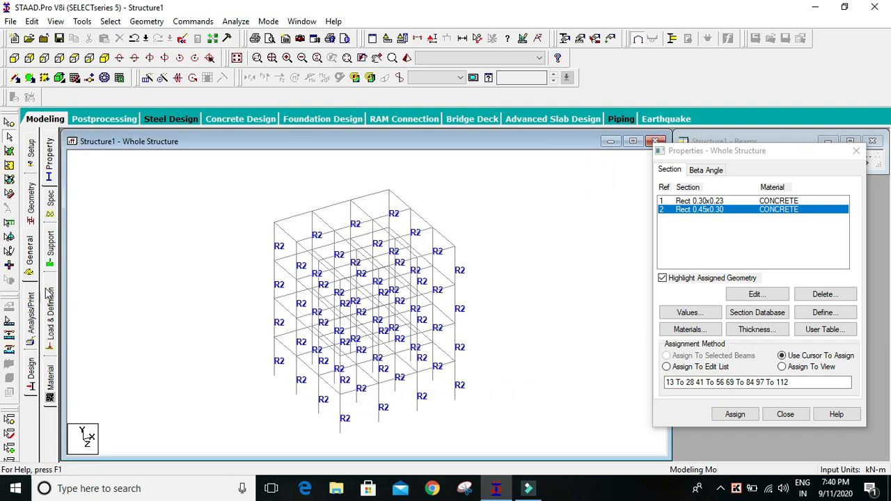
# Step: Create a fixed support definition for the structure
pyautogui.click(51, 247)
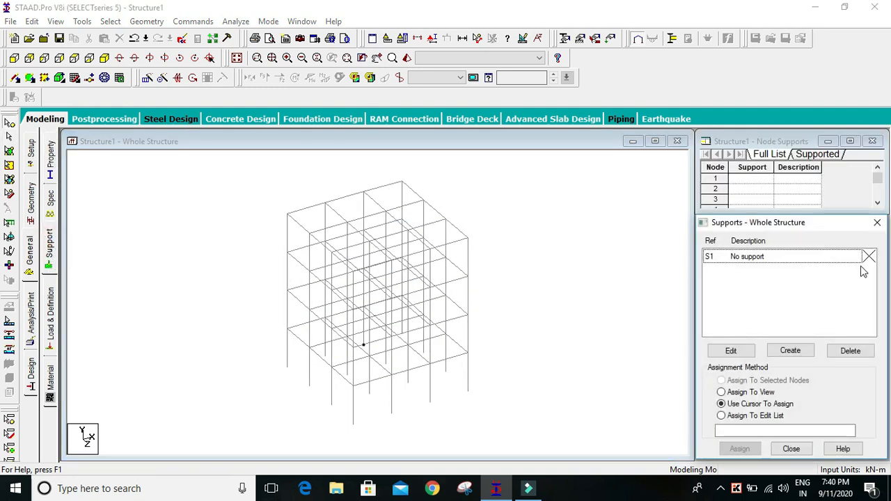
pyautogui.click(790, 348)
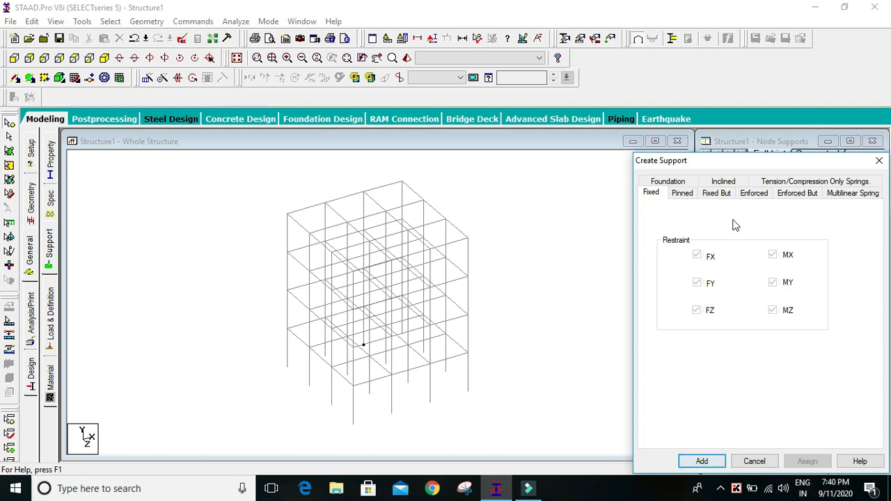
pyautogui.moveTo(717, 160); pyautogui.dragTo(690, 87)
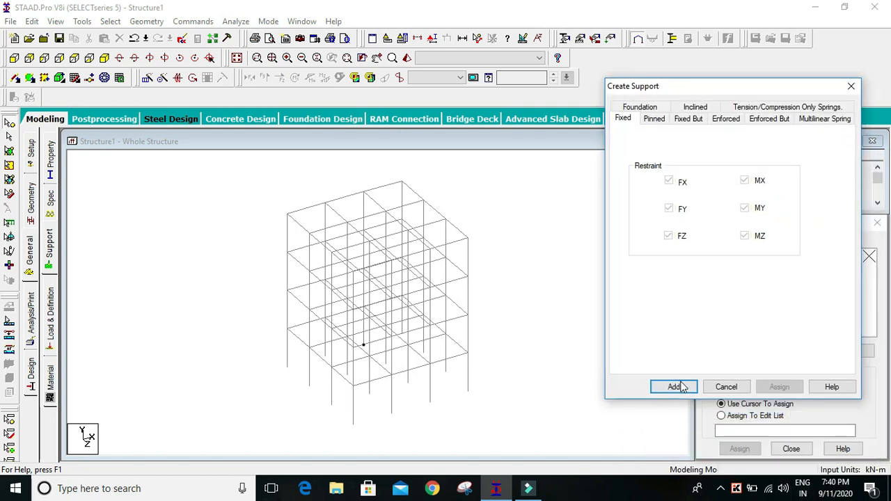
pyautogui.click(674, 386)
# Step: Assign the fixed support Support 2 to all base nodes of the frame and clear the node selection
pyautogui.click(750, 271)
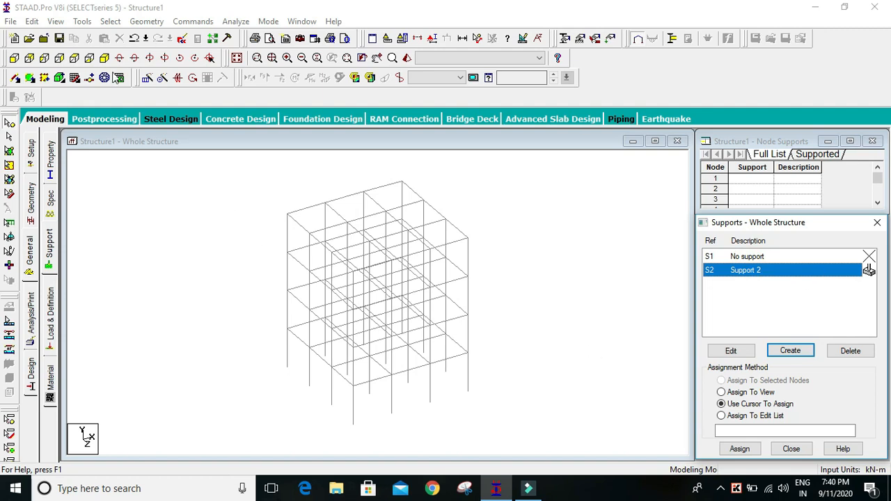
pyautogui.click(14, 59)
pyautogui.moveTo(485, 408); pyautogui.dragTo(235, 446)
pyautogui.click(105, 59)
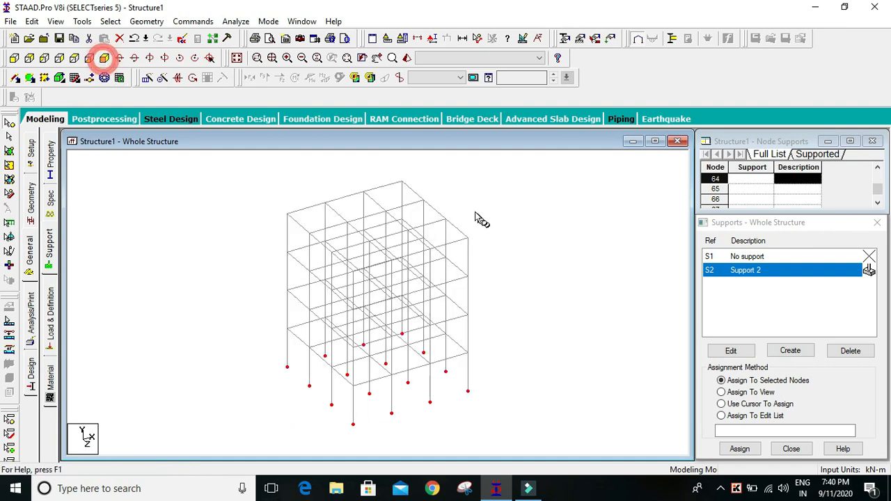
pyautogui.moveTo(348, 398); pyautogui.dragTo(400, 360, button='middle')
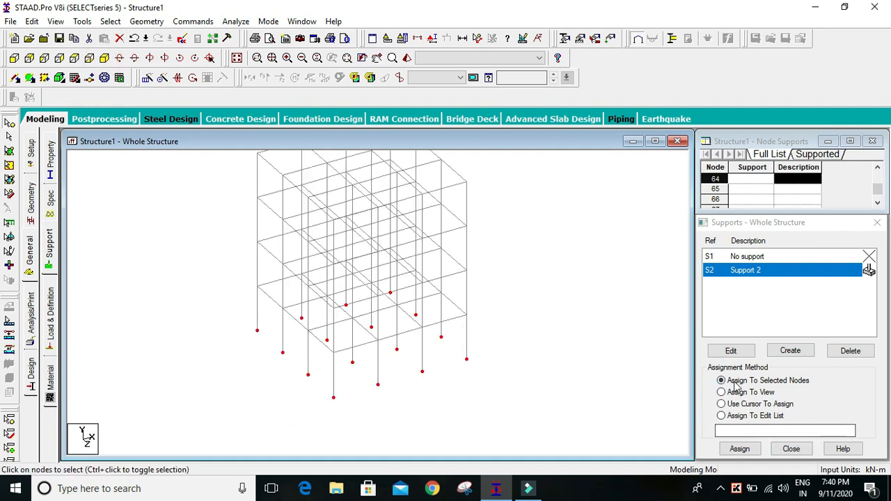
pyautogui.click(744, 448)
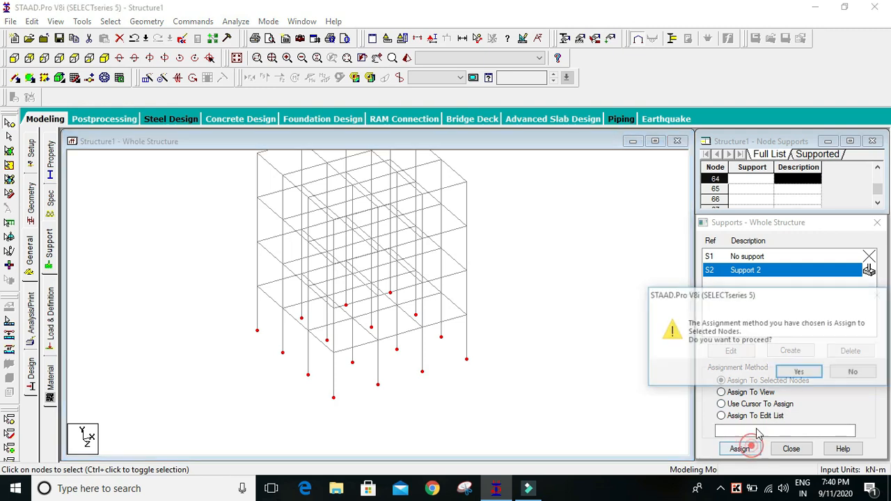
pyautogui.click(796, 372)
pyautogui.scroll(-1, 525, 301)
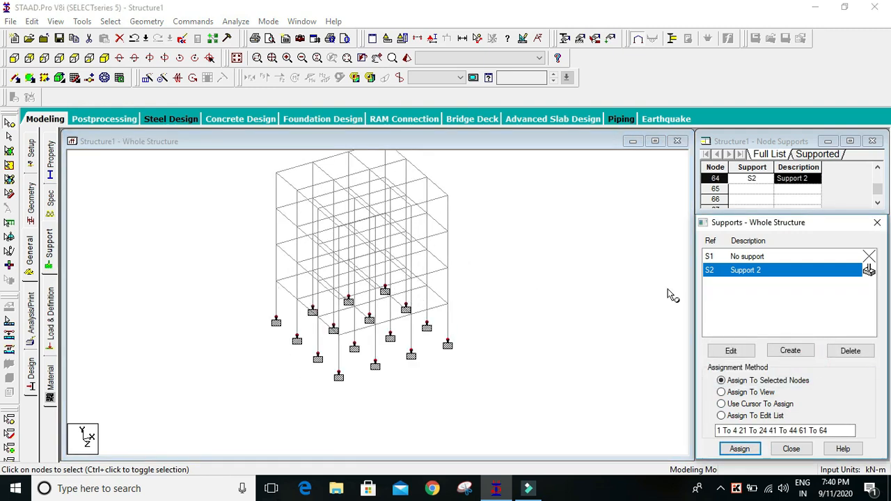
pyautogui.scroll(2, 362, 342)
pyautogui.click(510, 284)
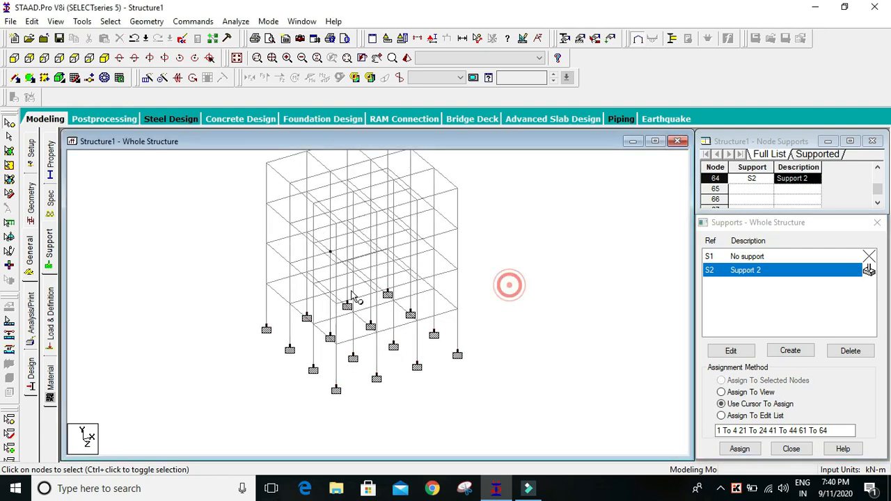
pyautogui.scroll(-1, 332, 268)
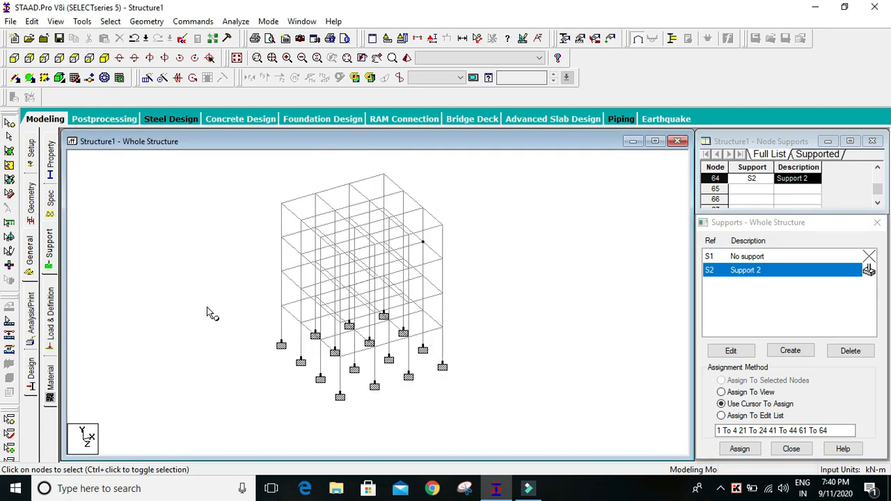
# Step: Add a wind type definition with type number 1 and the comment WIND 1
pyautogui.click(49, 311)
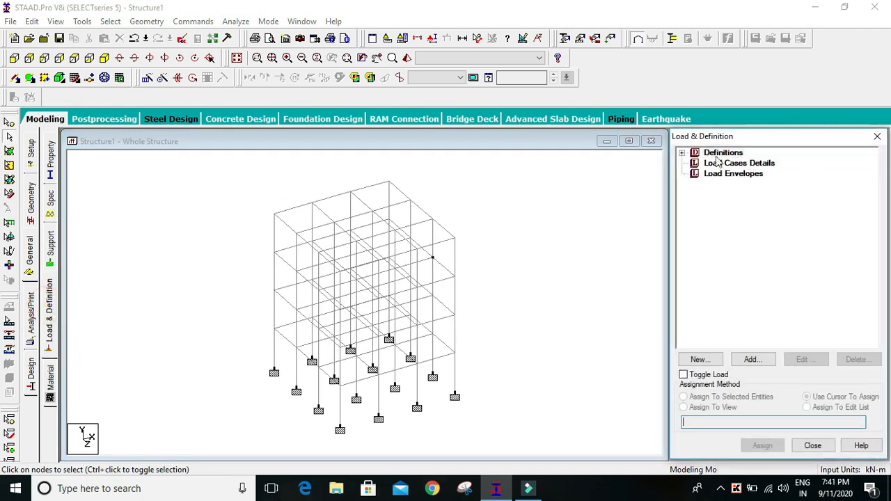
pyautogui.click(681, 153)
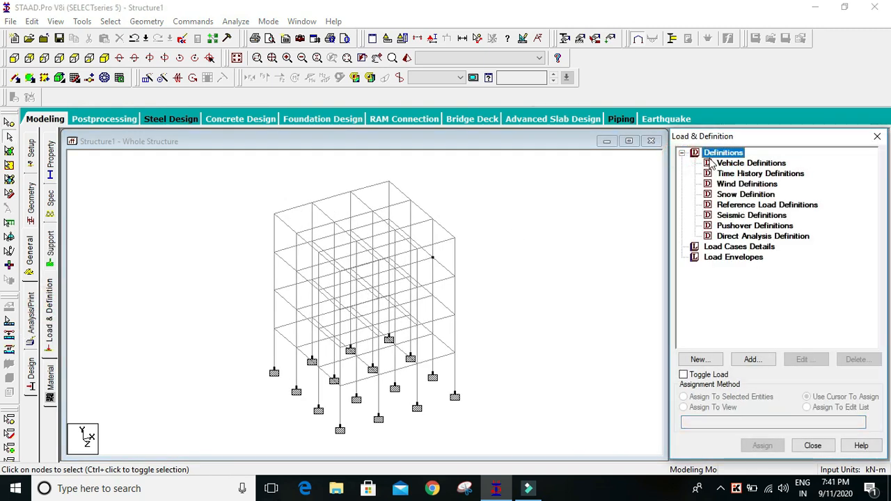
pyautogui.click(742, 185)
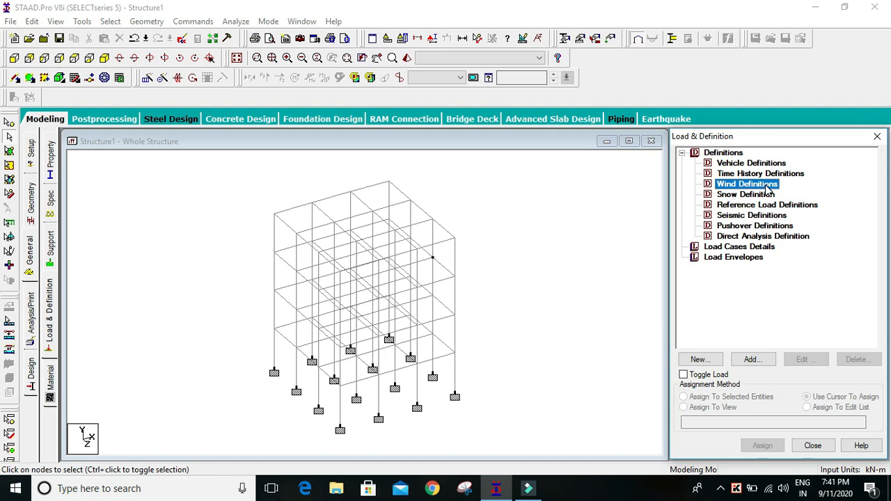
pyautogui.click(752, 360)
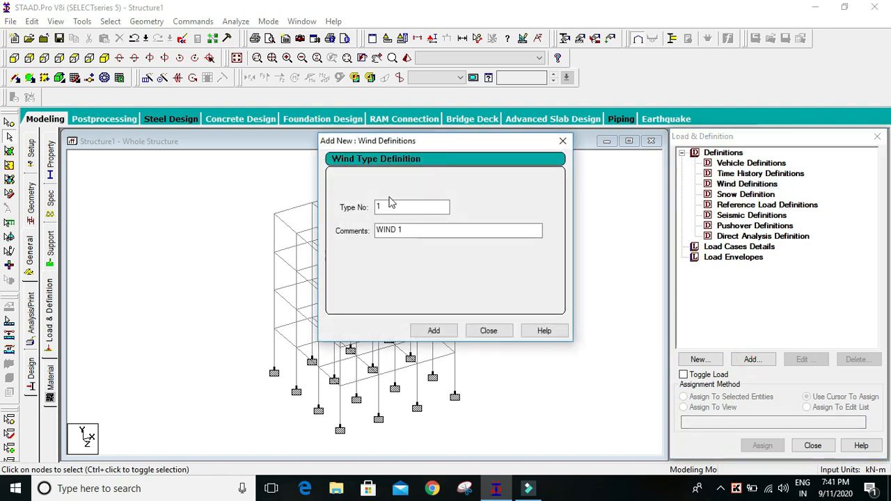
pyautogui.click(438, 333)
pyautogui.click(489, 331)
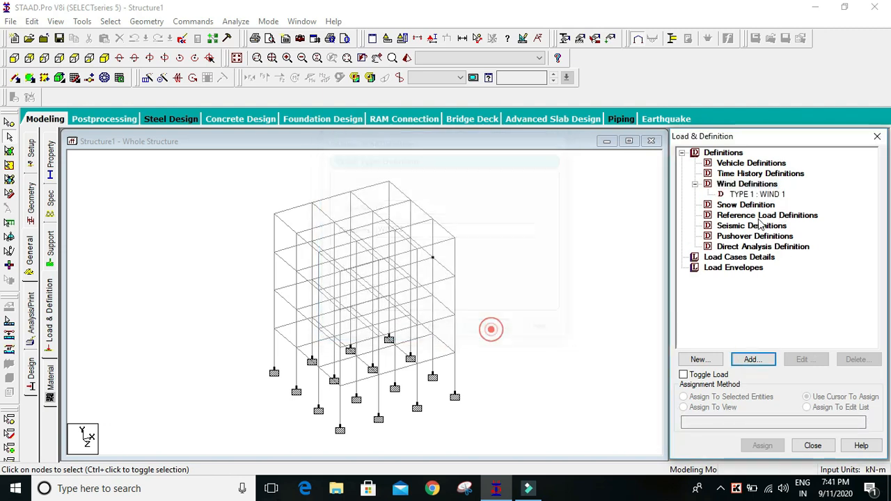
# Step: Start an ASCE-7 calculation of the wind intensity for TYPE 1 : WIND 1, keeping the Custom type
pyautogui.click(762, 194)
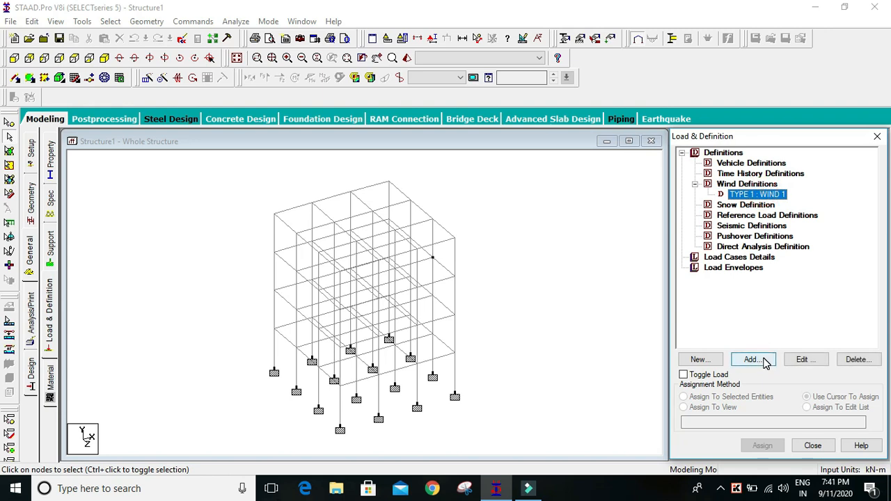
pyautogui.click(754, 359)
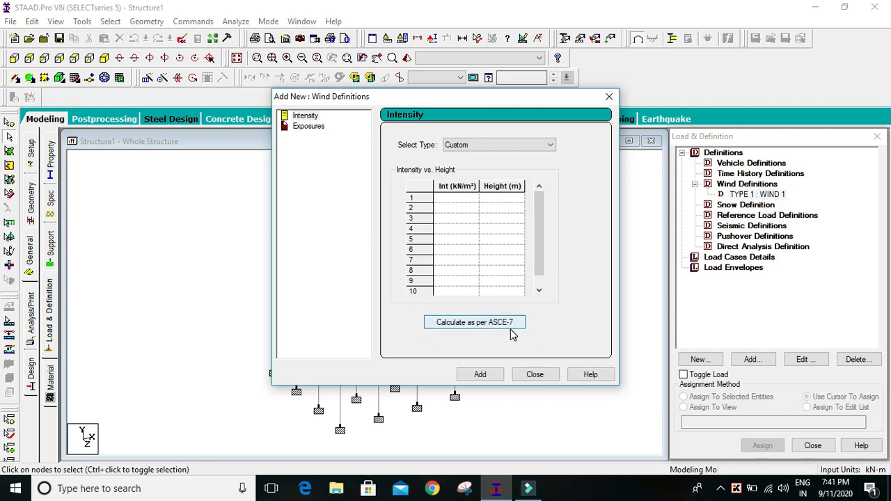
pyautogui.click(542, 146)
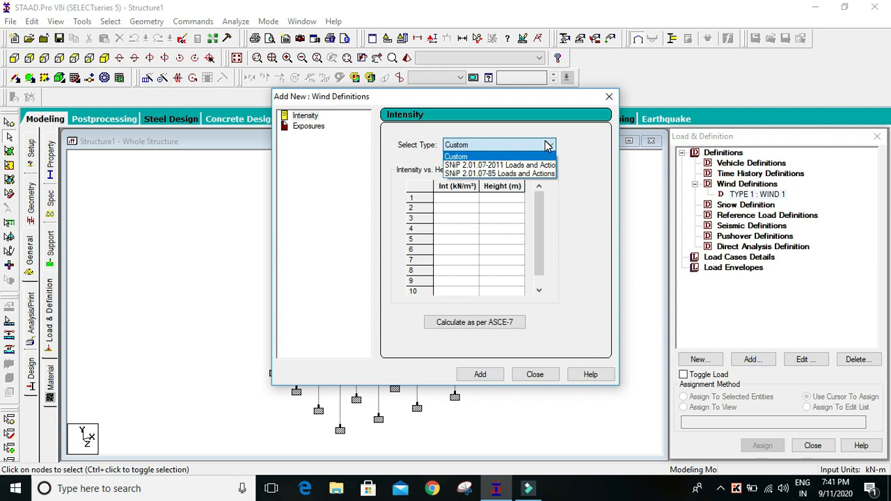
pyautogui.click(546, 145)
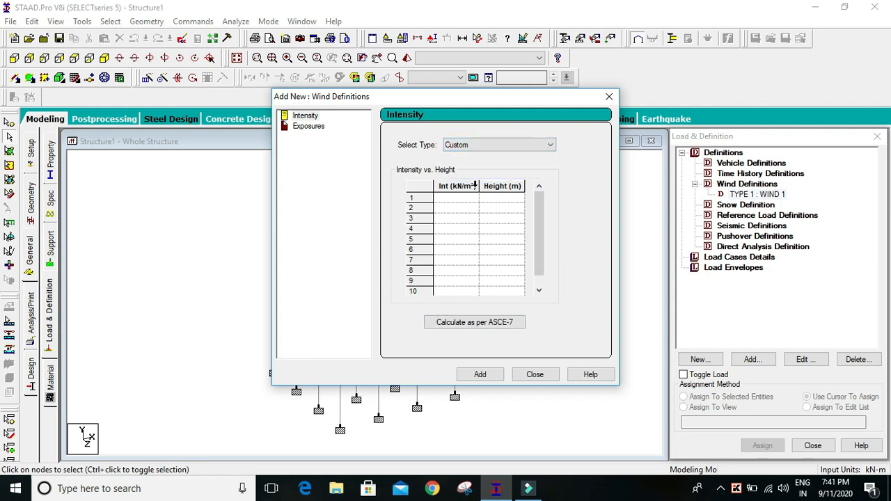
pyautogui.click(491, 325)
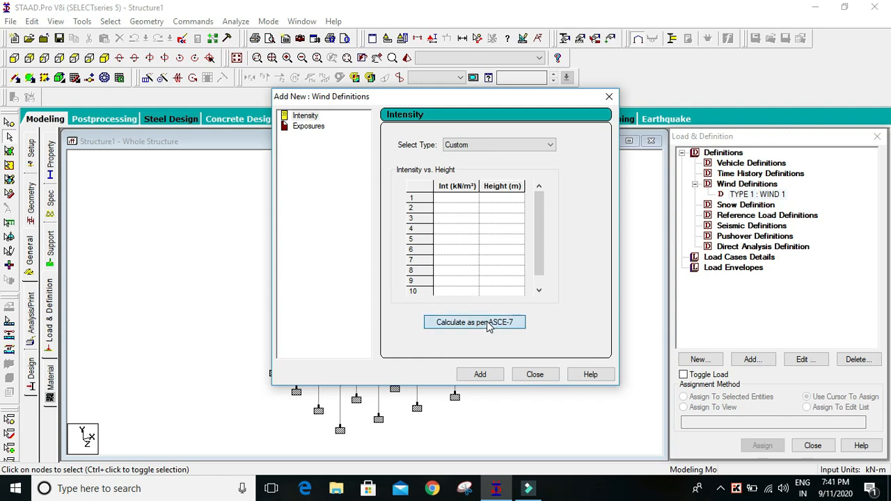
# Step: Choose the ASCE-7 2010 edition and building classification Category II for the wind load
pyautogui.click(552, 89)
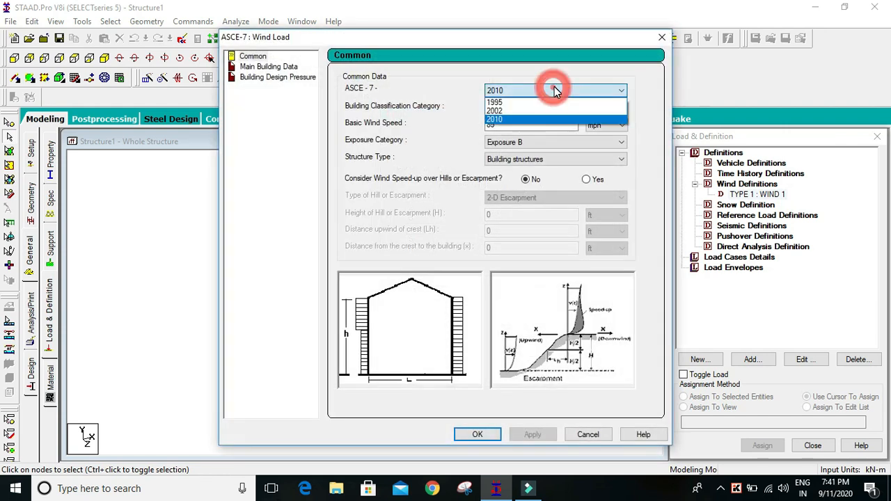
pyautogui.click(552, 89)
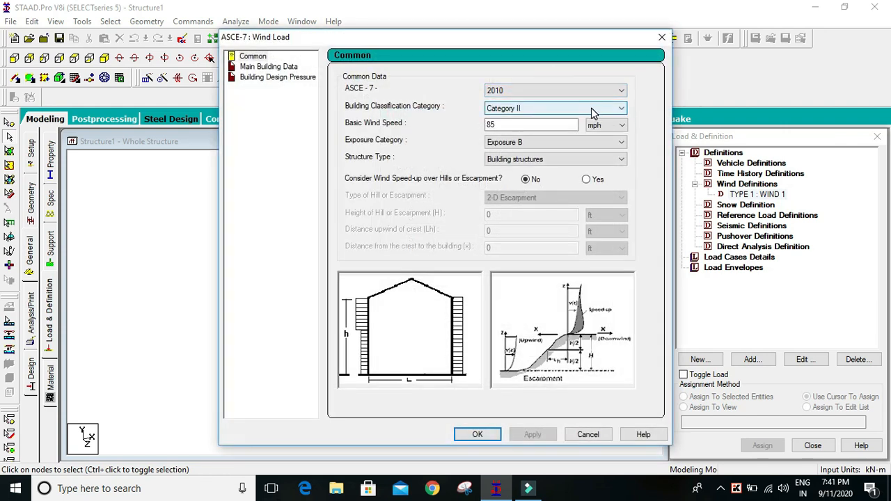
pyautogui.click(591, 110)
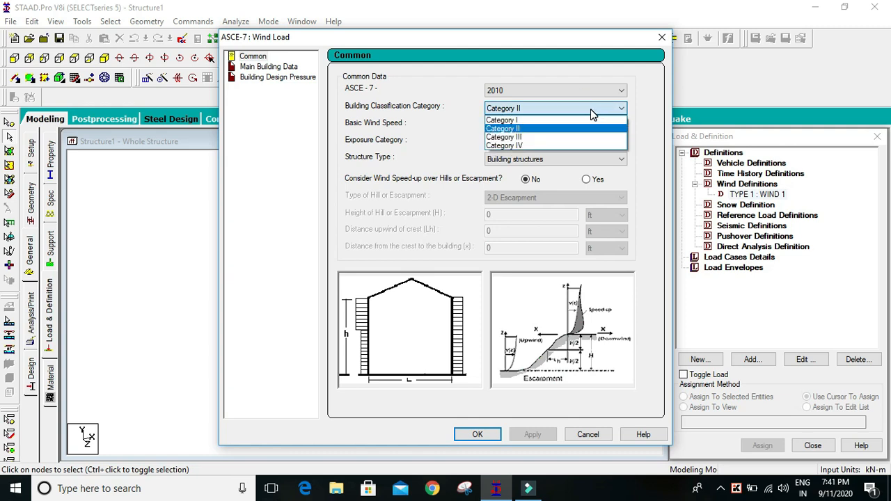
pyautogui.click(590, 111)
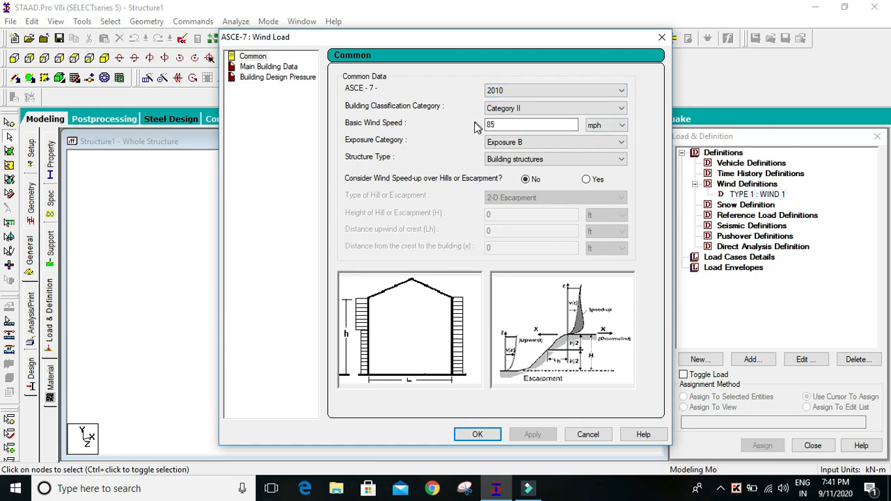
pyautogui.click(571, 108)
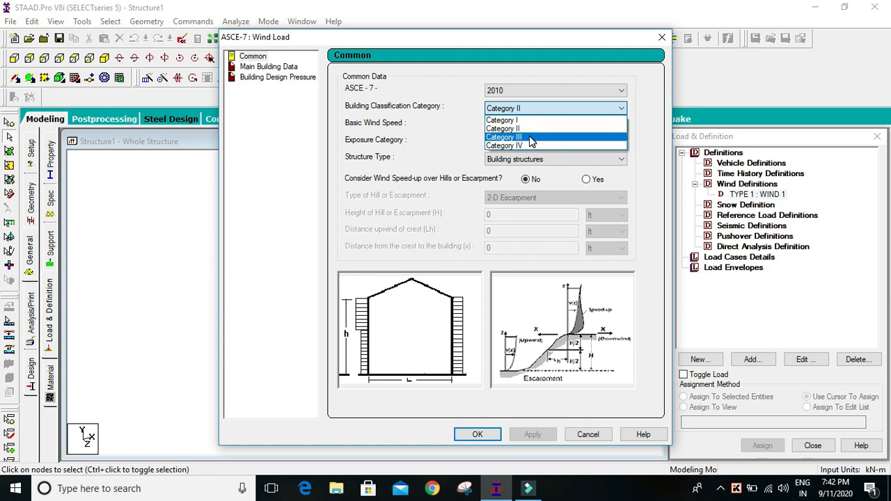
pyautogui.click(569, 128)
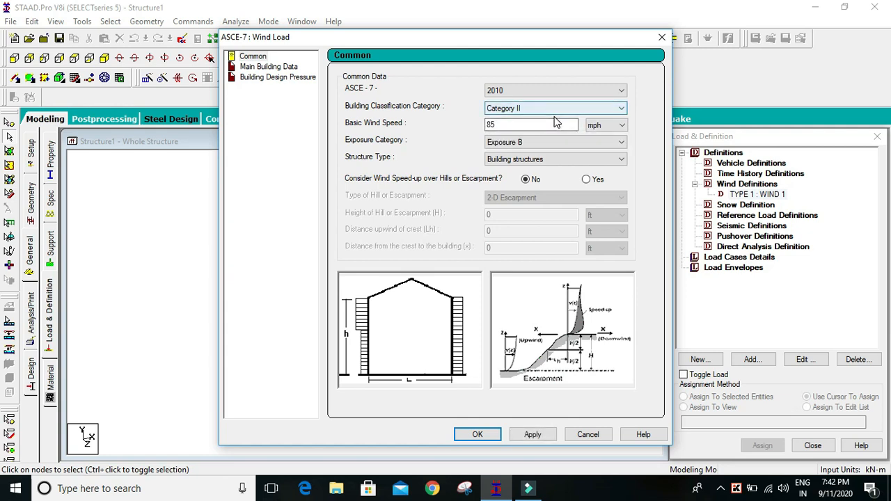
# Step: Set the basic wind speed to 29 m/sec
pyautogui.doubleClick(567, 124)
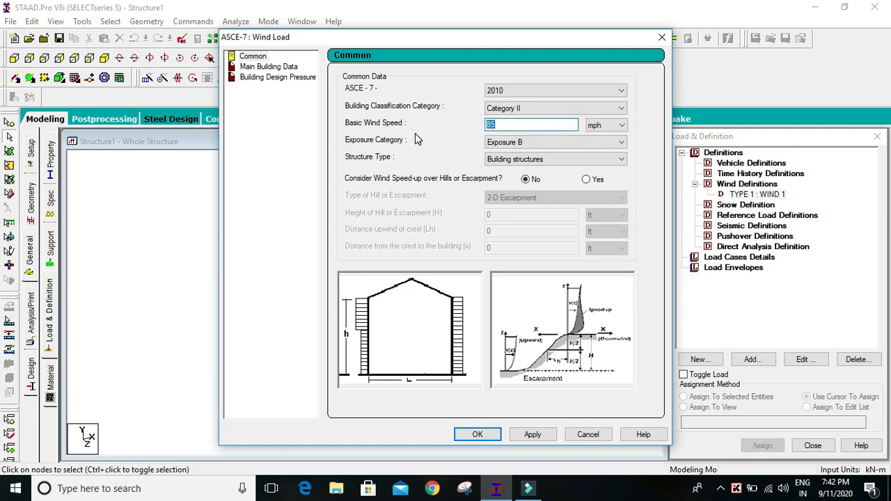
pyautogui.write('29')
pyautogui.click(620, 130)
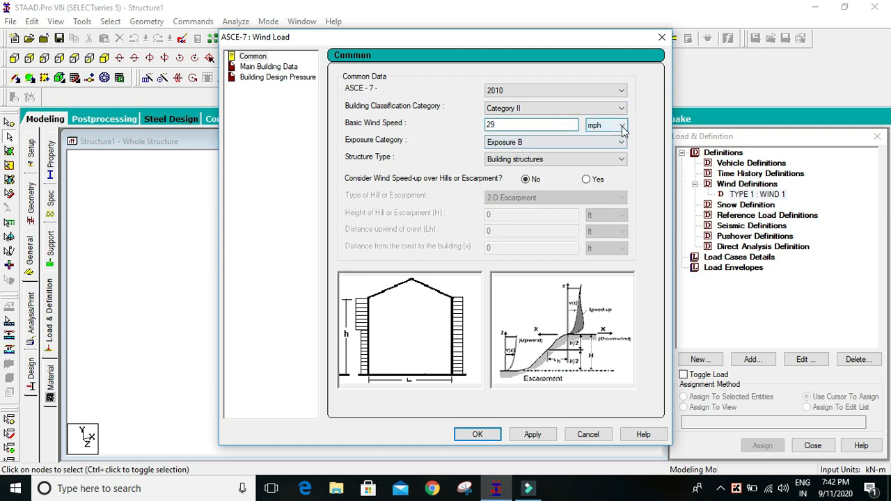
pyautogui.click(617, 141)
pyautogui.click(620, 126)
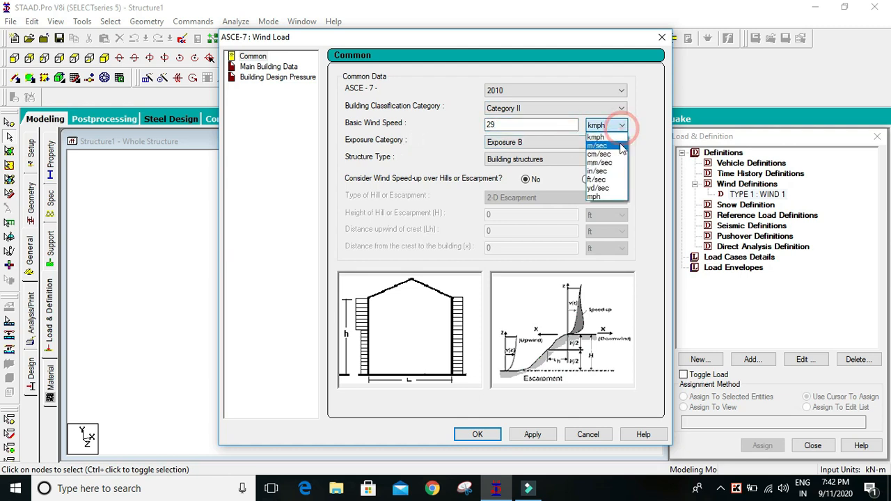
pyautogui.click(618, 142)
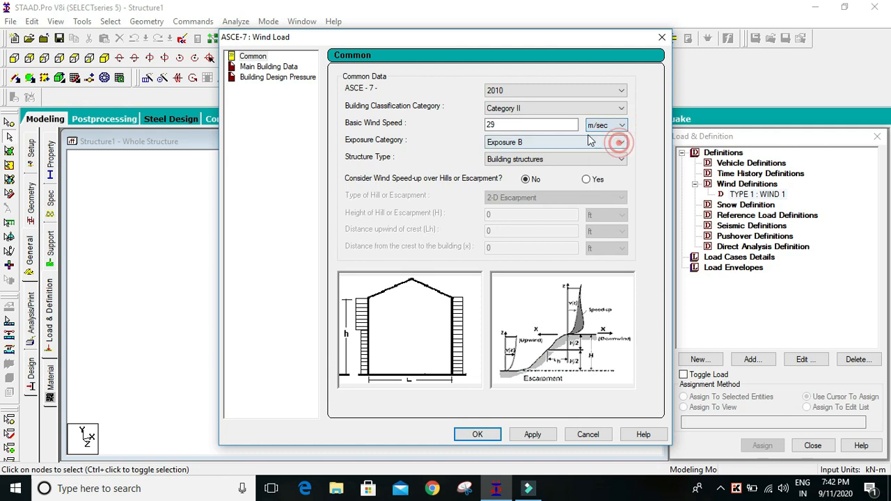
pyautogui.click(513, 124)
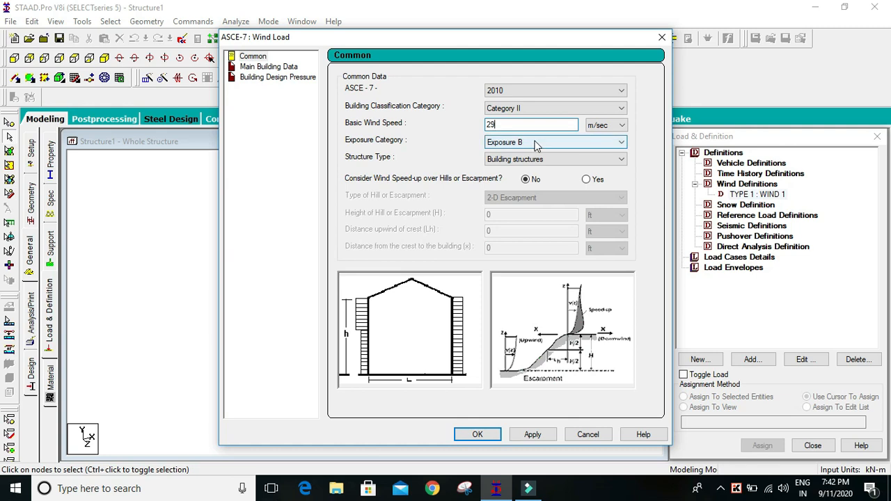
# Step: Choose Exposure B as the exposure category and apply the common wind load data
pyautogui.click(563, 143)
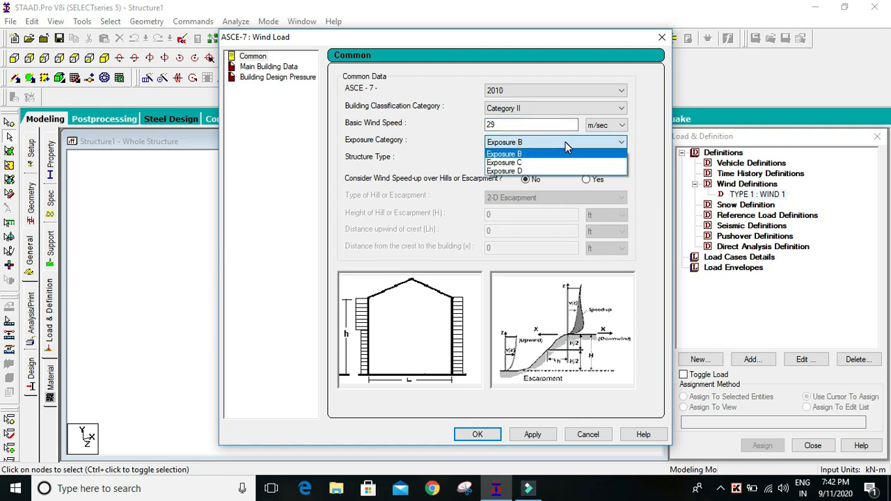
pyautogui.click(525, 154)
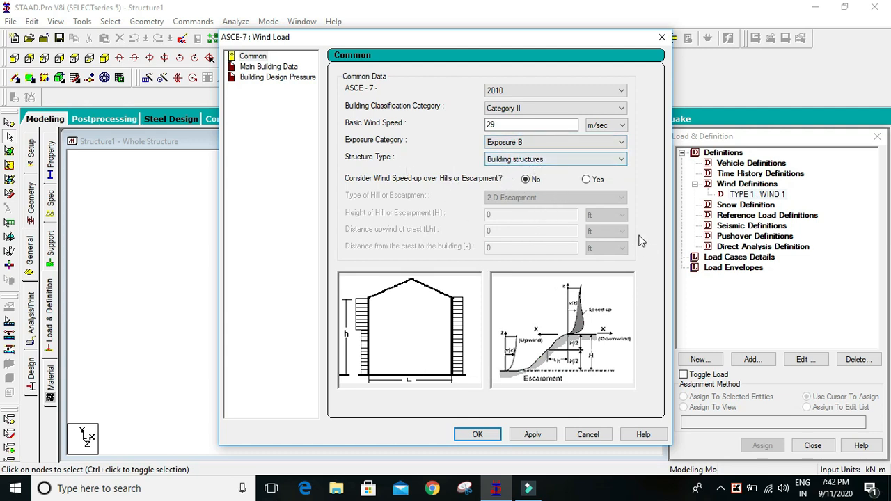
pyautogui.click(553, 433)
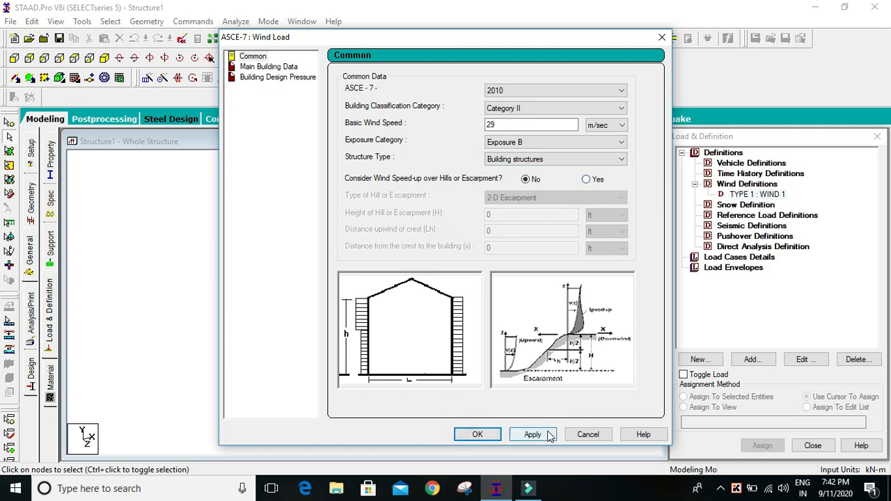
# Step: In the main building data, set the building height to 12 and both building lengths, along and normal to the wind, to 9
pyautogui.click(264, 67)
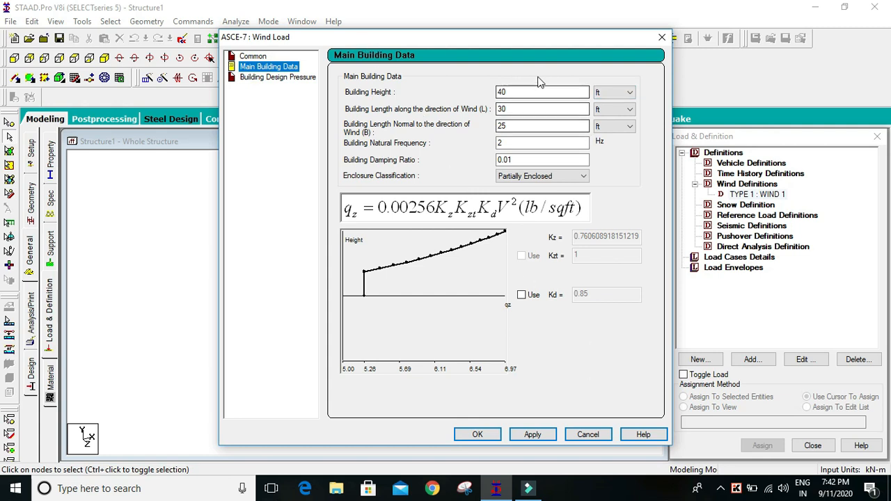
pyautogui.click(504, 89)
pyautogui.doubleClick(504, 92)
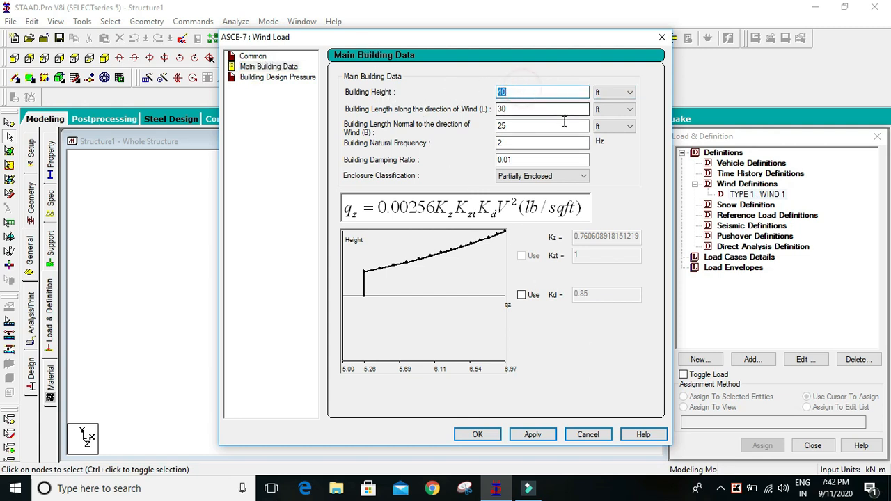
pyautogui.write('12')
pyautogui.doubleClick(525, 109)
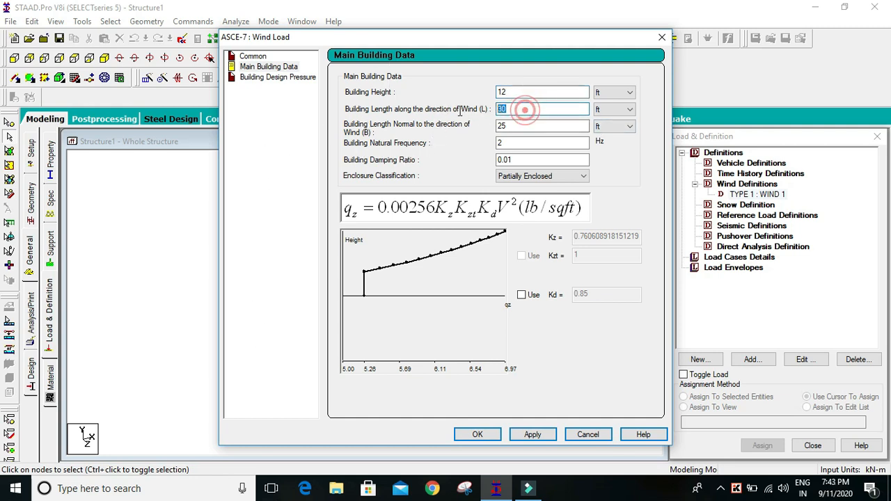
pyautogui.write('9')
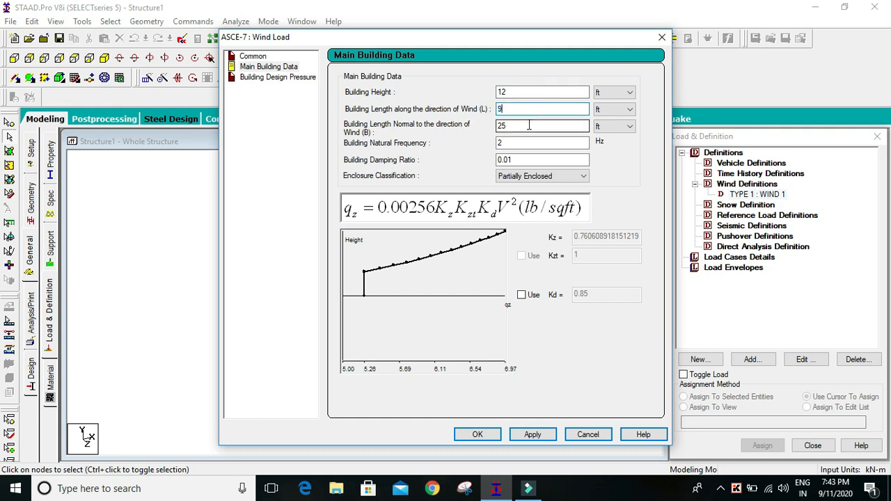
pyautogui.doubleClick(527, 124)
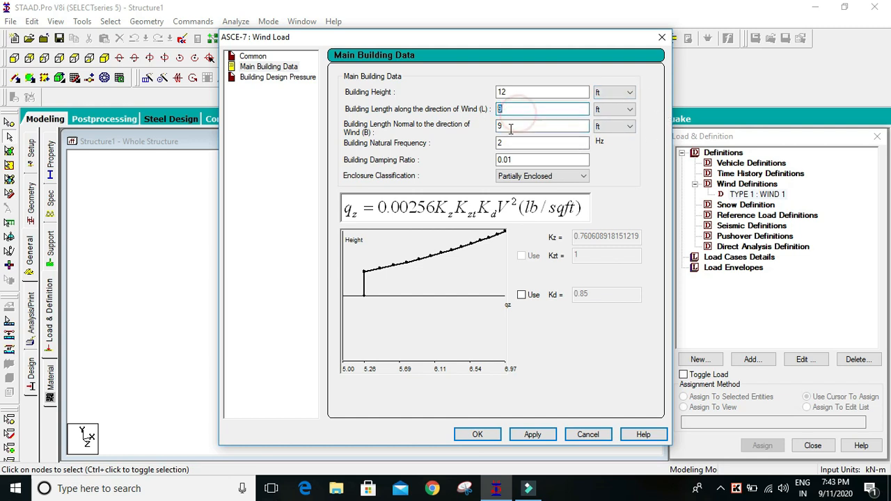
# Step: Change the units of the building height and both building lengths to metres
pyautogui.click(626, 92)
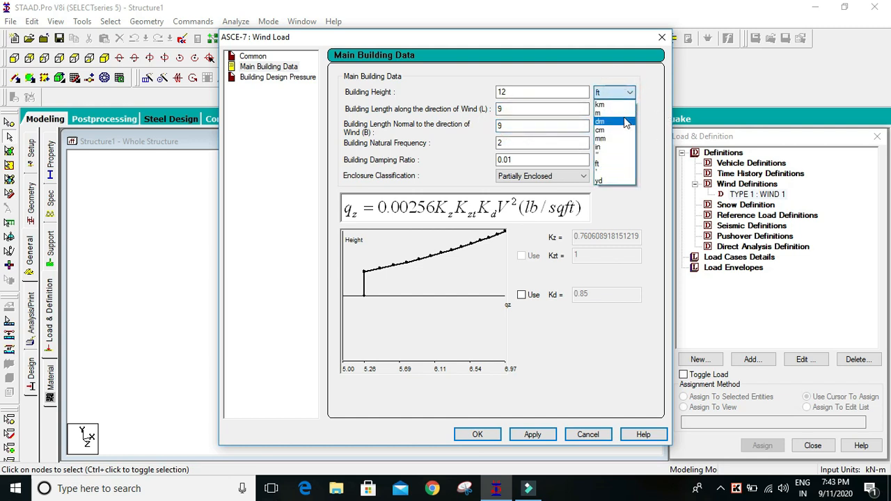
pyautogui.click(623, 114)
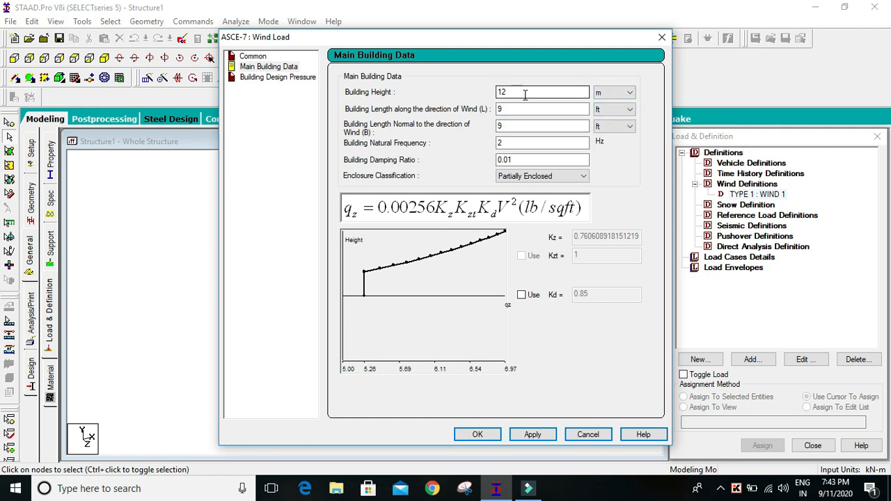
pyautogui.click(629, 110)
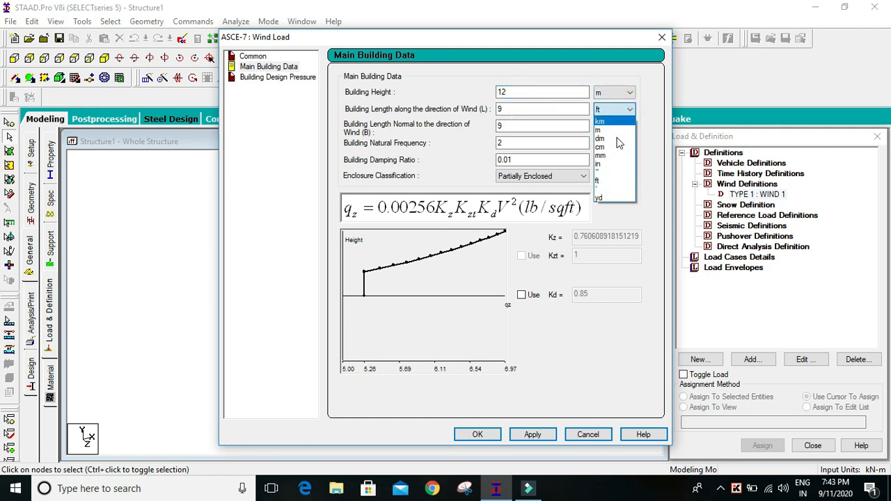
pyautogui.click(608, 131)
pyautogui.click(611, 126)
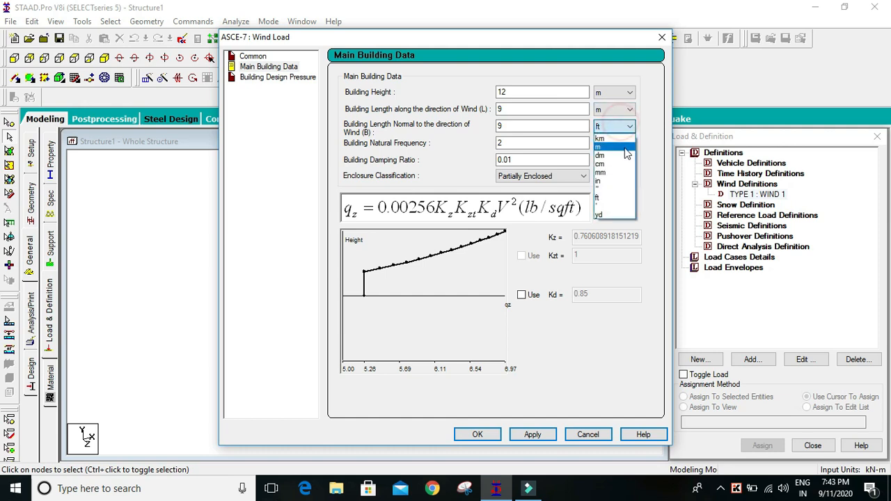
pyautogui.click(604, 146)
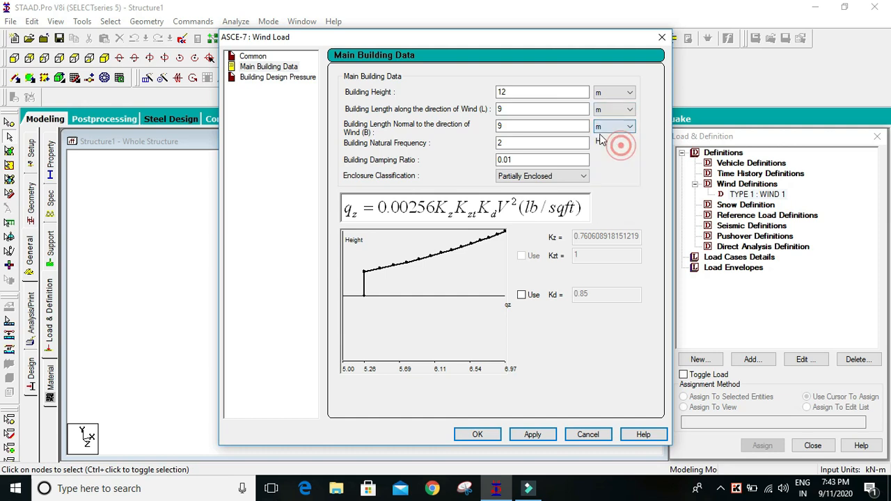
# Step: Set the building damping ratio to 0.05 and apply the main building data
pyautogui.click(531, 143)
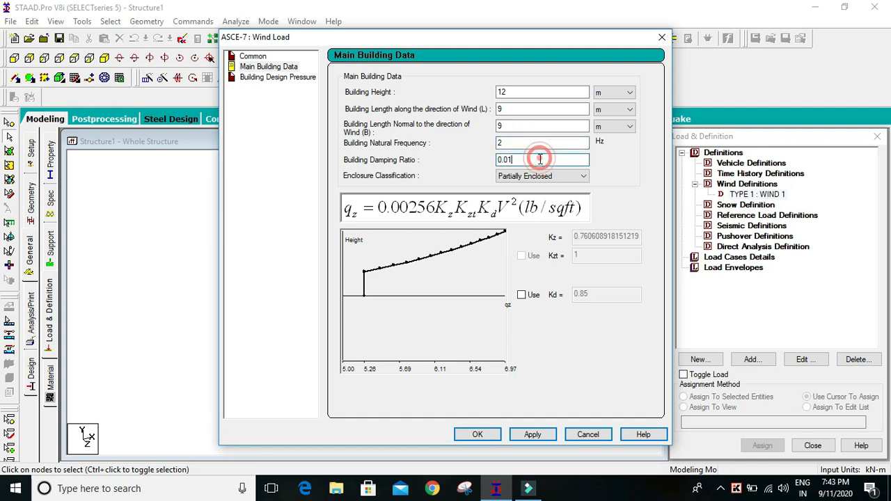
pyautogui.doubleClick(538, 158)
pyautogui.click(530, 157)
pyautogui.click(538, 159)
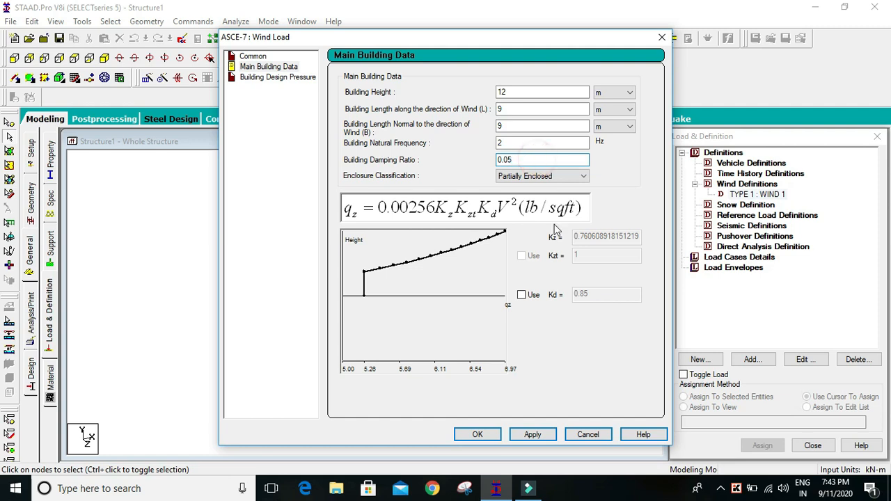
pyautogui.click(548, 434)
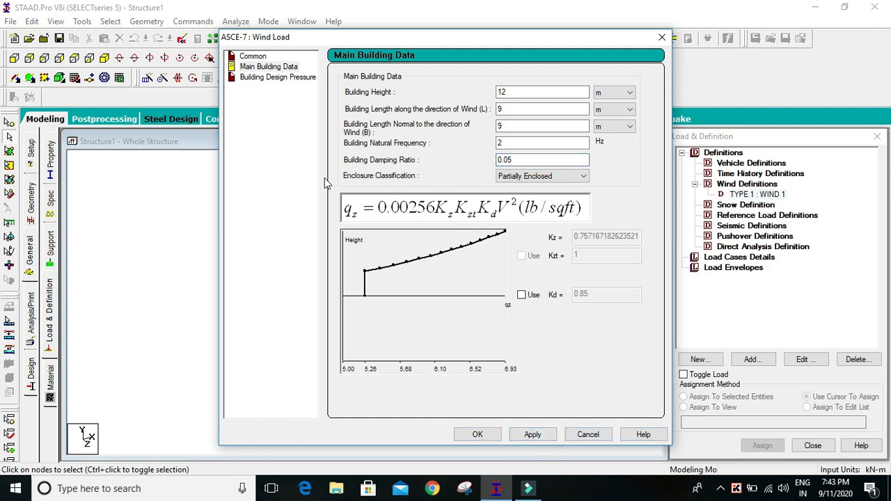
# Step: Apply the design pressure for the windward wall and add the calculated intensity-versus-height table to TYPE 1 : WIND 1
pyautogui.click(279, 77)
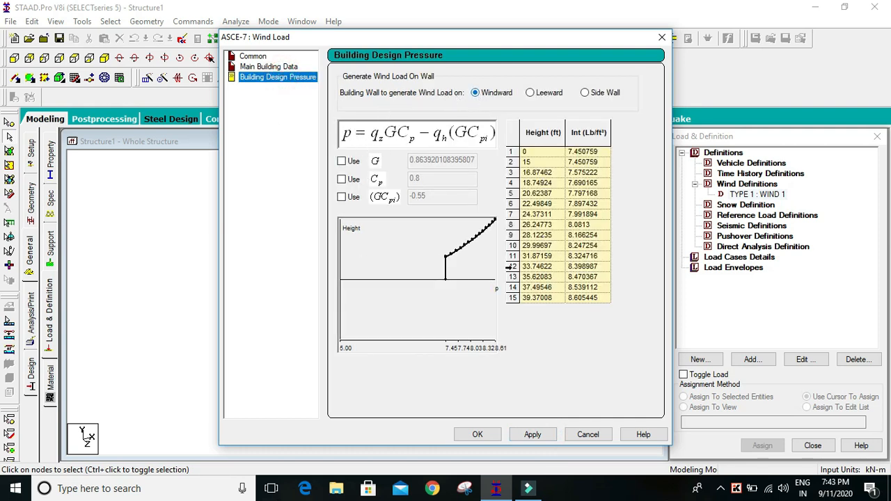
pyautogui.click(534, 435)
pyautogui.click(487, 436)
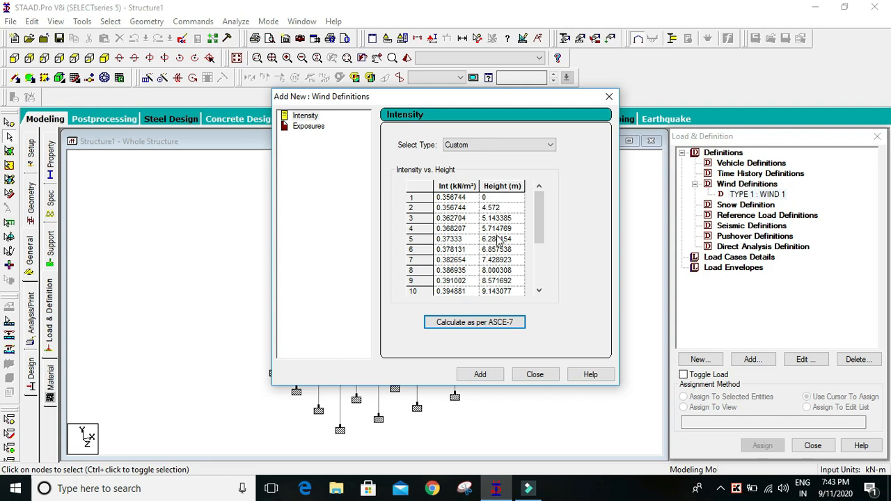
pyautogui.moveTo(538, 206); pyautogui.dragTo(538, 252)
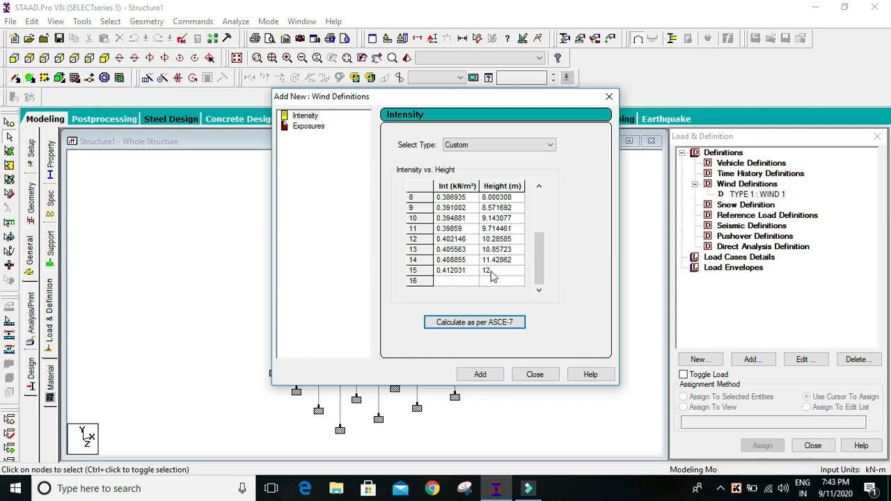
pyautogui.moveTo(539, 260); pyautogui.dragTo(540, 216)
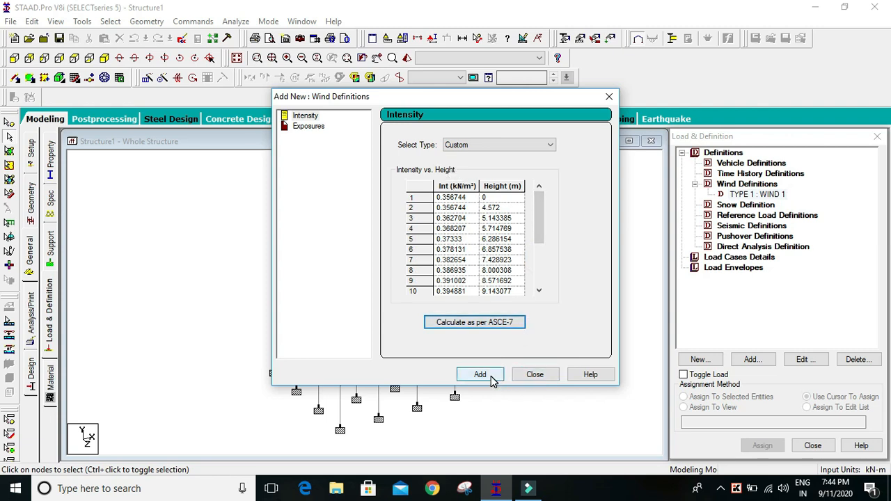
pyautogui.click(481, 375)
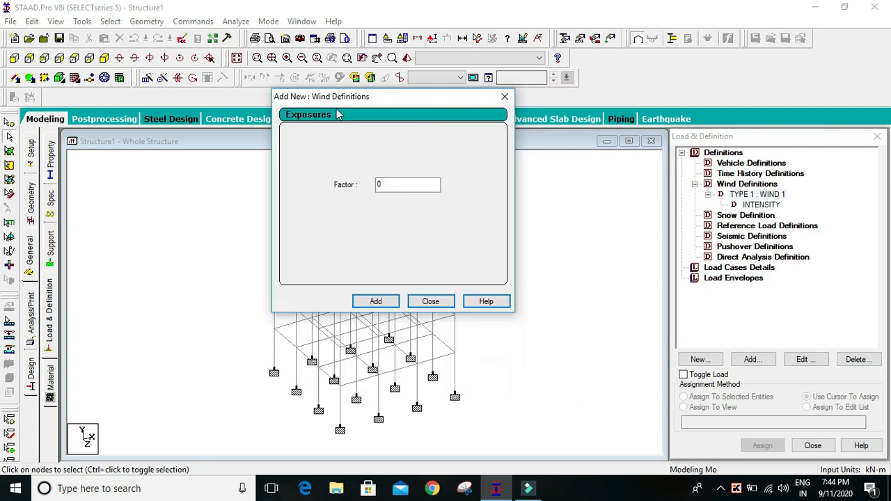
# Step: Add an exposure with factor 1 to the wind definition and close the definition dialog
pyautogui.moveTo(352, 102); pyautogui.dragTo(572, 90)
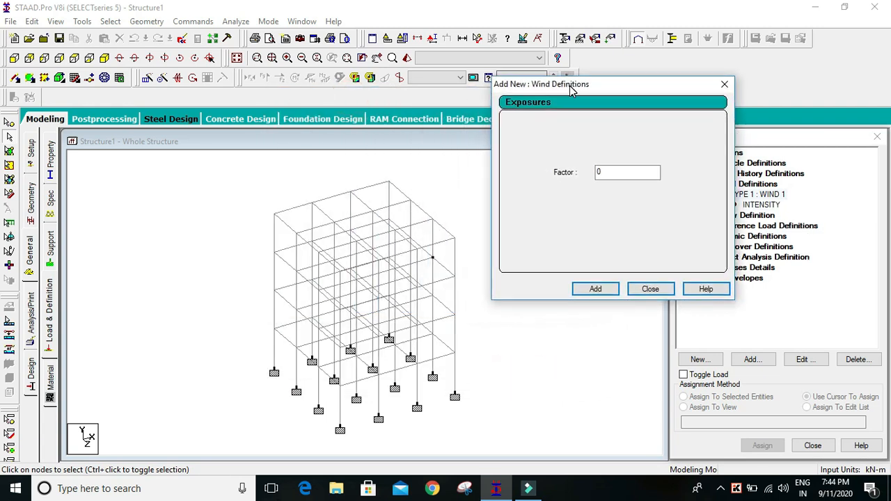
pyautogui.click(437, 185)
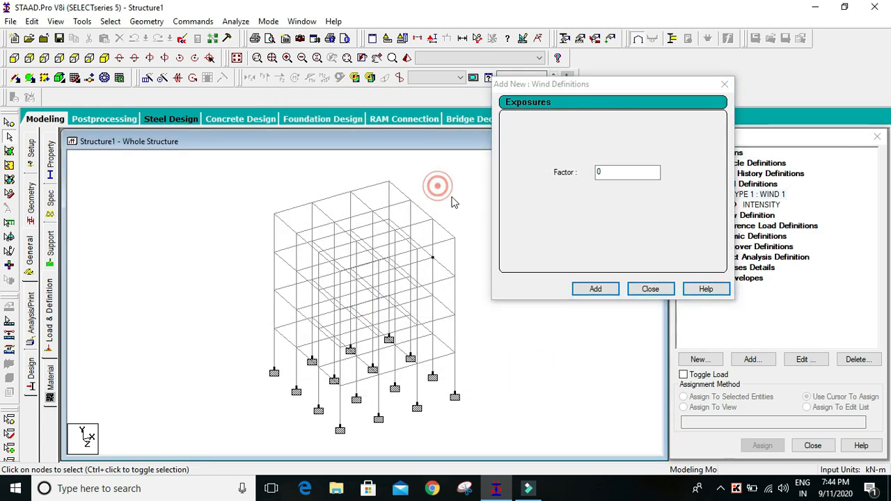
pyautogui.click(636, 174)
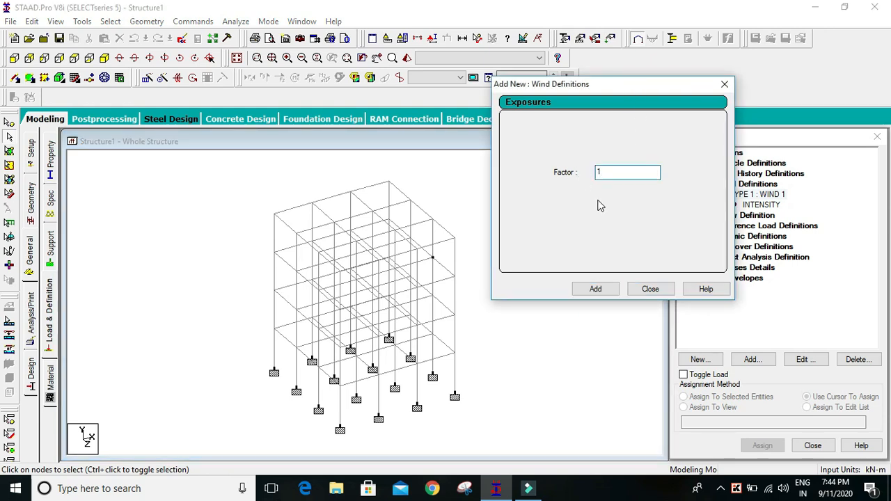
pyautogui.moveTo(607, 173); pyautogui.dragTo(582, 180)
pyautogui.click(627, 170)
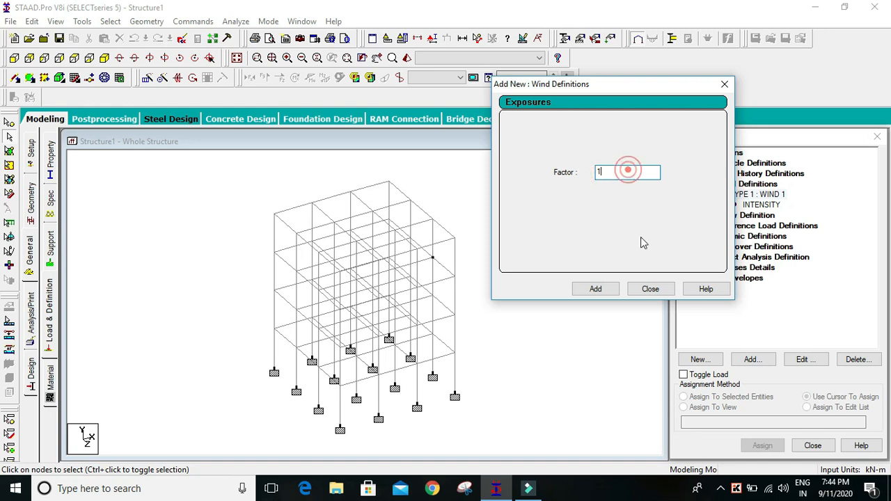
pyautogui.click(596, 289)
pyautogui.click(648, 289)
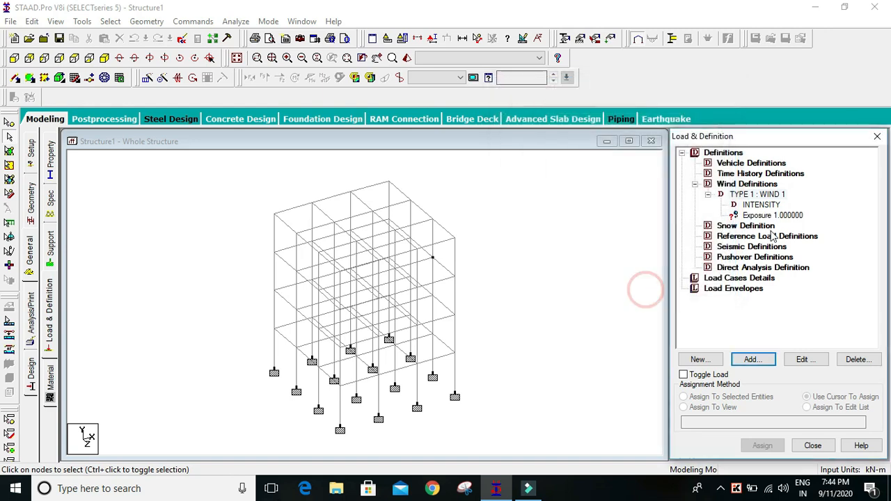
# Step: Select the exposure under TYPE 1 : WIND 1 as the item to assign to the structure
pyautogui.click(762, 215)
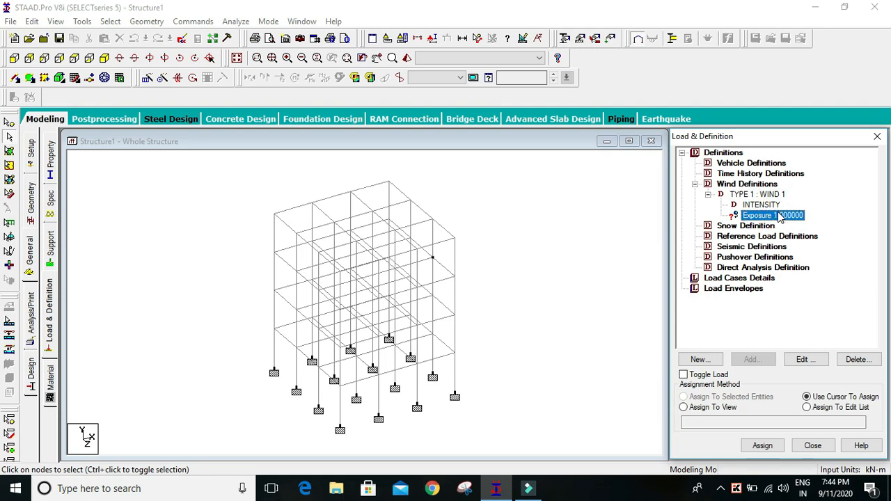
pyautogui.scroll(-3, 511, 219)
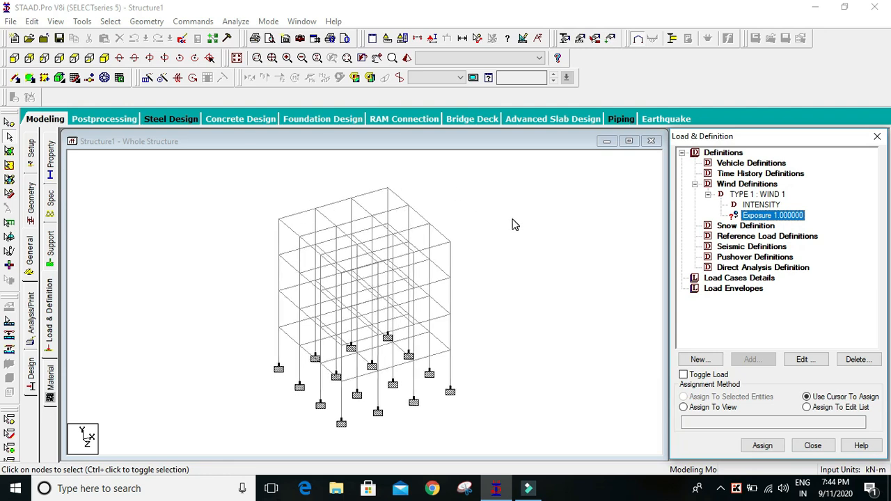
pyautogui.click(479, 218)
pyautogui.click(793, 215)
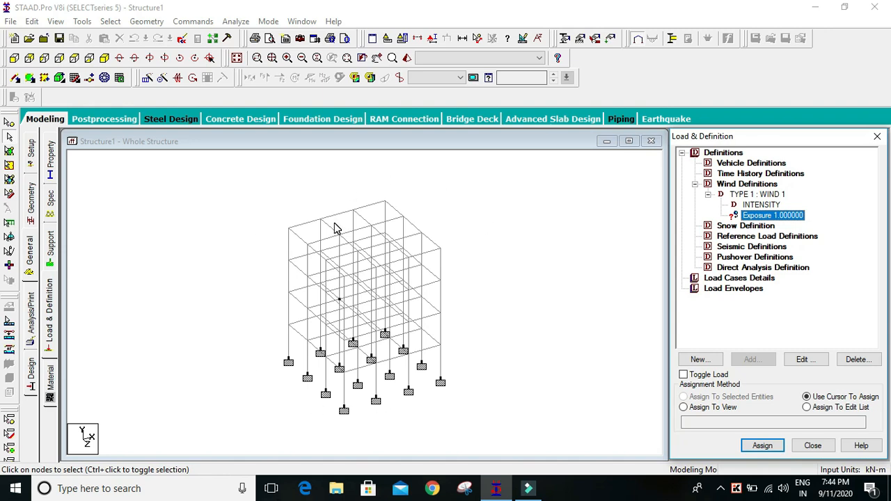
pyautogui.scroll(1, 334, 228)
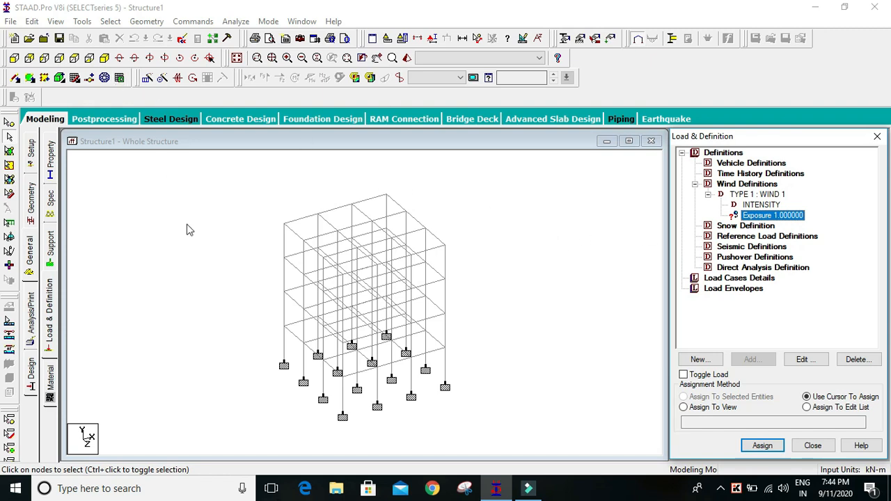
pyautogui.scroll(2, 285, 226)
# Step: Switch to node selection with the Nodes Cursor and clear the current selection
pyautogui.click(274, 215)
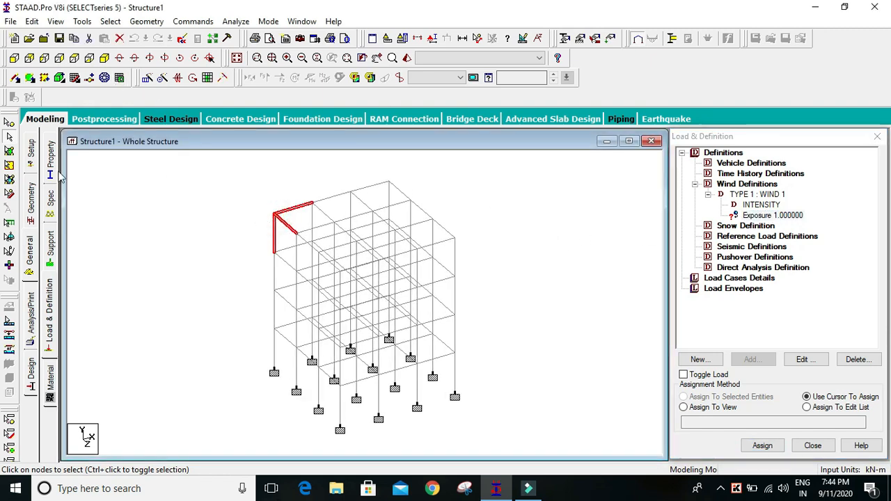
pyautogui.click(11, 123)
pyautogui.click(276, 218)
pyautogui.click(222, 200)
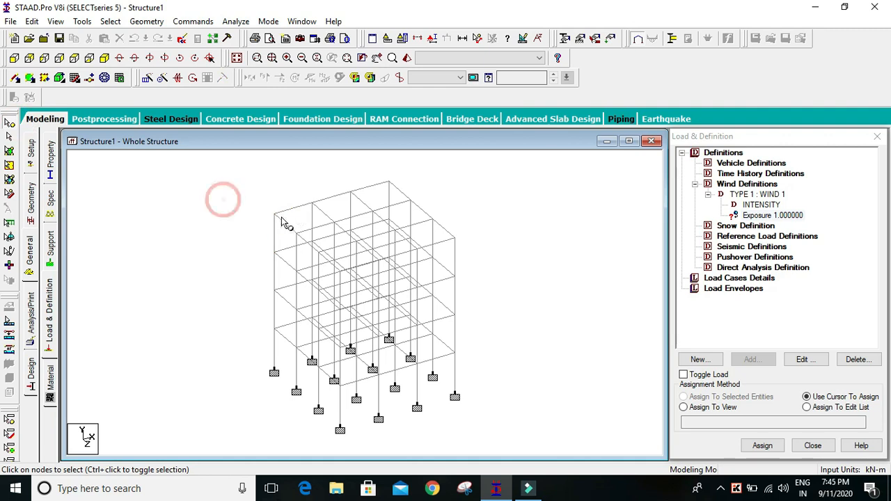
pyautogui.click(275, 217)
pyautogui.click(274, 252)
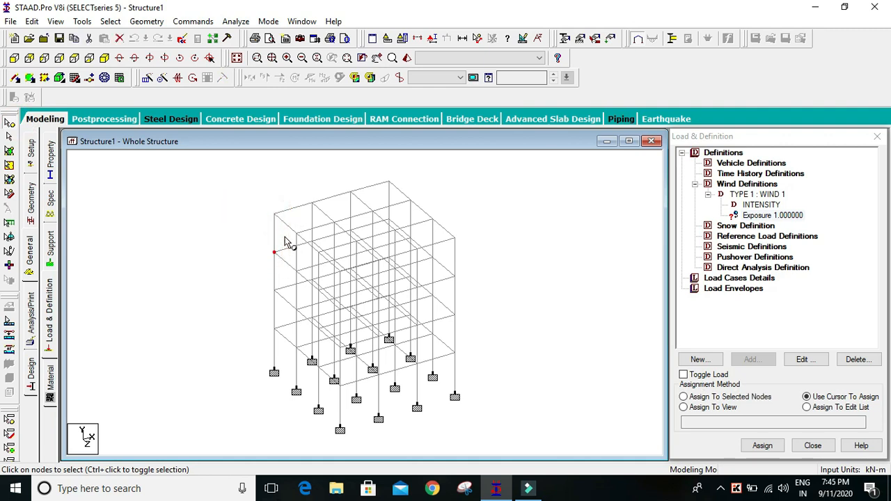
pyautogui.click(276, 216)
pyautogui.click(297, 234)
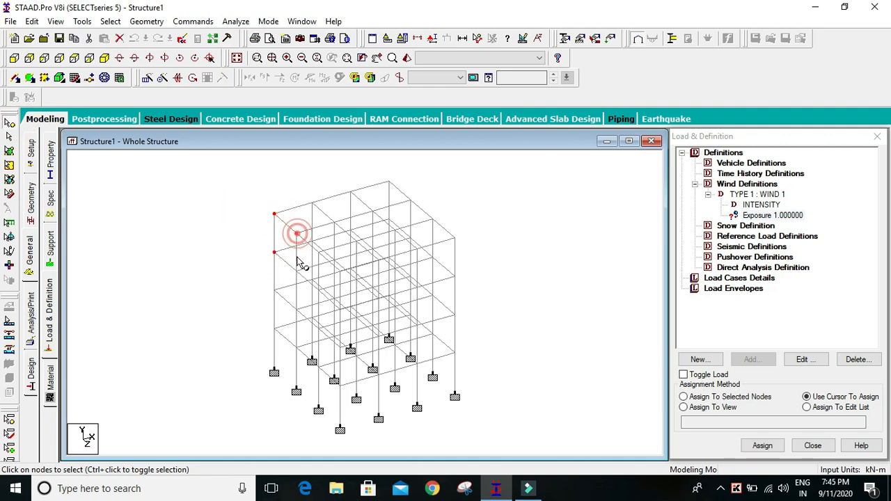
pyautogui.click(297, 270)
pyautogui.click(244, 188)
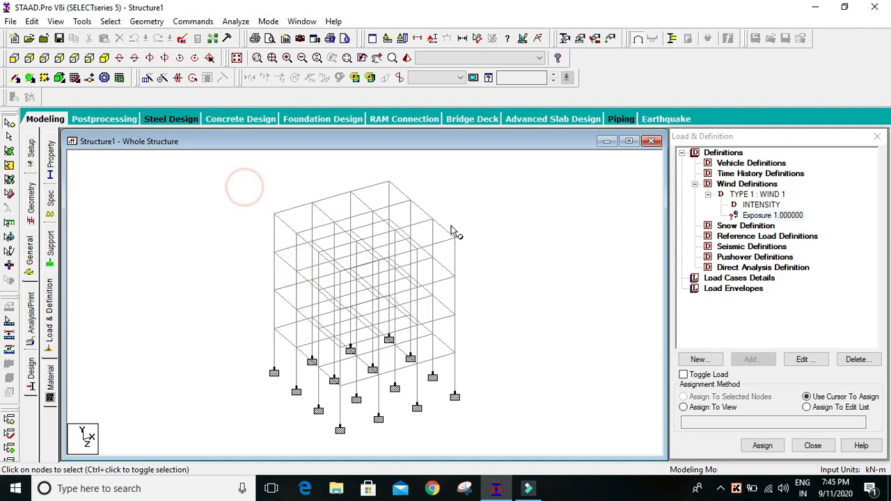
# Step: Assign the wind exposure to all nodes of the structure using Assign To View, and confirm
pyautogui.click(683, 408)
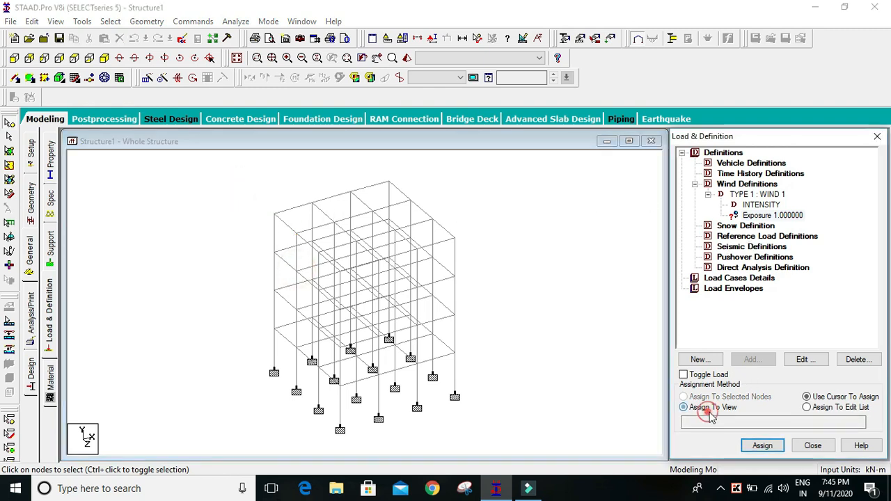
pyautogui.click(769, 446)
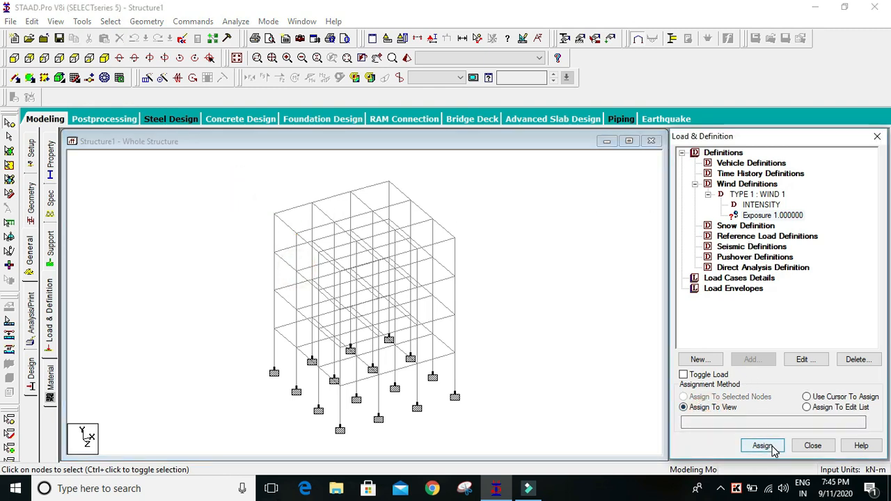
pyautogui.click(797, 325)
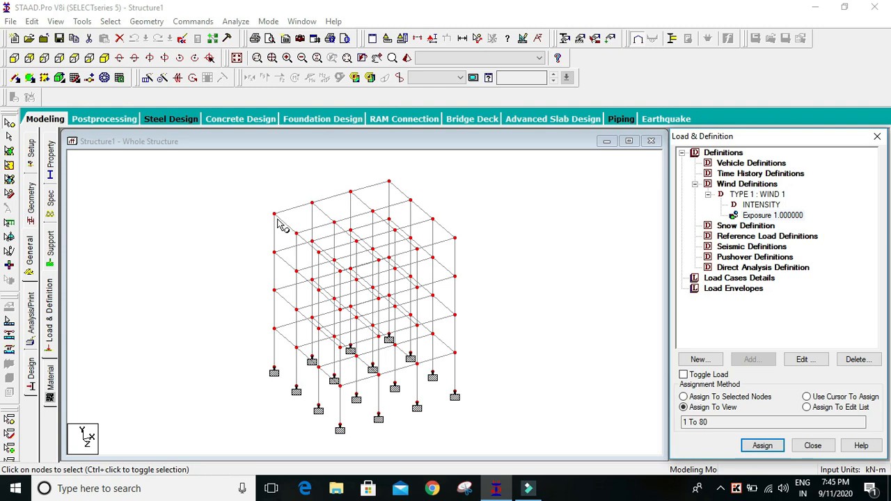
pyautogui.click(236, 195)
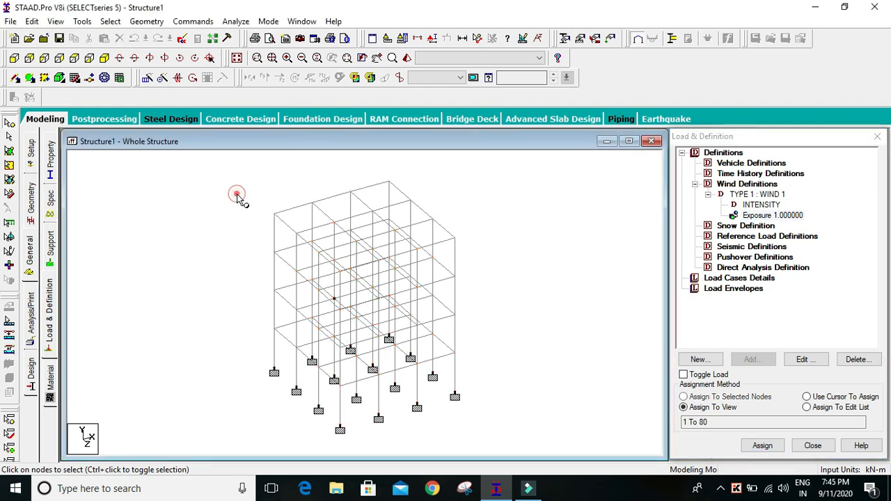
pyautogui.click(274, 213)
pyautogui.click(298, 234)
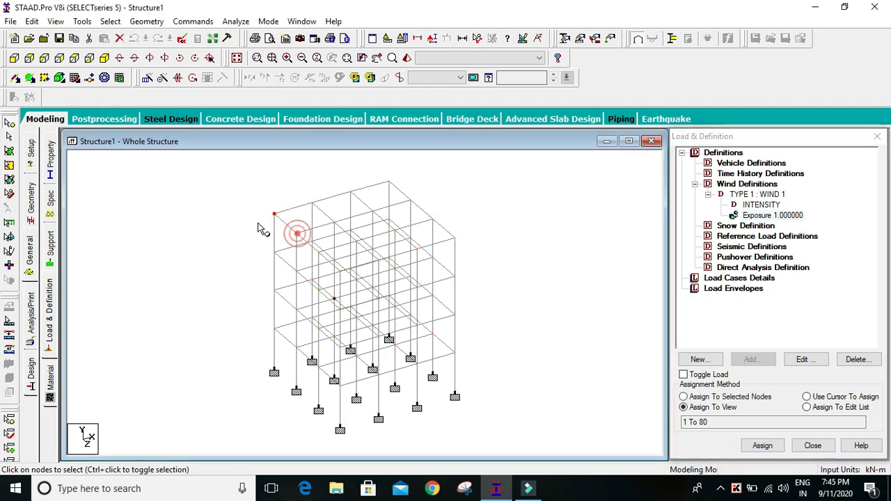
pyautogui.click(15, 59)
pyautogui.moveTo(282, 164); pyautogui.dragTo(261, 374)
pyautogui.moveTo(479, 165); pyautogui.dragTo(442, 366)
pyautogui.click(105, 58)
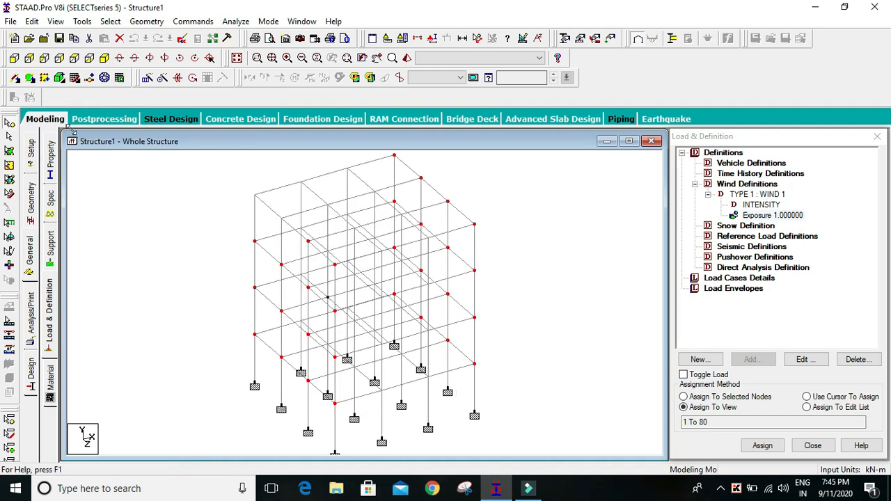
pyautogui.click(202, 218)
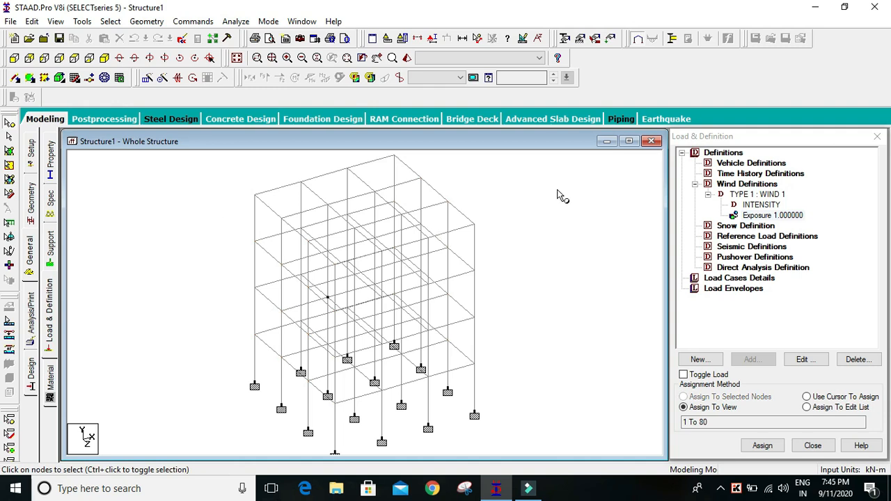
# Step: Highlight the nodes assigned to the exposure under TYPE 1 : WIND 1
pyautogui.scroll(-1, 444, 190)
pyautogui.click(774, 215)
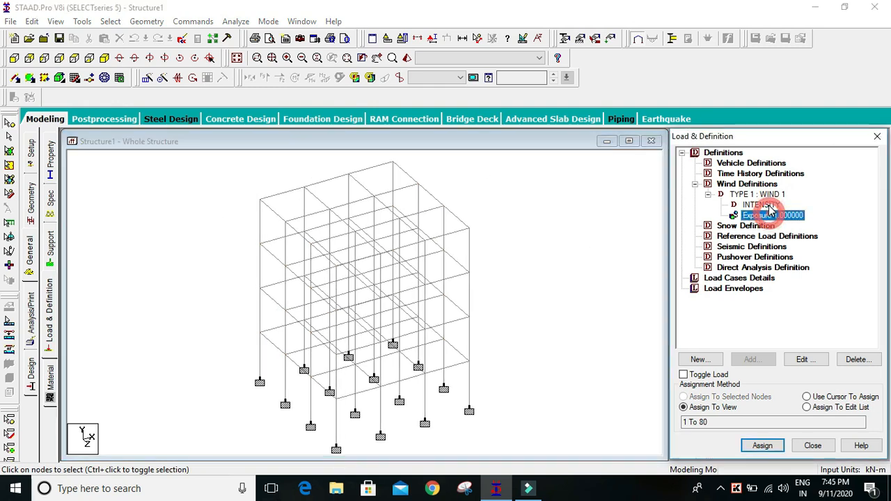
pyautogui.scroll(-1, 390, 248)
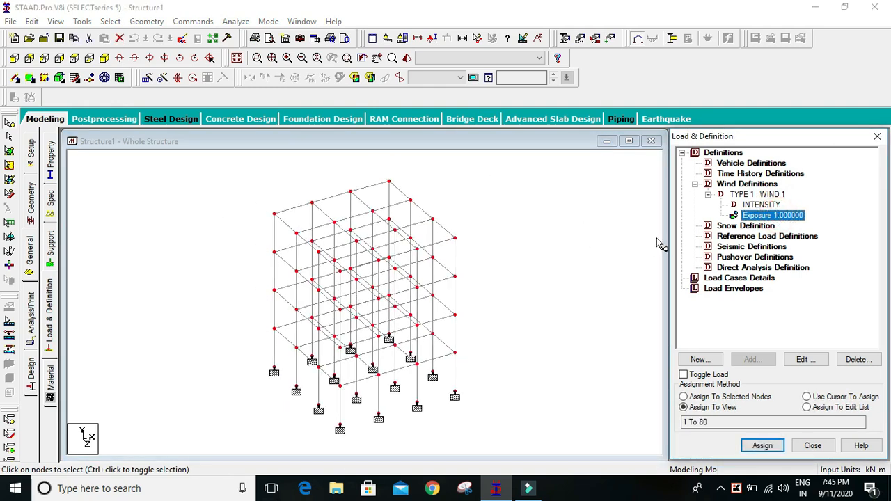
# Step: Add primary load case 1 with loading type Dead and title dl under Load Cases Details
pyautogui.click(723, 278)
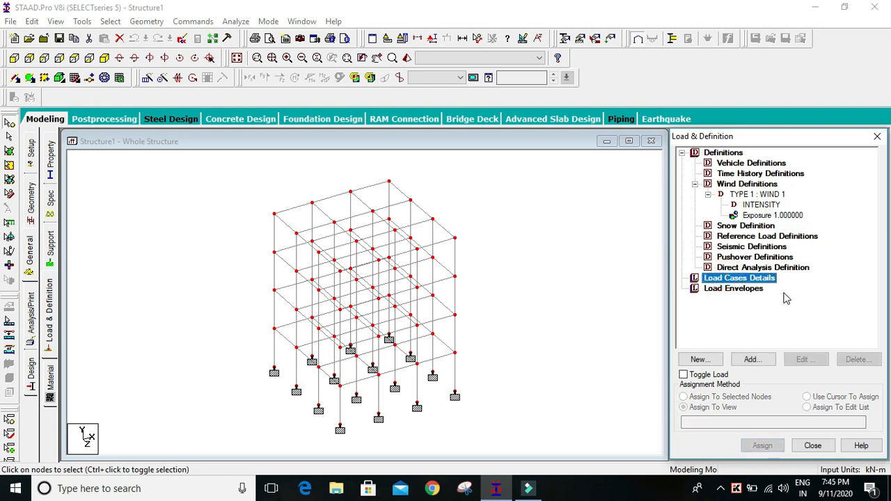
pyautogui.click(750, 360)
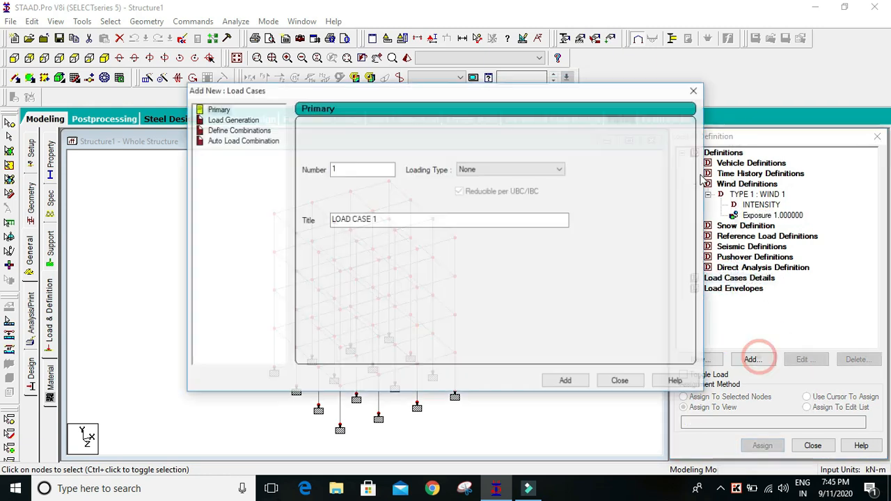
pyautogui.click(538, 172)
pyautogui.click(498, 180)
pyautogui.click(450, 219)
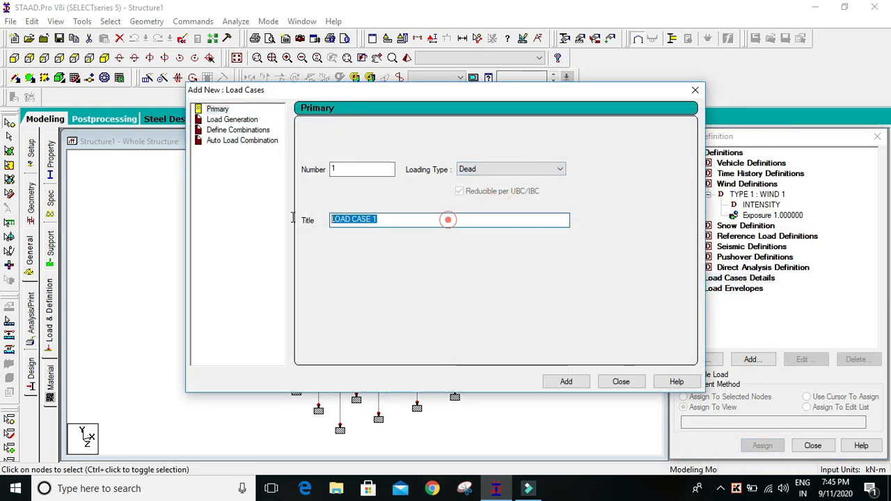
pyautogui.write('dl')
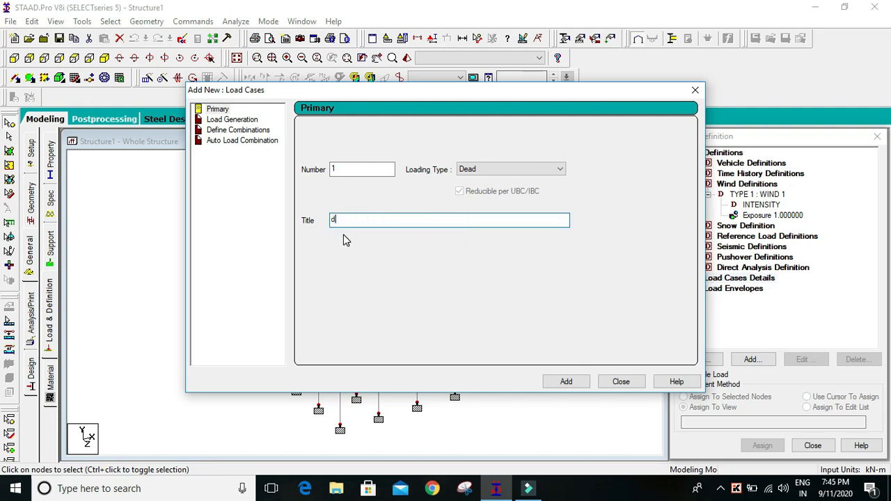
pyautogui.click(570, 381)
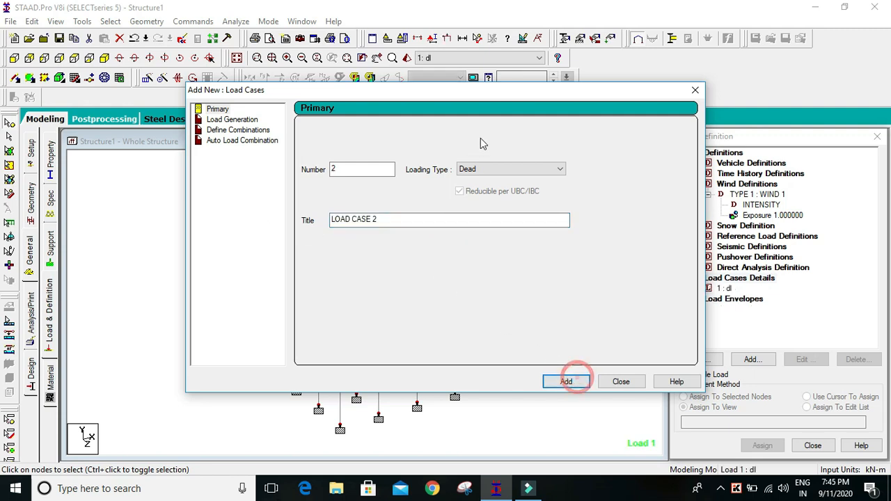
# Step: Add primary load case 2 with loading type Live and title ll
pyautogui.click(533, 173)
pyautogui.click(485, 189)
pyautogui.click(418, 220)
pyautogui.moveTo(419, 220); pyautogui.dragTo(239, 233)
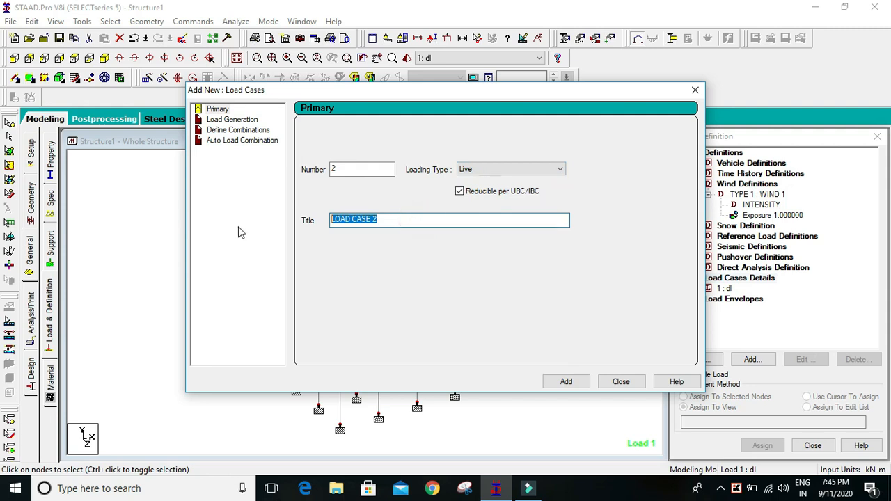
pyautogui.write('ll')
pyautogui.click(573, 380)
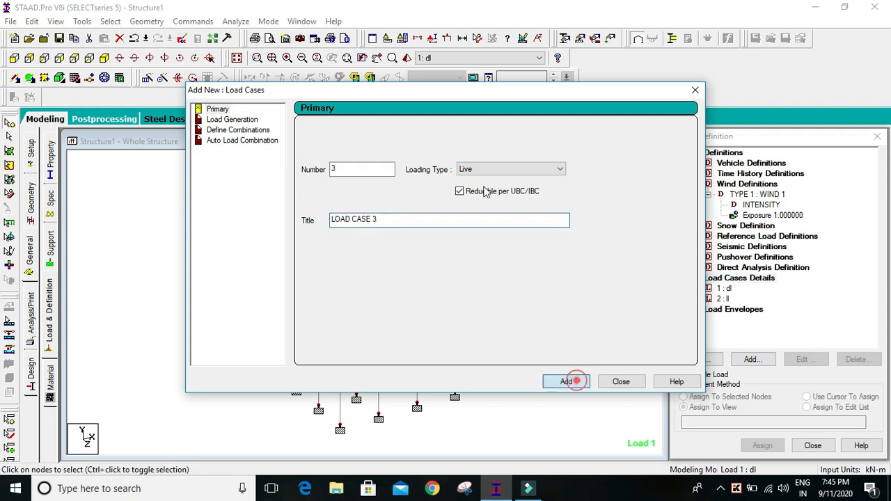
# Step: Add primary load case 3 with loading type Wind and title "w x"
pyautogui.click(533, 170)
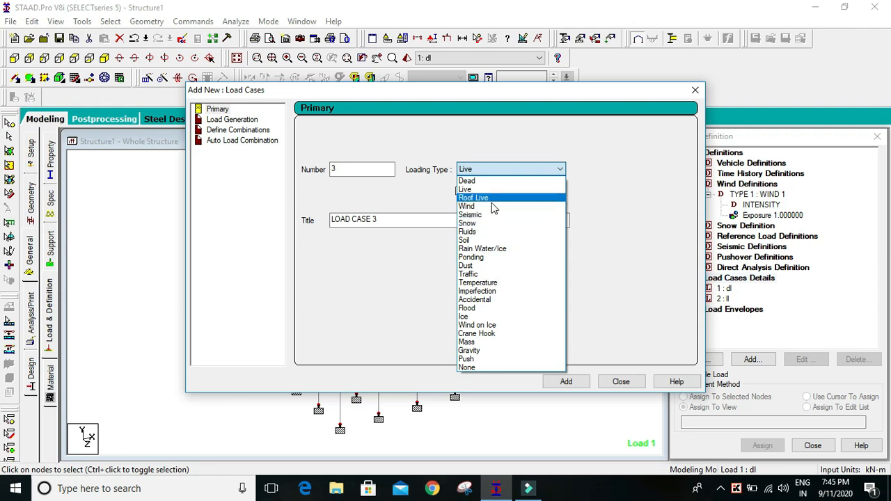
pyautogui.click(492, 207)
pyautogui.moveTo(428, 220); pyautogui.dragTo(265, 220)
pyautogui.write('w ')
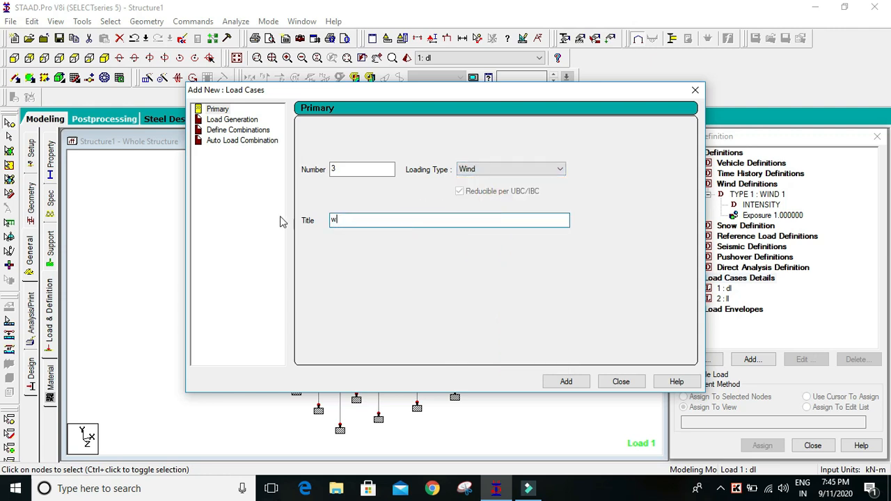
pyautogui.write('x')
pyautogui.click(566, 381)
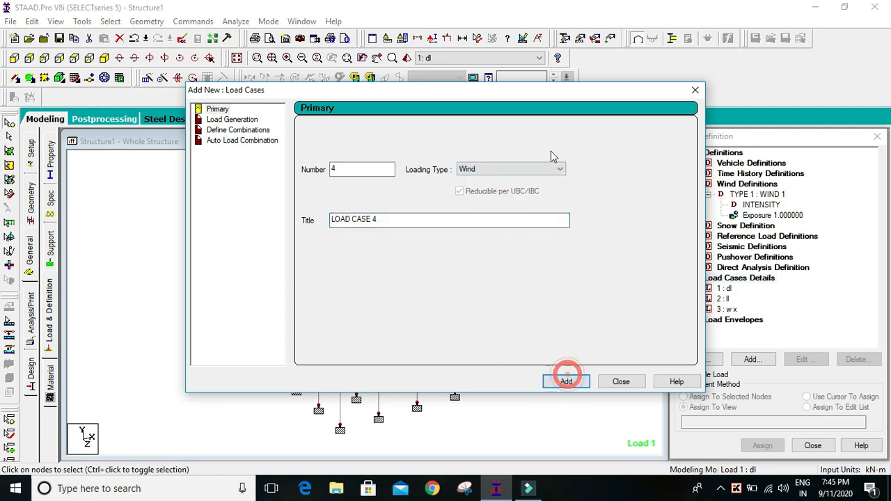
# Step: Add primary load case 4 with loading type Wind and title "w z", and close the load case dialog
pyautogui.click(539, 179)
pyautogui.click(378, 213)
pyautogui.moveTo(378, 220); pyautogui.dragTo(261, 220)
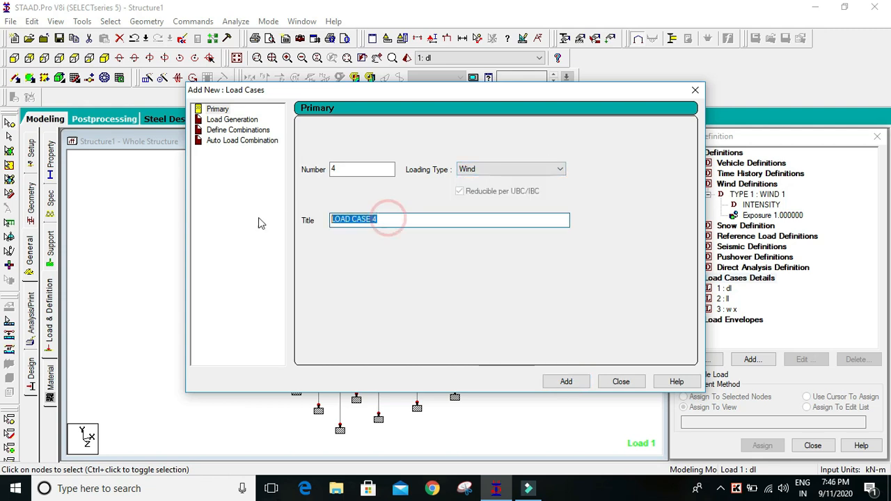
pyautogui.write('w')
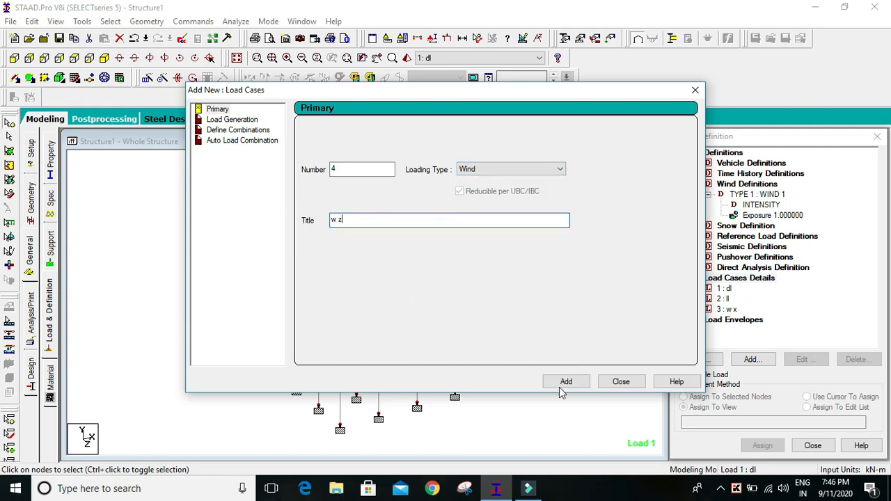
pyautogui.write(' z')
pyautogui.click(566, 381)
pyautogui.click(621, 382)
# Step: Add a selfweight load in the Y direction with factor -1 to load case 1 : dl
pyautogui.click(724, 288)
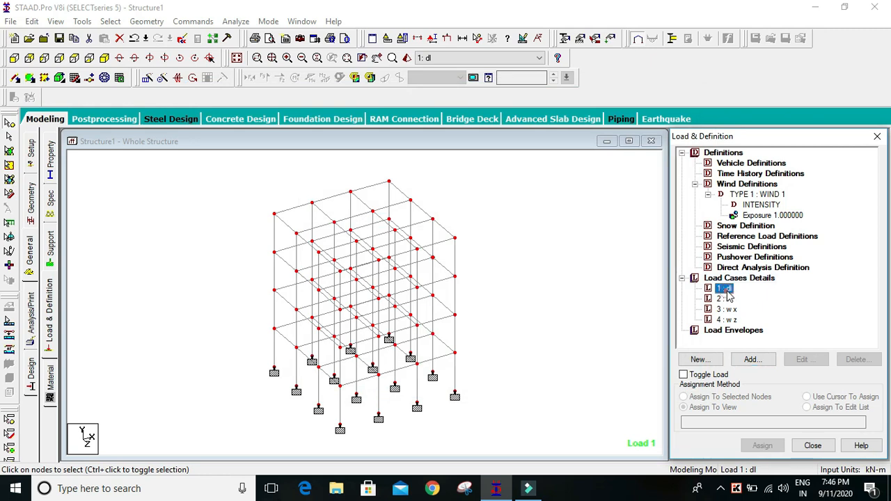
pyautogui.click(751, 359)
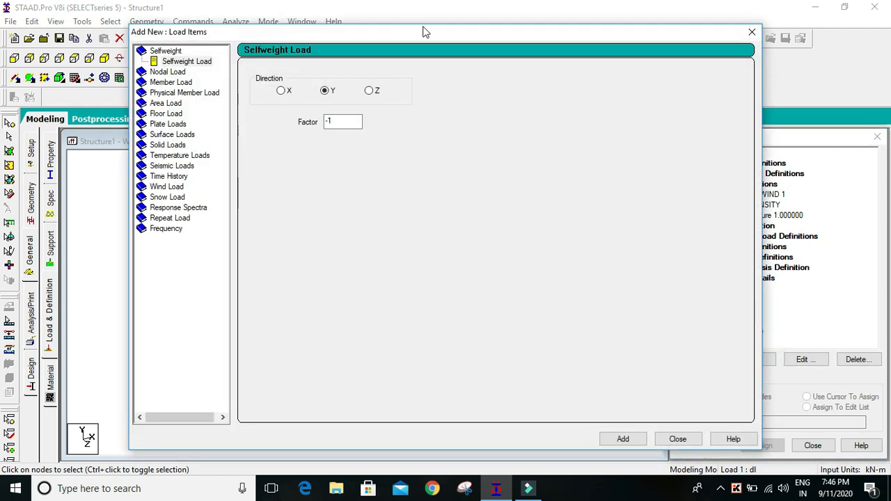
pyautogui.moveTo(423, 32); pyautogui.dragTo(430, 28)
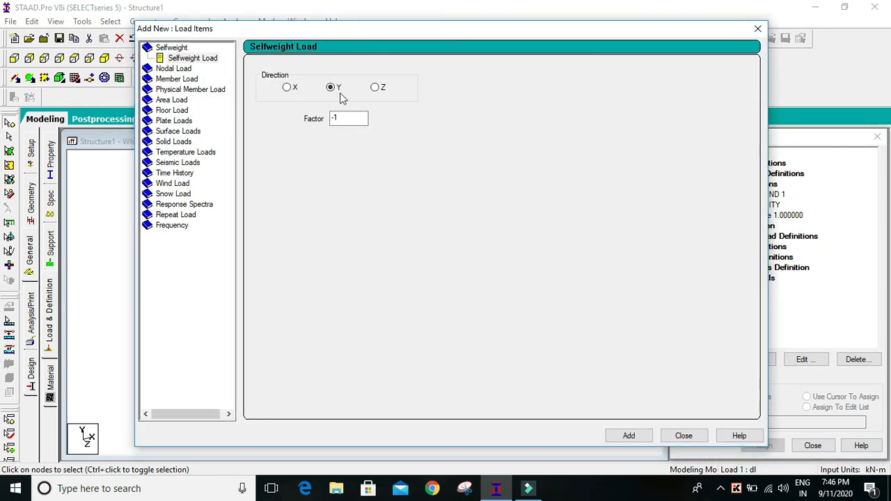
pyautogui.click(341, 118)
pyautogui.click(629, 436)
# Step: Open the Uniform Force member load for the dl case, and accept Auto Save to save the modified structure
pyautogui.click(185, 78)
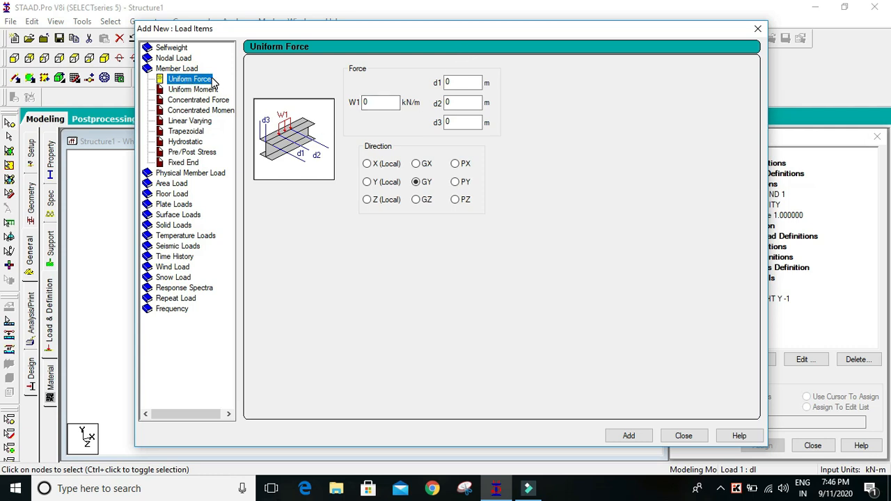
pyautogui.click(392, 103)
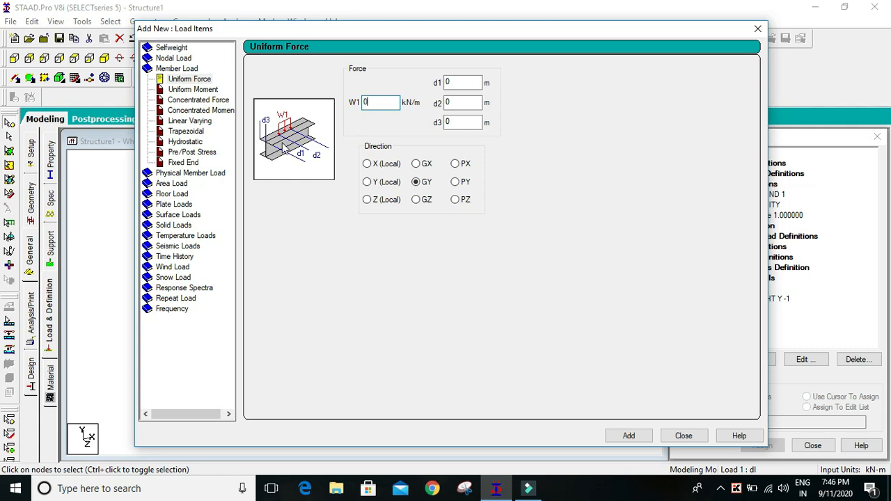
pyautogui.doubleClick(383, 104)
pyautogui.click(380, 124)
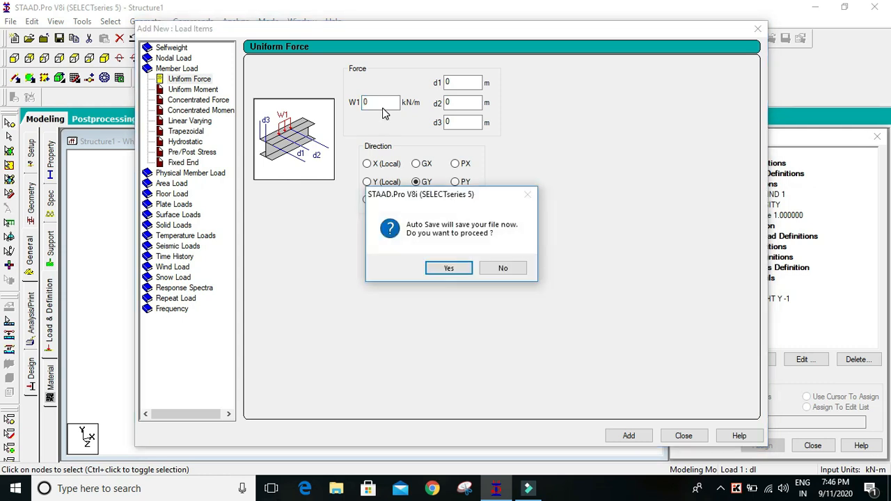
pyautogui.click(449, 266)
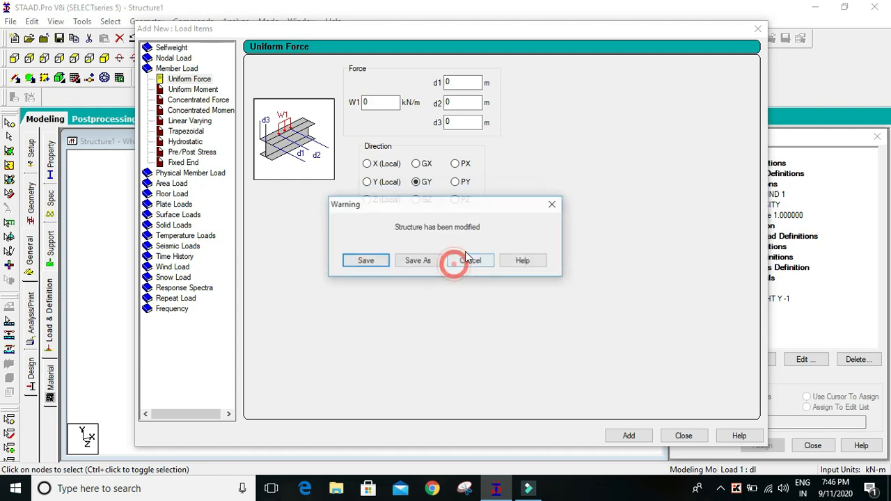
pyautogui.click(356, 266)
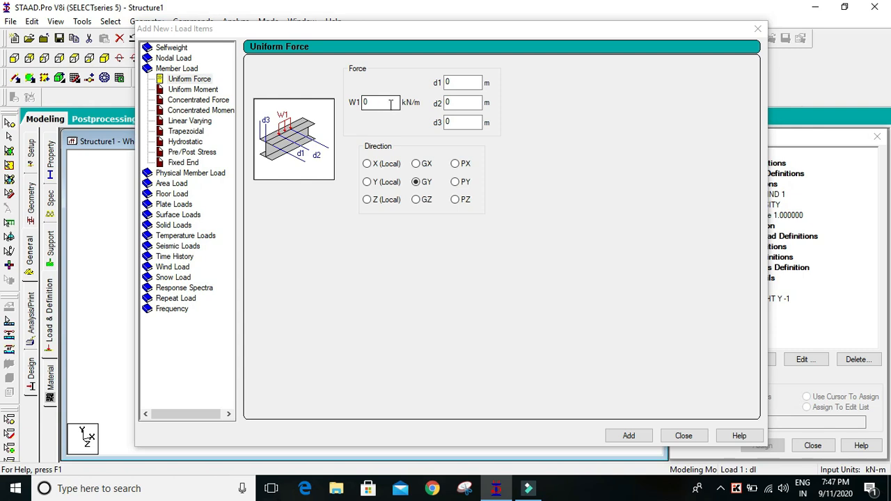
# Step: Add a uniform member force with W1 of -13.8 kN/m in the GY direction to the dl case
pyautogui.click(391, 102)
pyautogui.doubleClick(367, 103)
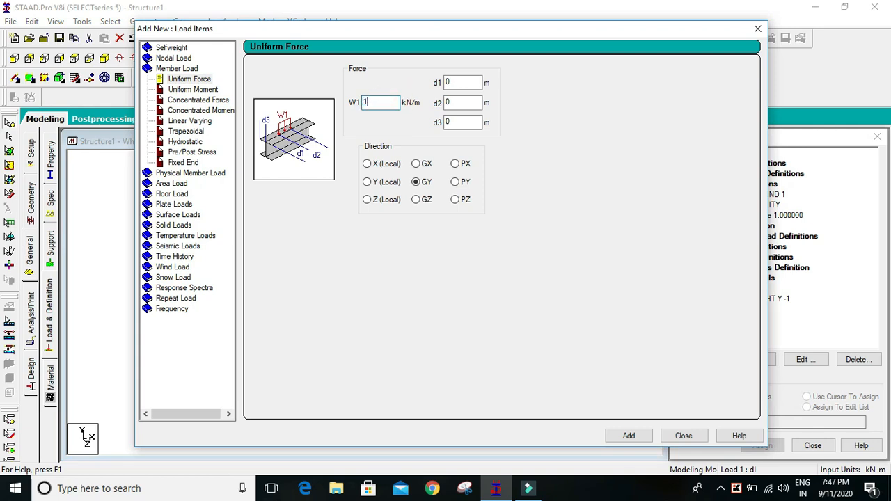
pyautogui.write('13')
pyautogui.click(365, 103)
pyautogui.write('-')
pyautogui.click(387, 106)
pyautogui.write('.8')
pyautogui.click(629, 435)
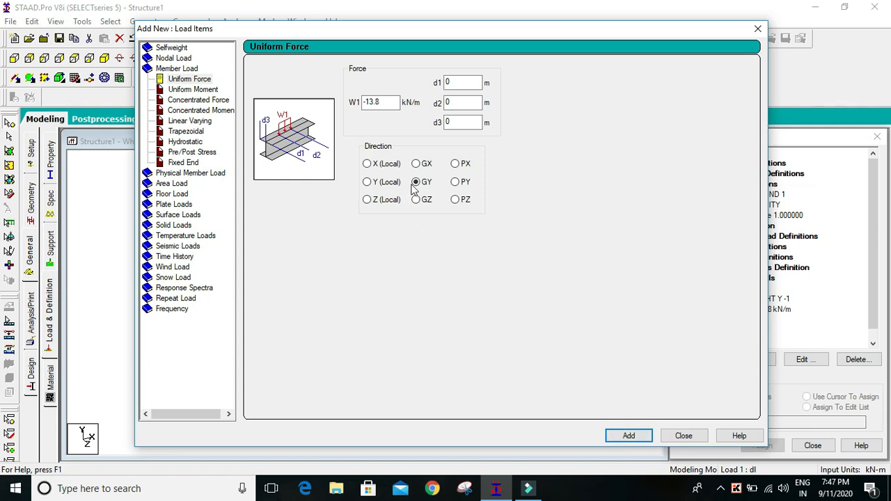
# Step: Open the Floor item of the floor load type for the dl case
pyautogui.click(183, 195)
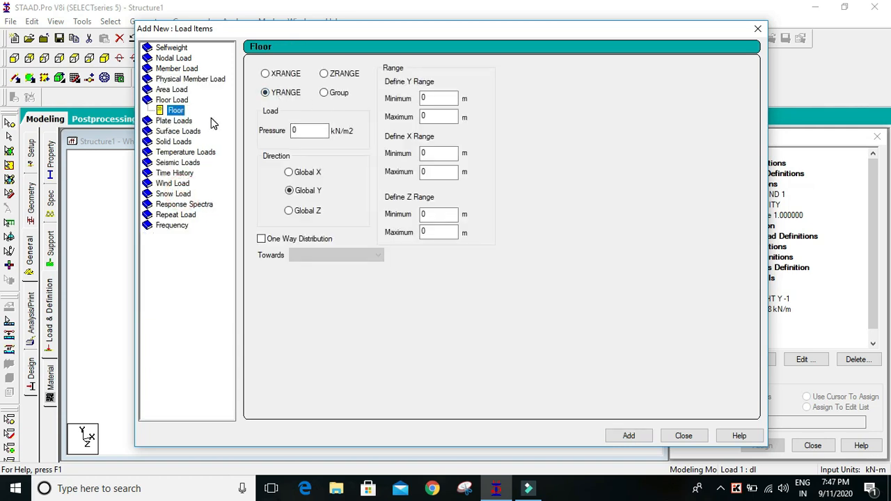
pyautogui.doubleClick(308, 130)
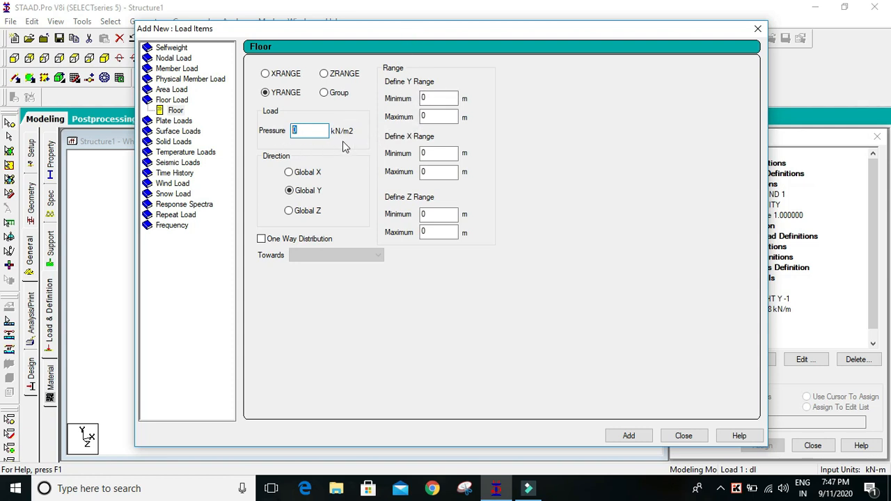
pyautogui.doubleClick(313, 131)
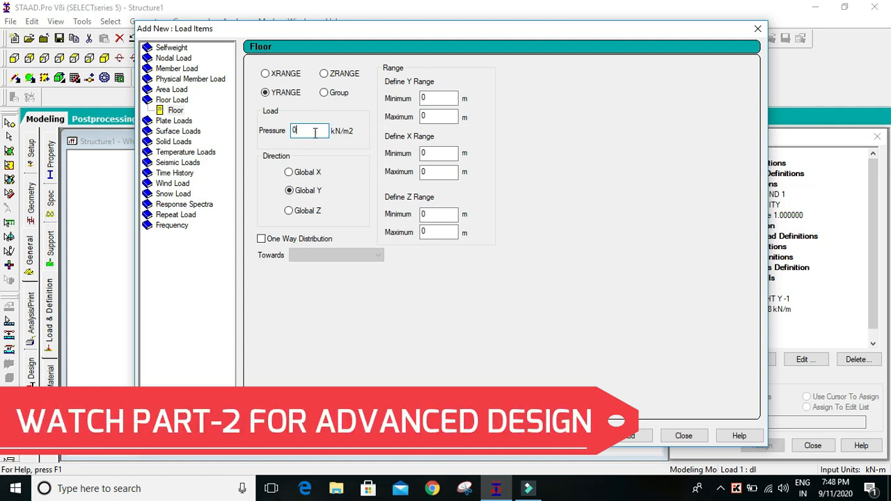
pyautogui.doubleClick(314, 133)
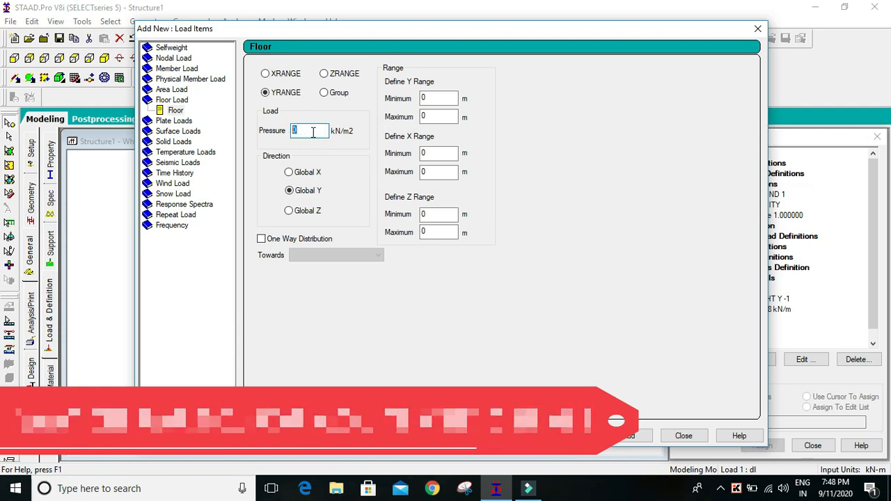
pyautogui.doubleClick(312, 131)
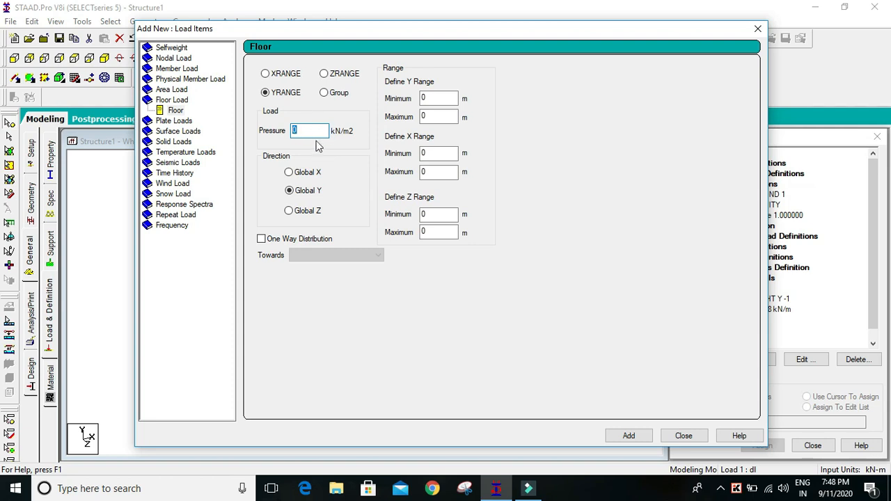
pyautogui.click(318, 133)
pyautogui.doubleClick(293, 134)
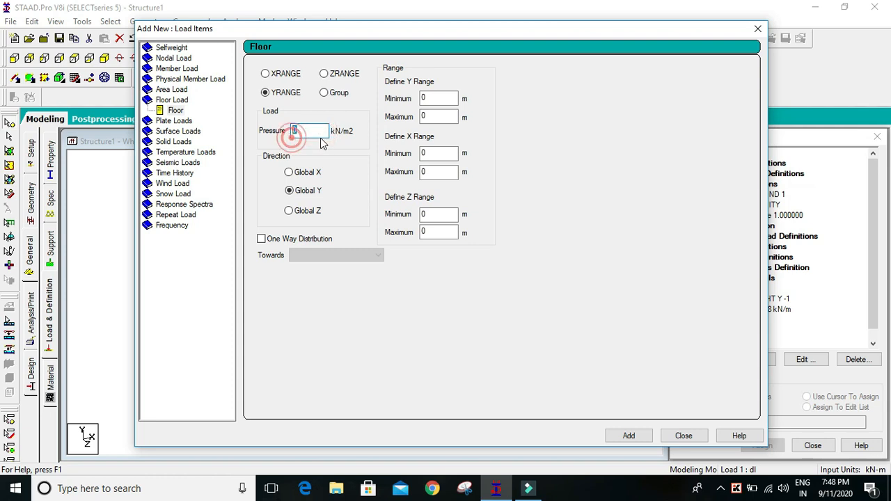
pyautogui.doubleClick(440, 117)
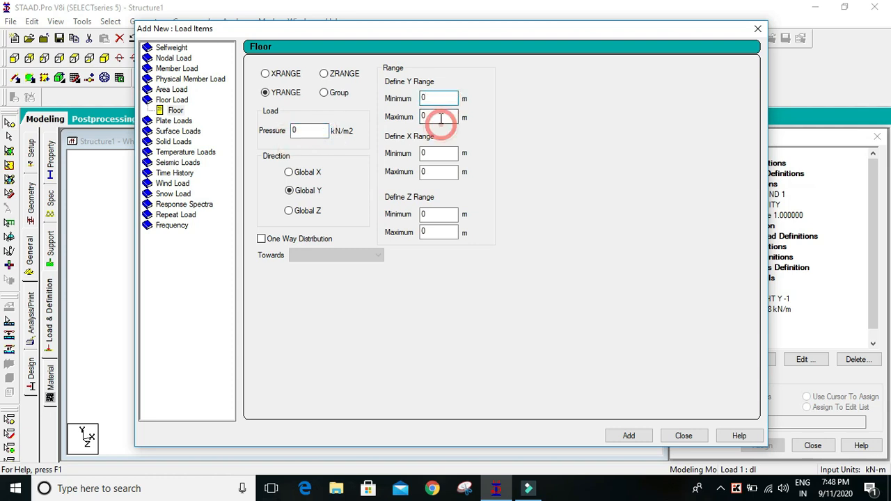
pyautogui.click(441, 154)
pyautogui.click(439, 173)
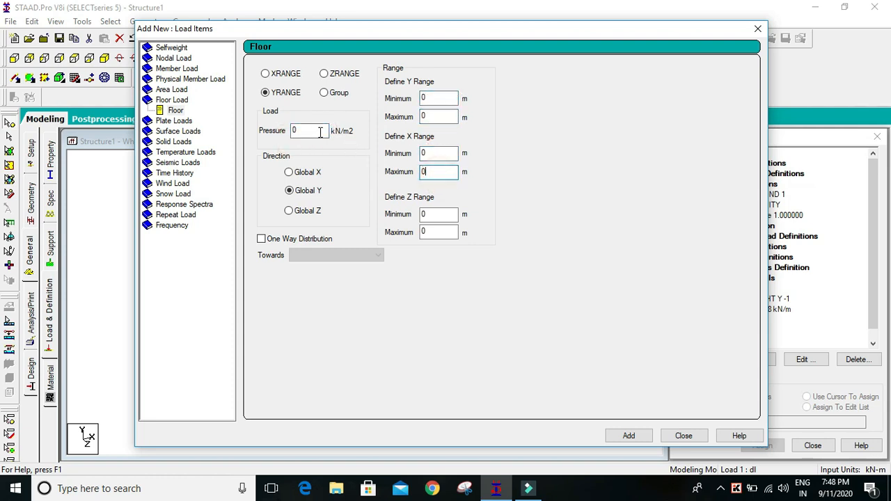
pyautogui.click(317, 131)
pyautogui.click(435, 169)
pyautogui.moveTo(483, 30)
pyautogui.mouseDown()
pyautogui.moveTo(415, 22)
pyautogui.moveTo(475, 21)
pyautogui.mouseUp()
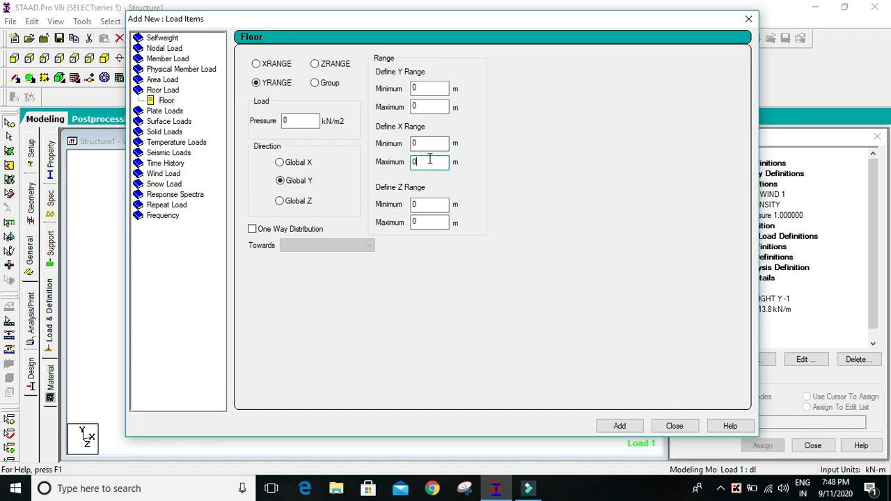
# Step: Set the floor load pressure to 4.125 kN/m2
pyautogui.doubleClick(302, 123)
pyautogui.click(295, 121)
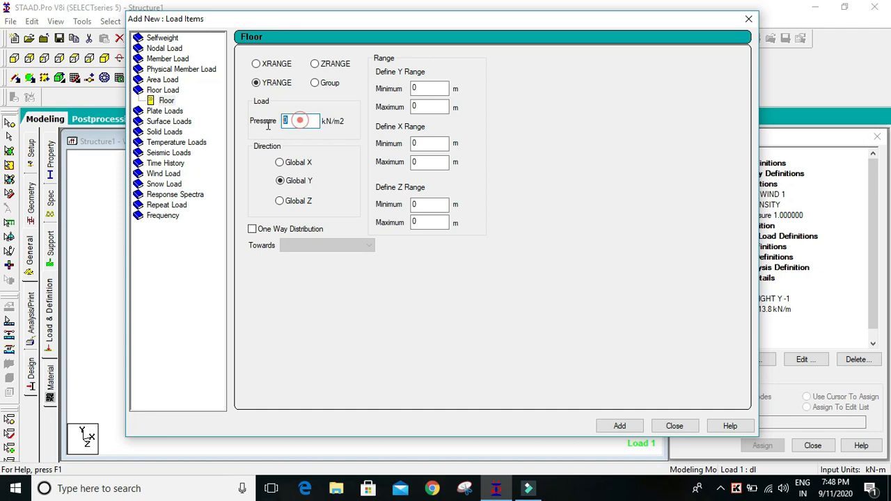
pyautogui.click(298, 121)
pyautogui.doubleClick(295, 122)
pyautogui.write('4.15')
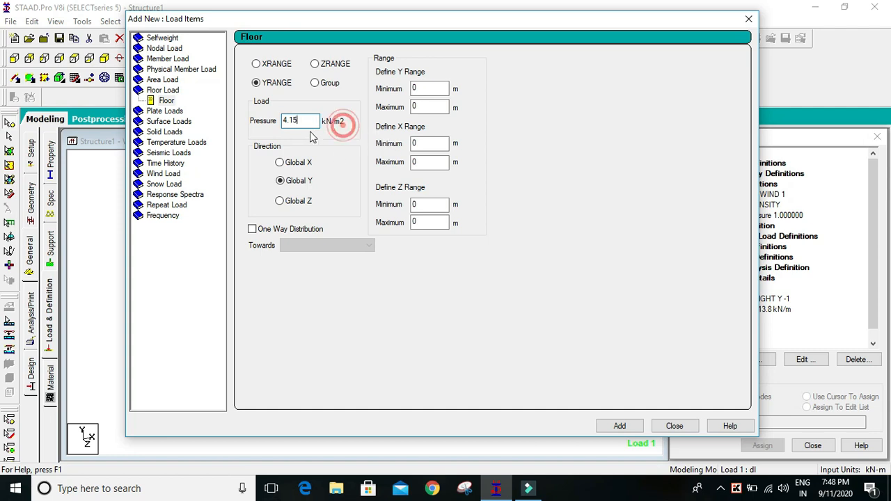
pyautogui.click(293, 119)
pyautogui.write('2')
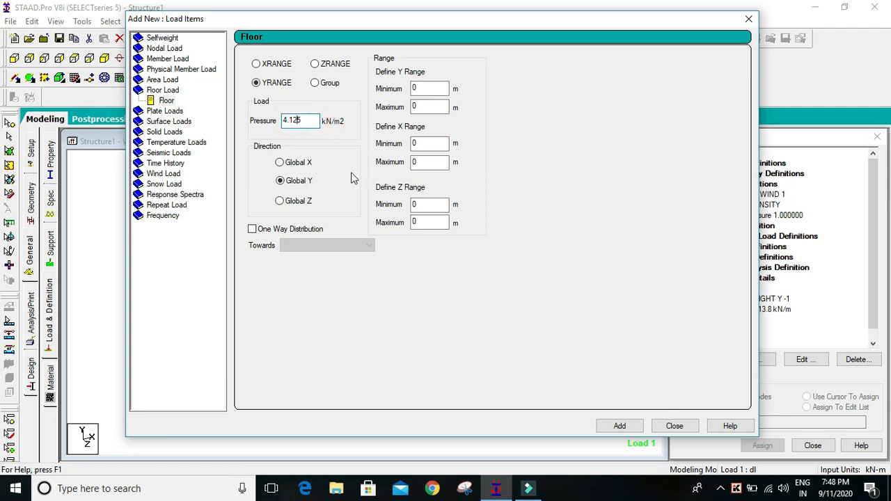
# Step: Add the YRANGE floor load in the Global Y direction to the dl case and close the load items dialog
pyautogui.click(351, 131)
pyautogui.doubleClick(433, 88)
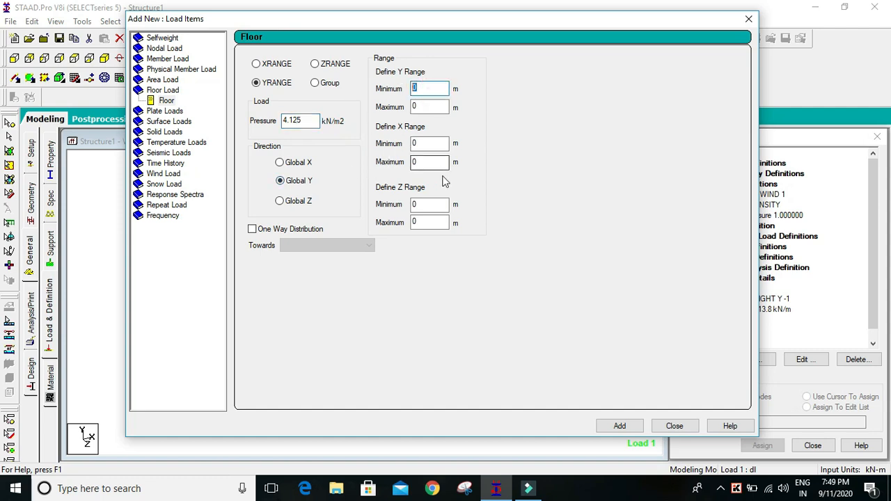
pyautogui.click(555, 111)
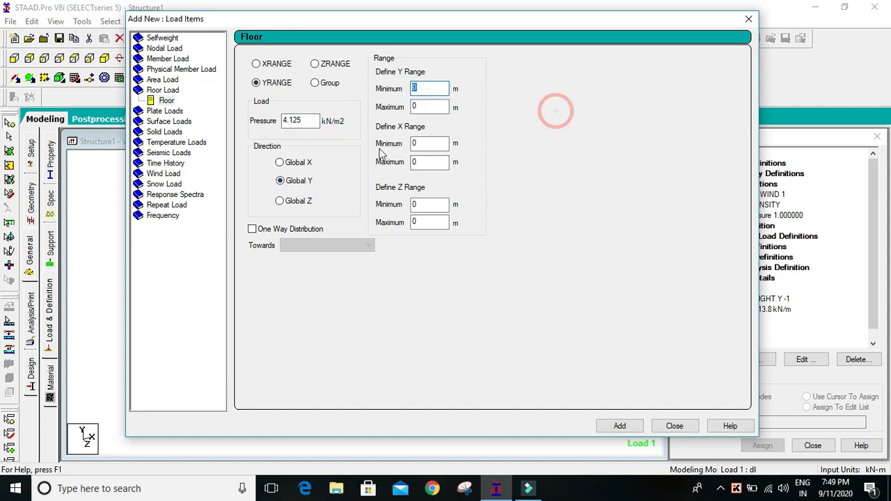
pyautogui.click(351, 104)
pyautogui.click(620, 426)
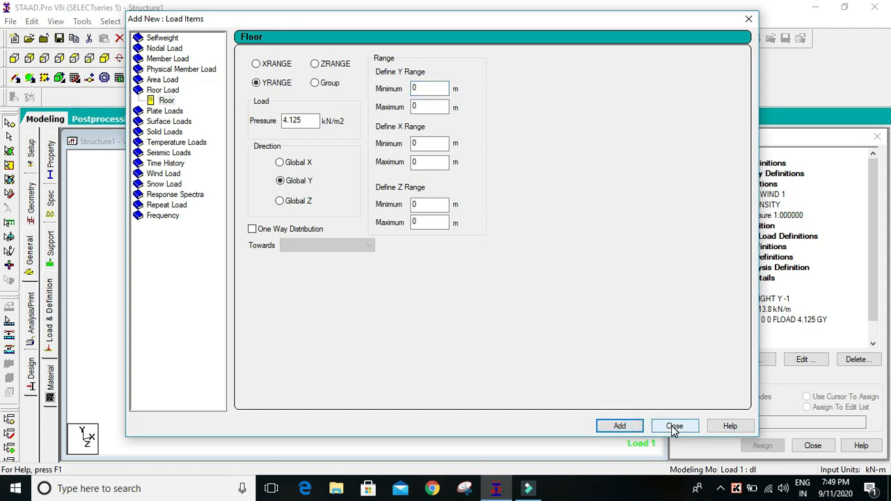
pyautogui.click(672, 426)
# Step: Assign the SELFWEIGHT Y -1 load to the whole view and confirm the assignment
pyautogui.click(758, 298)
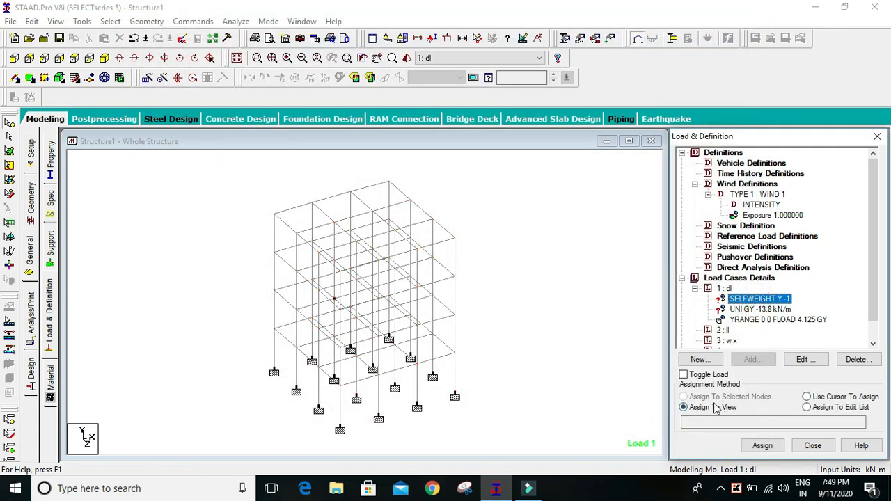
pyautogui.click(762, 446)
pyautogui.click(795, 326)
# Step: Clear the member selection in the model and choose the UNI GY -13.8 kN/m load for assignment
pyautogui.click(768, 310)
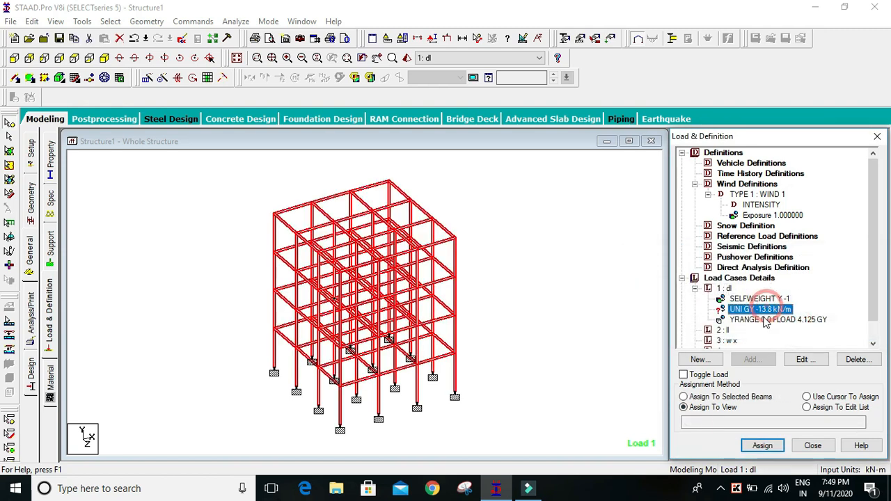
pyautogui.click(585, 205)
pyautogui.click(767, 313)
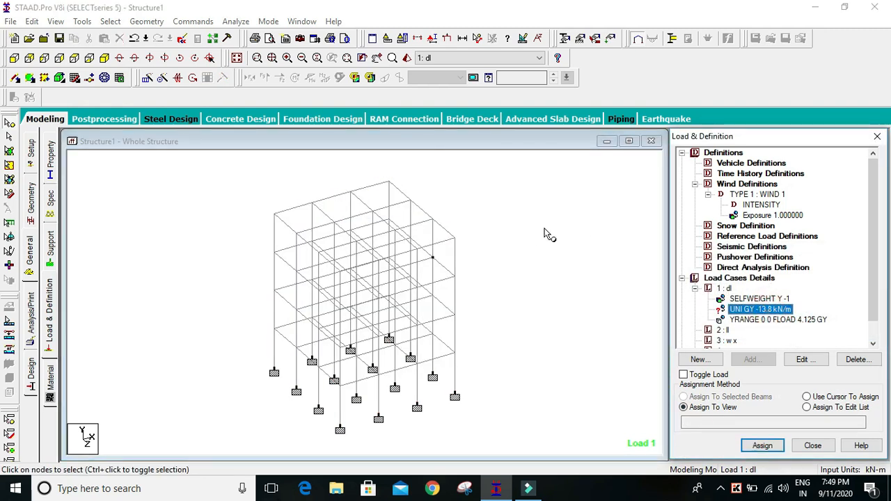
# Step: Select all horizontal beams on the four floor levels with the Beams Cursor, working from the front view
pyautogui.click(14, 58)
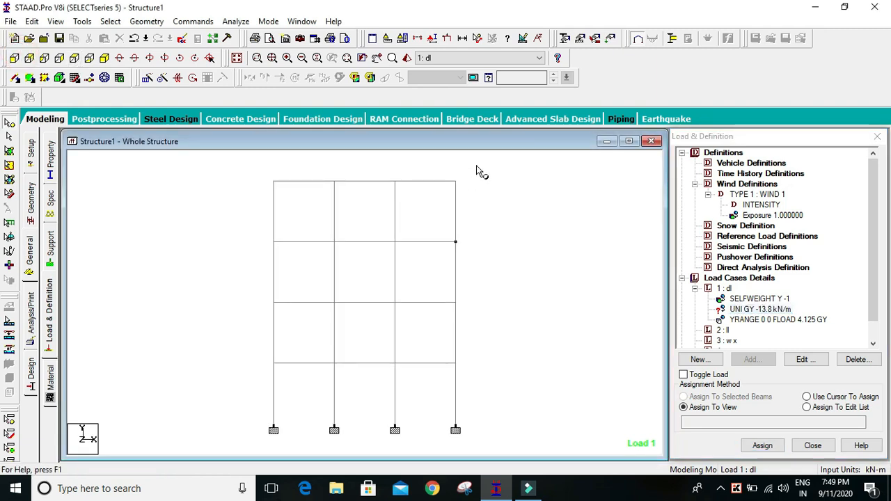
pyautogui.moveTo(478, 165); pyautogui.dragTo(262, 184)
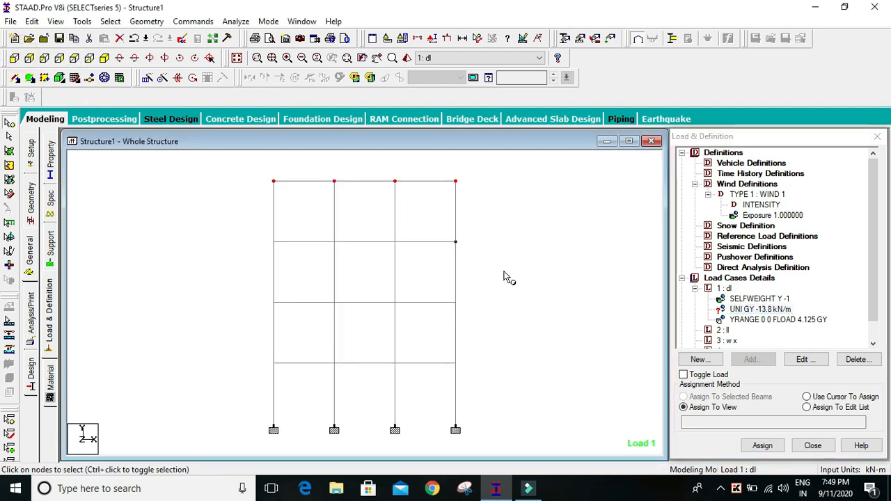
pyautogui.click(11, 138)
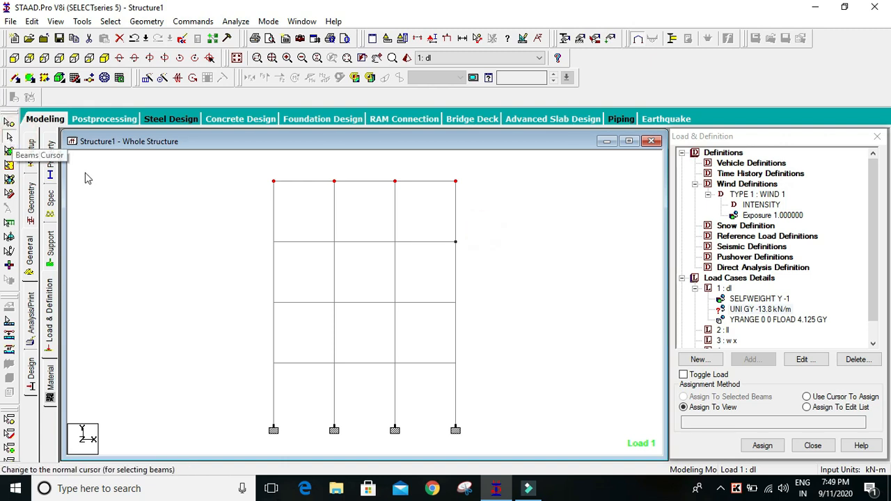
pyautogui.click(179, 200)
pyautogui.moveTo(490, 158); pyautogui.dragTo(255, 190)
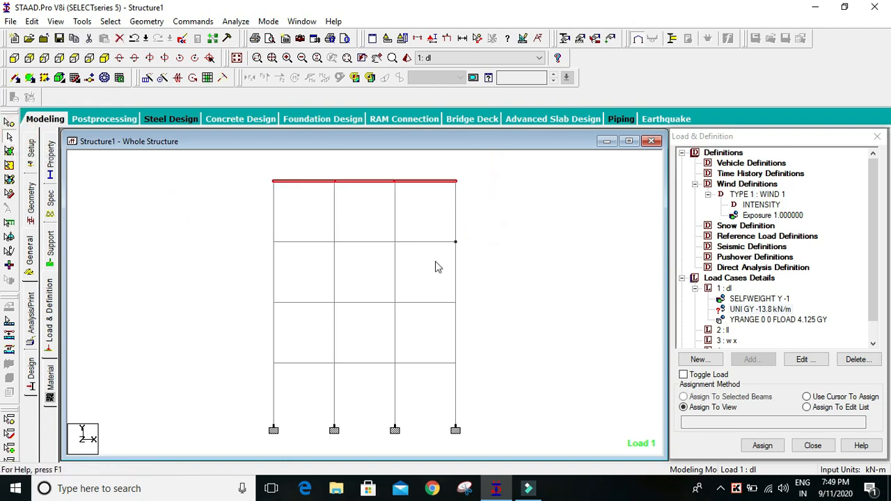
pyautogui.keyDown('ctrl'); pyautogui.moveTo(466, 236); pyautogui.dragTo(249, 245); pyautogui.keyUp('ctrl')
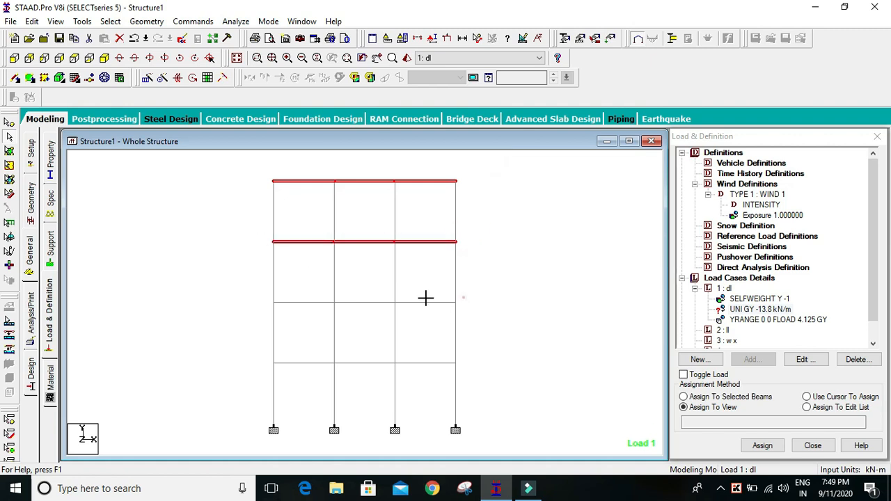
pyautogui.keyDown('ctrl'); pyautogui.moveTo(459, 297); pyautogui.dragTo(253, 304); pyautogui.keyUp('ctrl')
pyautogui.keyDown('ctrl'); pyautogui.moveTo(458, 359); pyautogui.dragTo(265, 359); pyautogui.keyUp('ctrl')
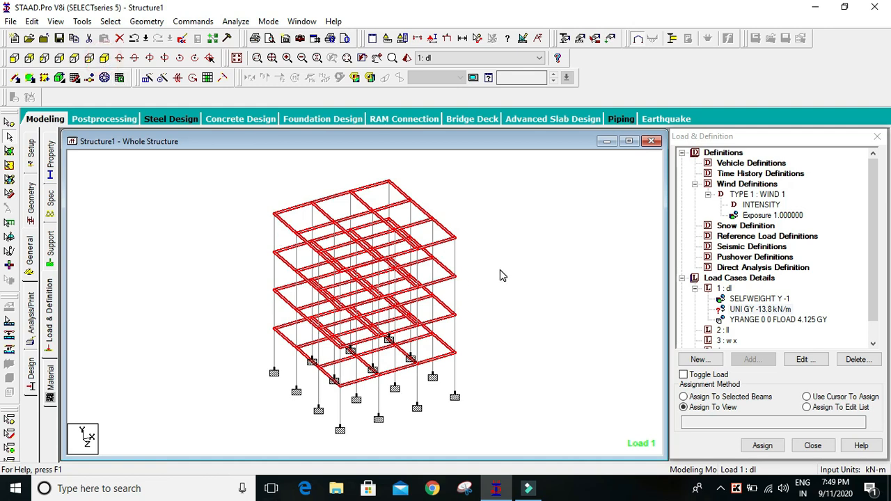
pyautogui.scroll(1, 487, 262)
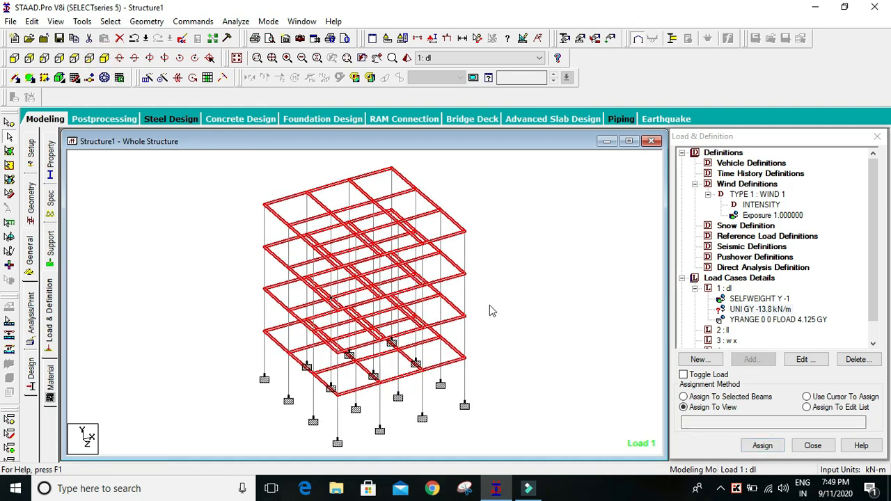
# Step: Assign the UNI GY -13.8 kN/m load to the selected beams and confirm the assignment
pyautogui.click(728, 396)
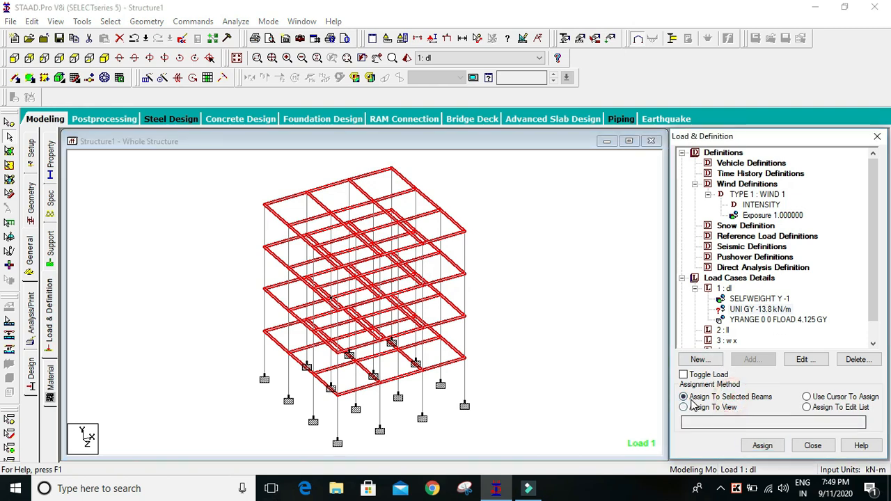
pyautogui.click(768, 447)
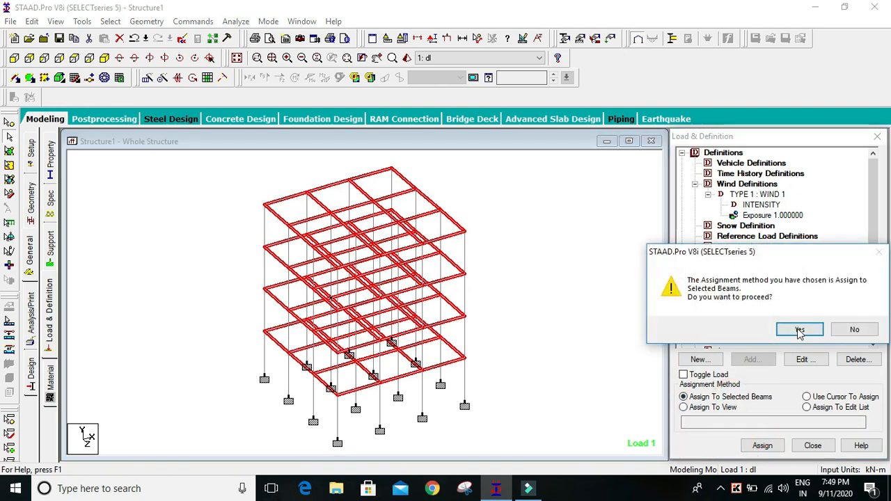
pyautogui.click(795, 325)
# Step: Examine the uniform load arrows on the beams of all floor levels, and clear the beam selection
pyautogui.scroll(-1, 487, 239)
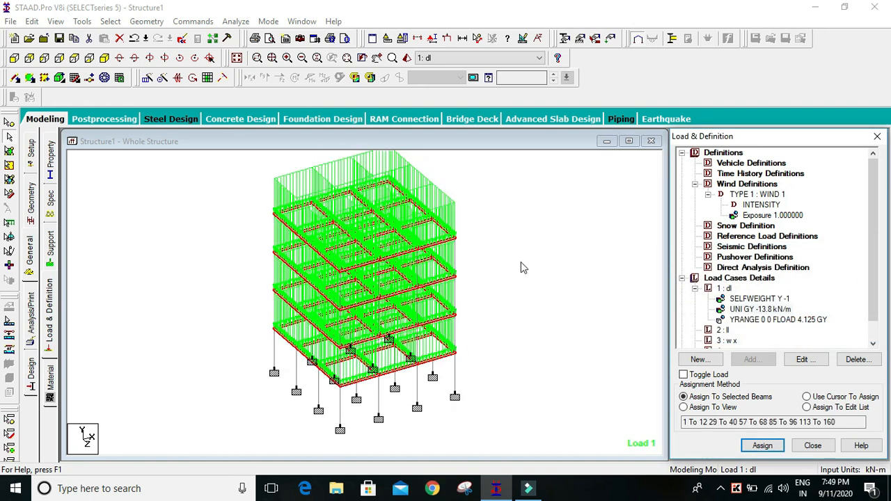
pyautogui.moveTo(520, 262); pyautogui.dragTo(491, 272, button='middle')
pyautogui.scroll(2, 475, 280)
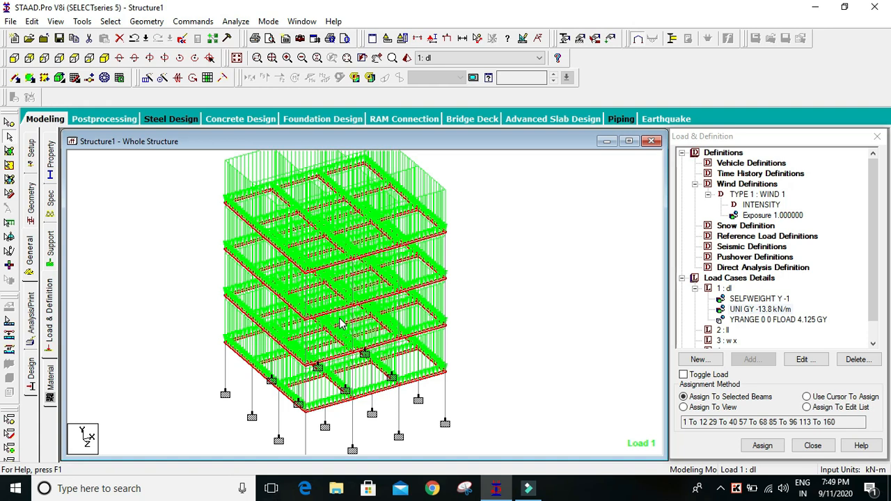
pyautogui.scroll(2, 346, 327)
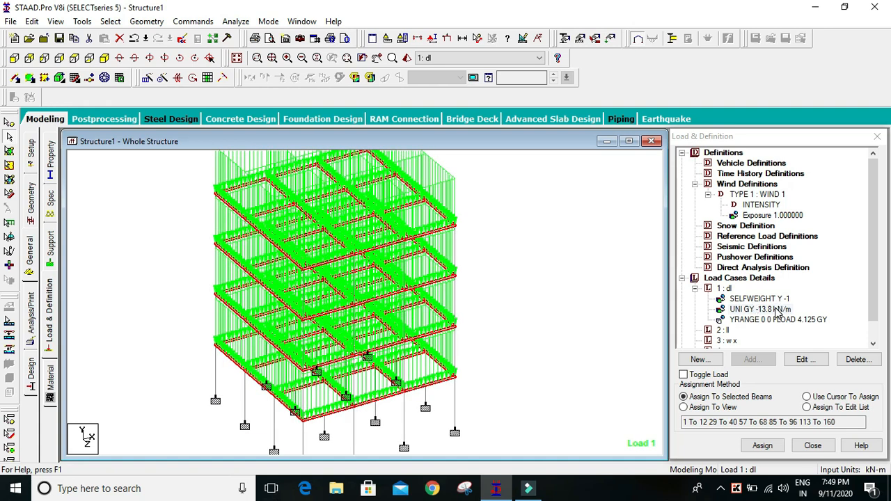
pyautogui.scroll(-2, 341, 327)
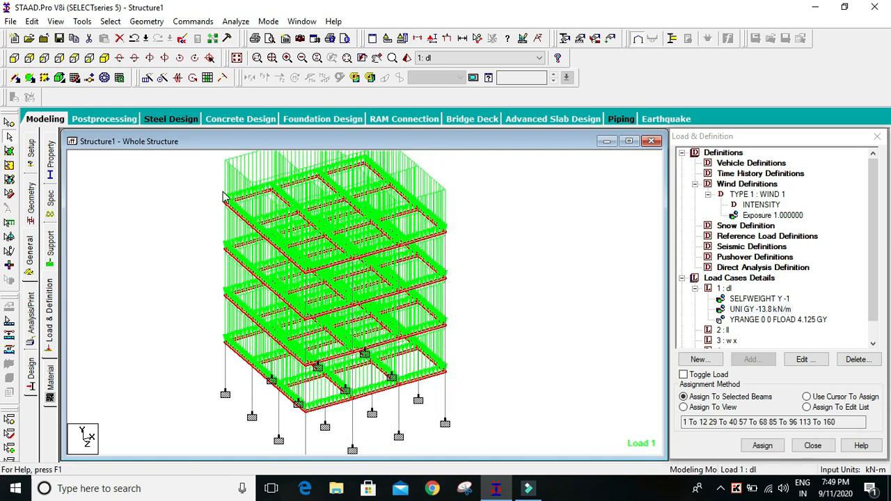
pyautogui.scroll(-2, 404, 219)
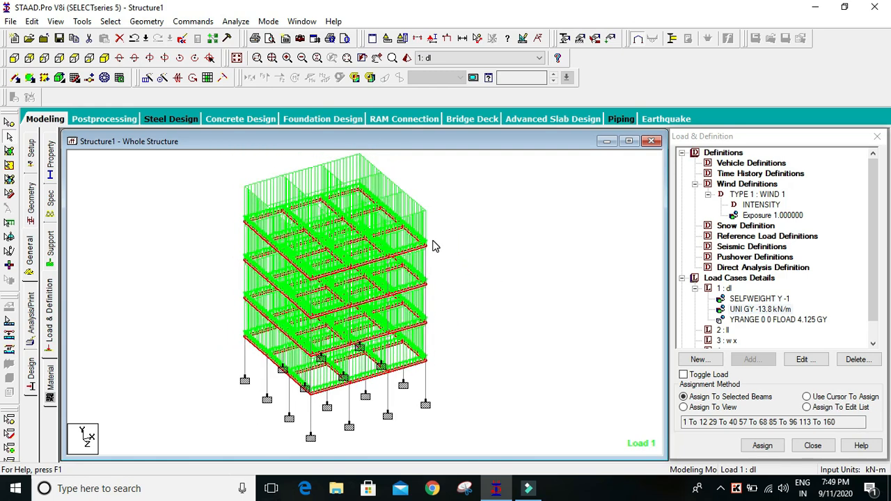
pyautogui.scroll(1, 445, 244)
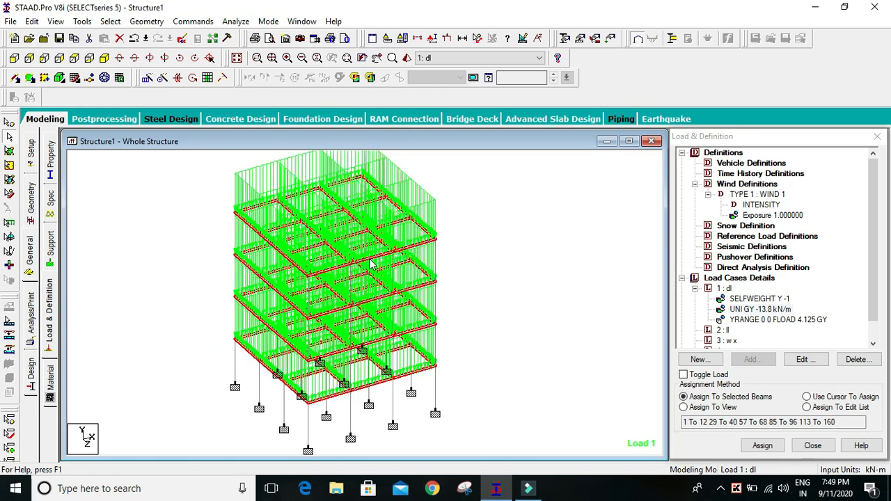
pyautogui.scroll(-1, 432, 206)
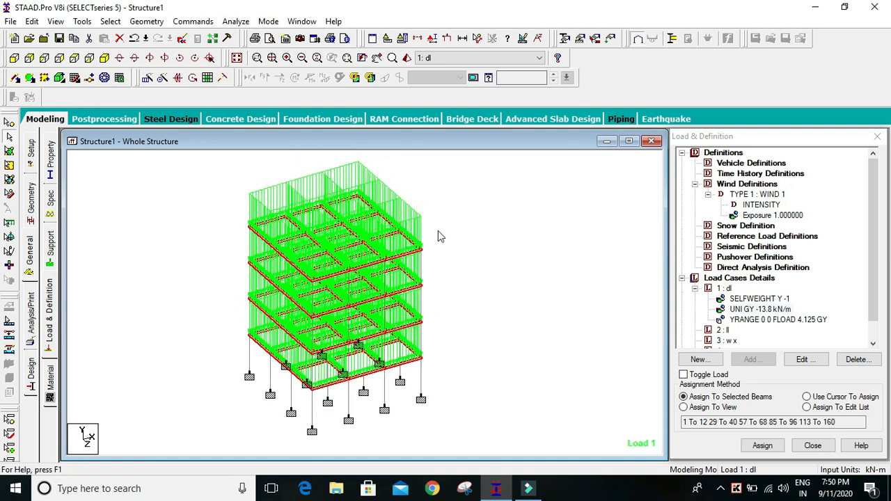
pyautogui.click(507, 243)
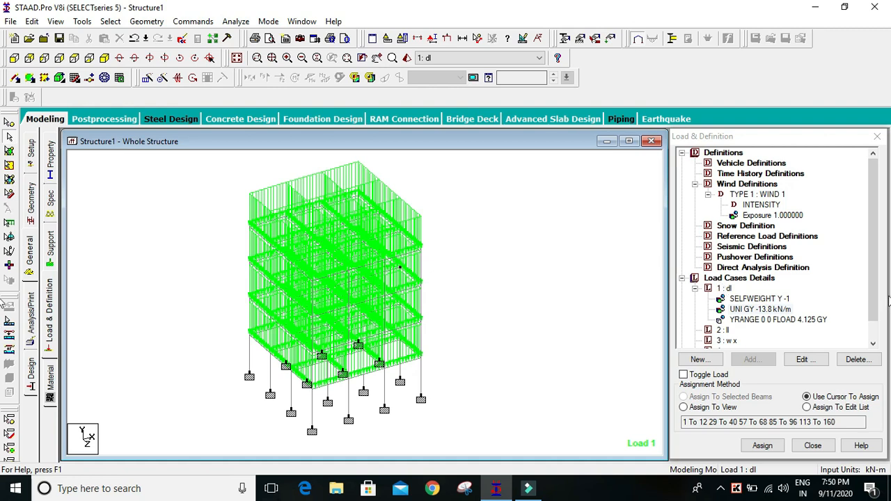
# Step: Set the Y range of the dead load case's floor load to minimum 3 m and maximum 12 m
pyautogui.moveTo(873, 269); pyautogui.dragTo(873, 300)
pyautogui.click(749, 299)
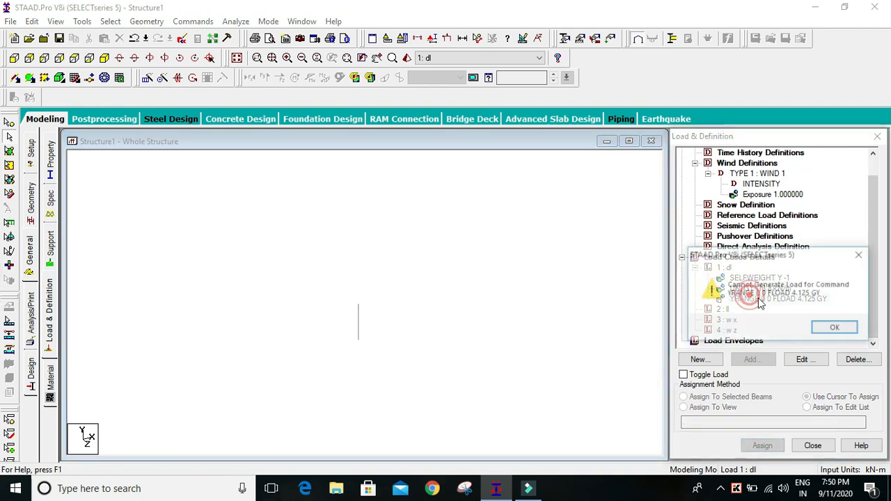
pyautogui.click(835, 327)
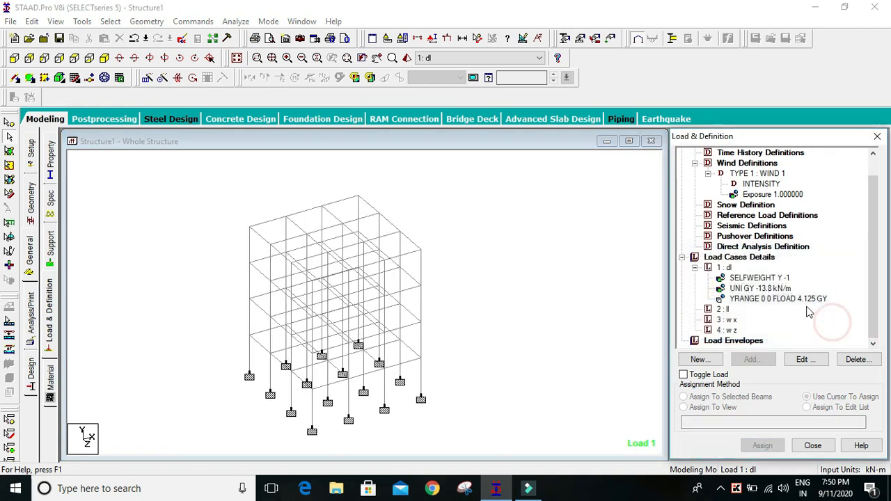
pyautogui.click(783, 299)
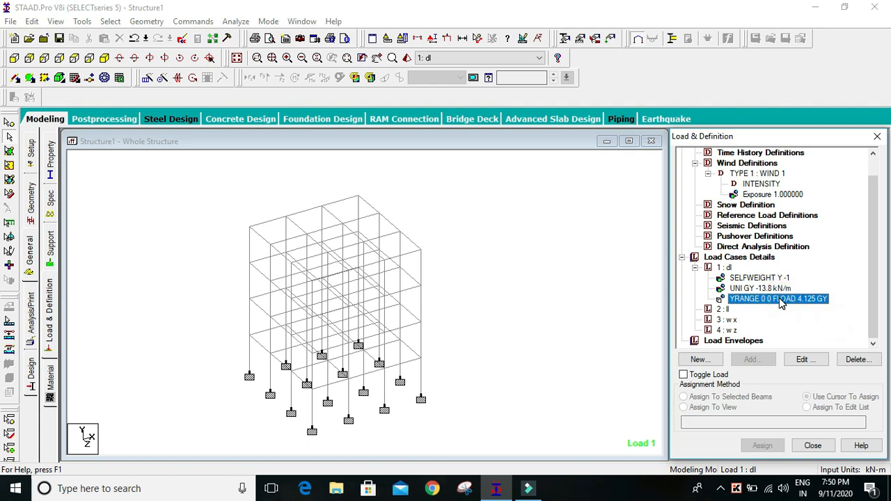
pyautogui.doubleClick(781, 301)
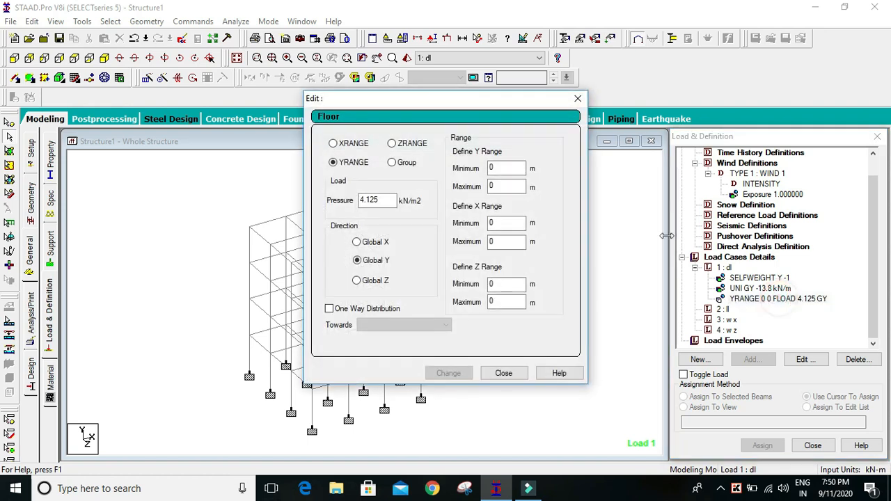
pyautogui.doubleClick(499, 168)
pyautogui.moveTo(511, 167); pyautogui.dragTo(442, 170)
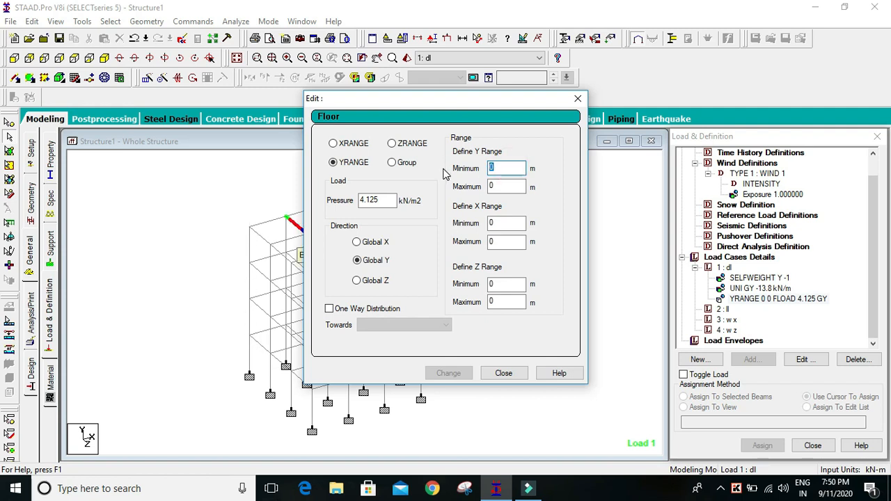
pyautogui.write('3')
pyautogui.doubleClick(507, 185)
pyautogui.write('12')
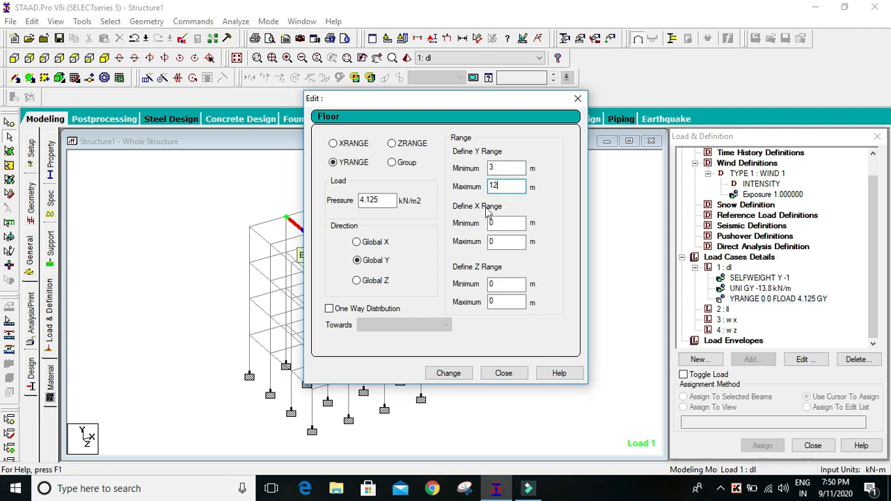
pyautogui.click(454, 375)
pyautogui.click(497, 374)
pyautogui.click(497, 264)
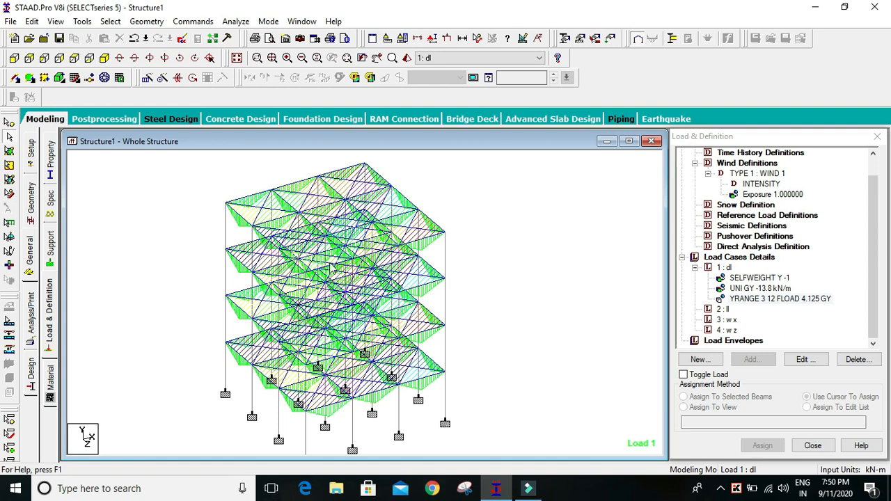
# Step: Change the dead load case's floor load pressure to -4.125 kN/m2 and inspect the load distribution on all floors
pyautogui.doubleClick(827, 301)
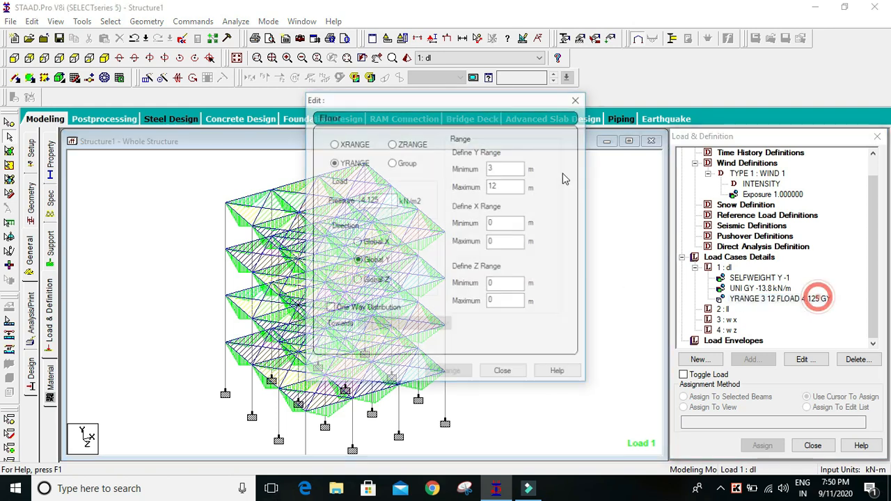
pyautogui.click(361, 200)
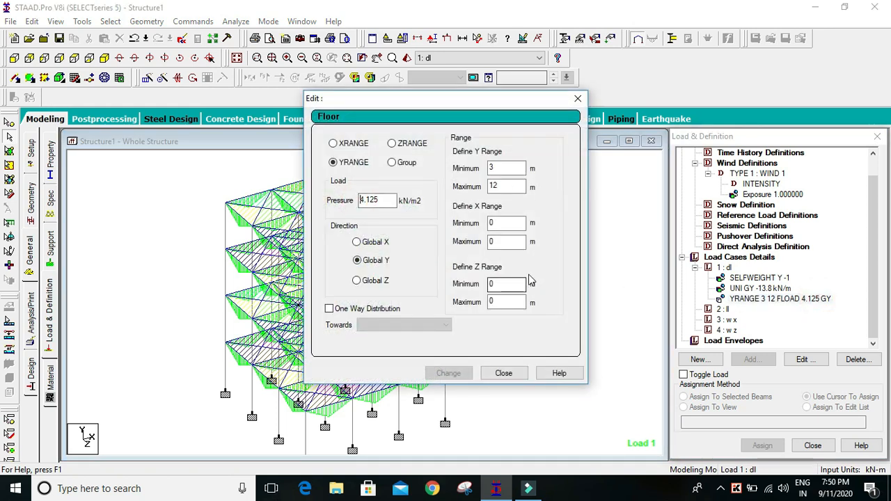
pyautogui.write('-')
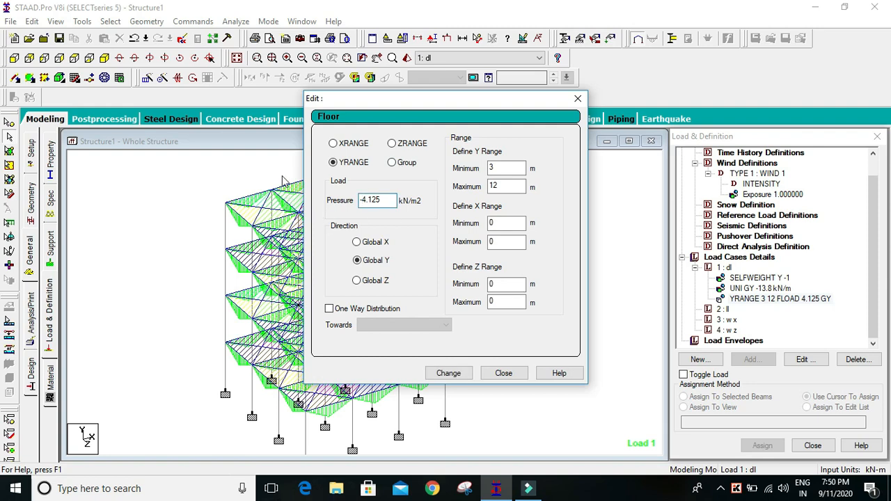
pyautogui.click(448, 373)
pyautogui.click(503, 375)
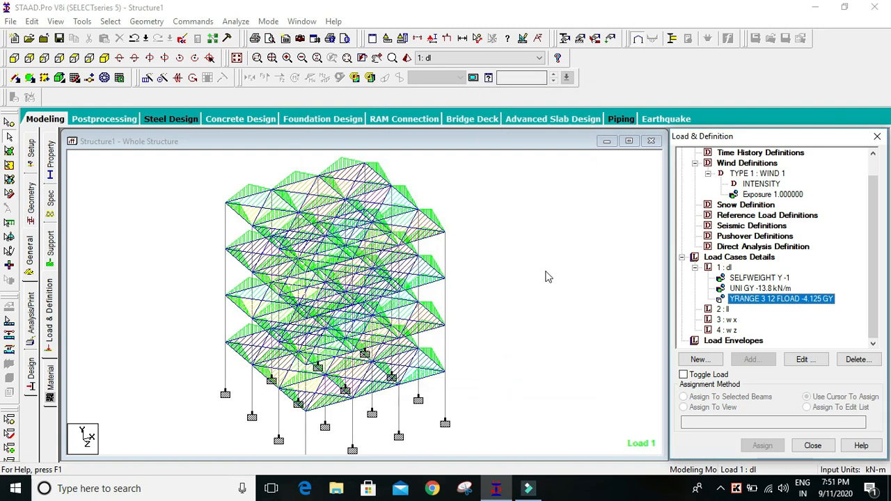
pyautogui.scroll(4, 224, 195)
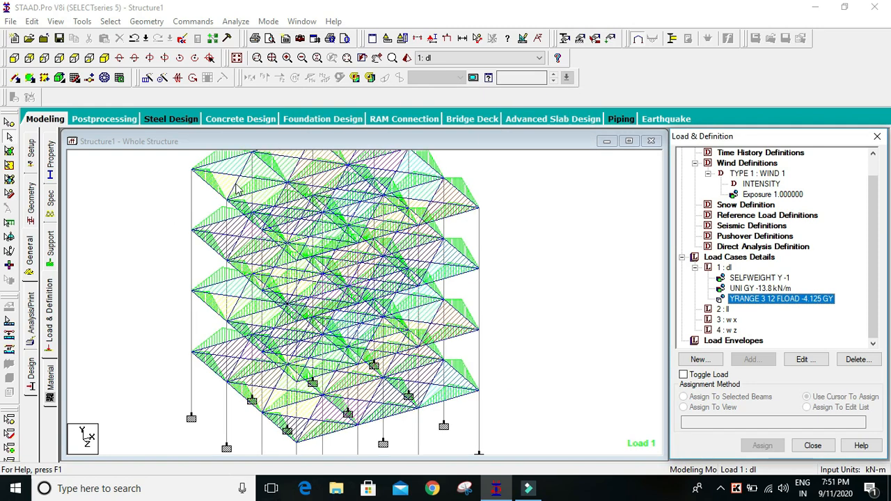
pyautogui.scroll(1, 233, 191)
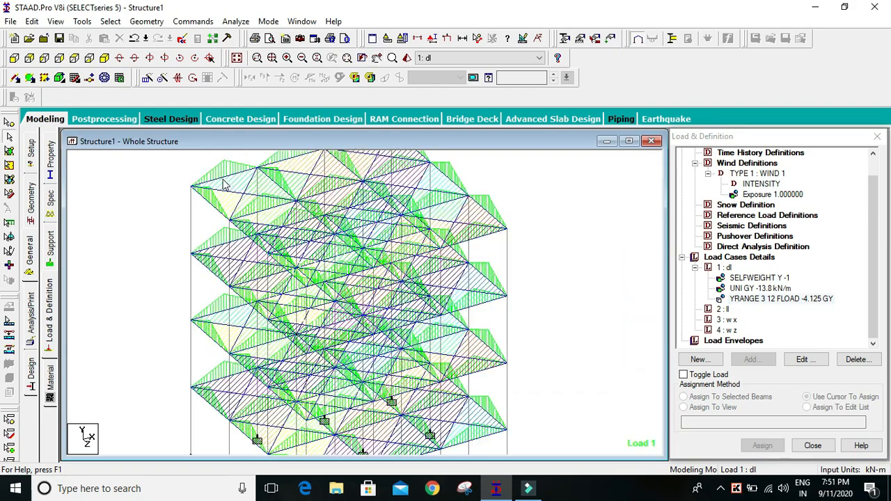
pyautogui.scroll(1, 219, 181)
pyautogui.scroll(-4, 253, 258)
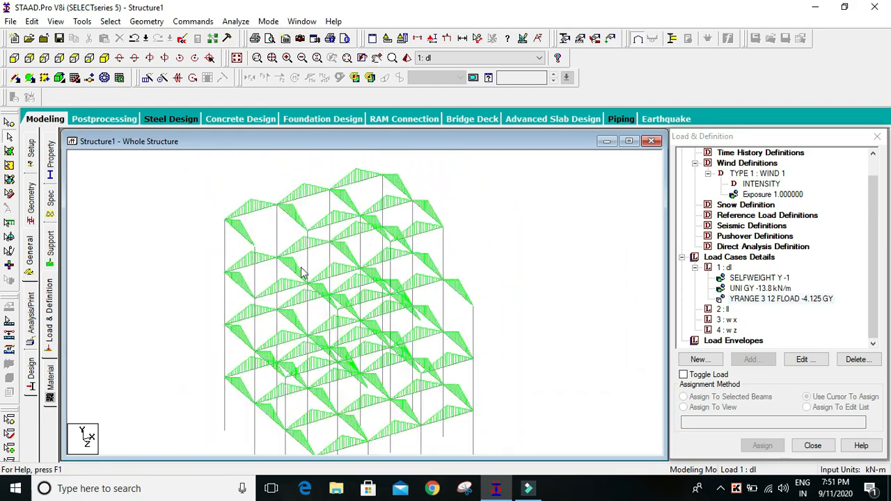
pyautogui.scroll(-3, 323, 256)
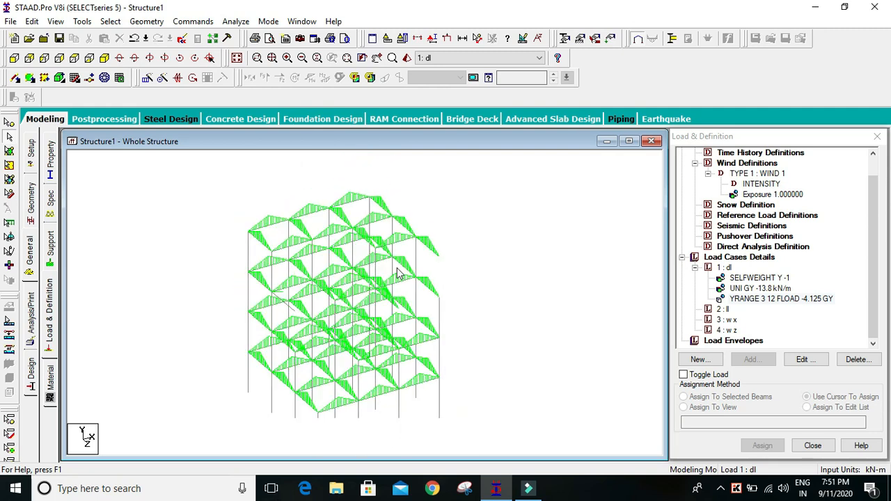
# Step: Start a new Y-range floor load in the live load case (ll) with a pressure of -2 kN/m2 in Global Y
pyautogui.click(723, 309)
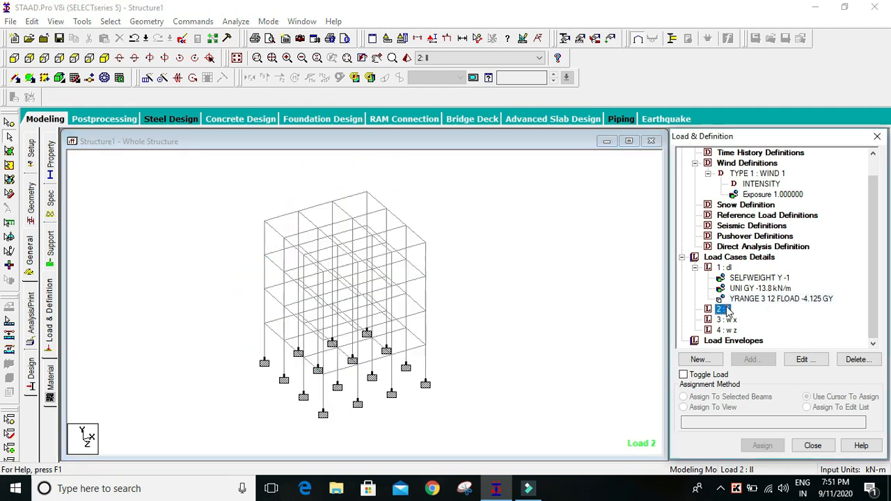
pyautogui.click(751, 359)
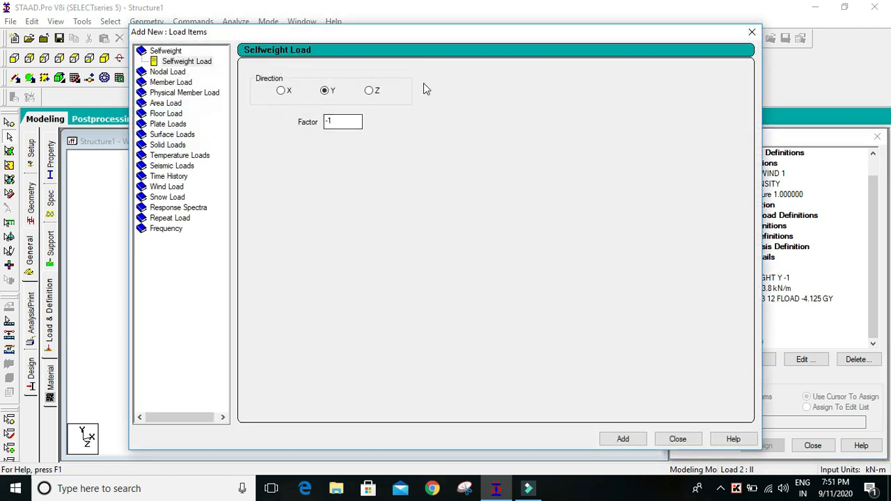
pyautogui.click(171, 114)
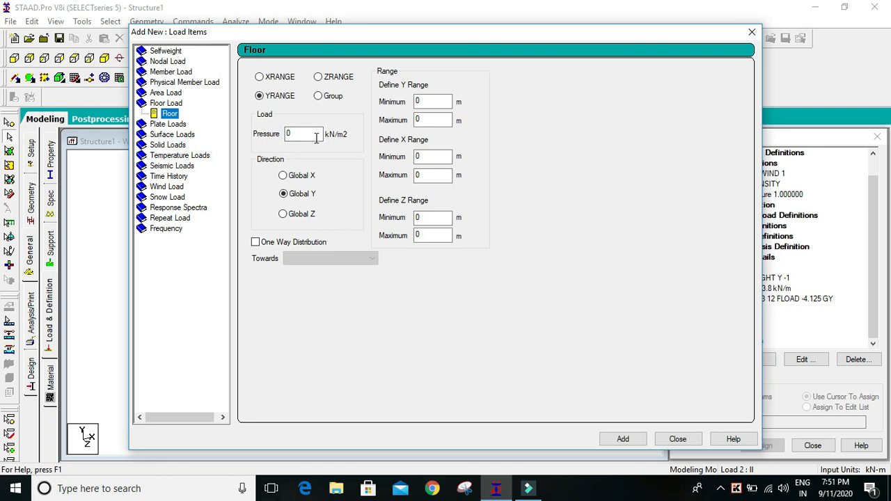
pyautogui.doubleClick(313, 136)
pyautogui.doubleClick(307, 132)
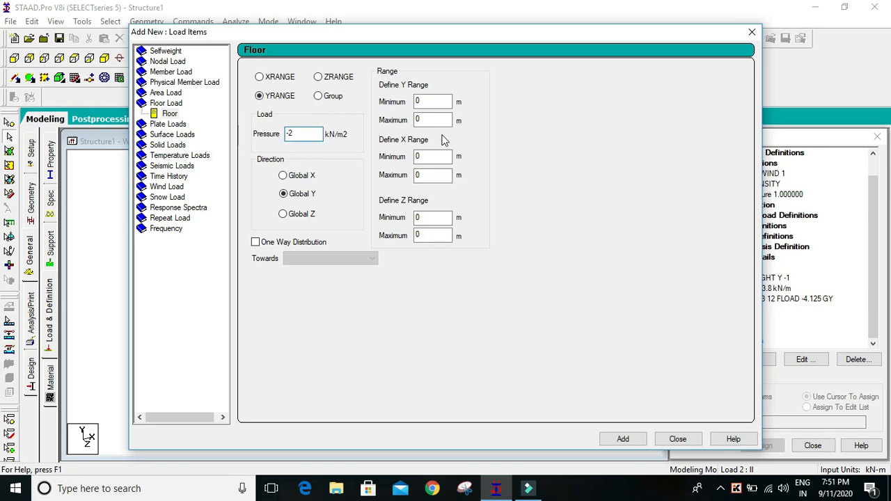
pyautogui.click(294, 134)
pyautogui.moveTo(351, 32); pyautogui.dragTo(326, 30)
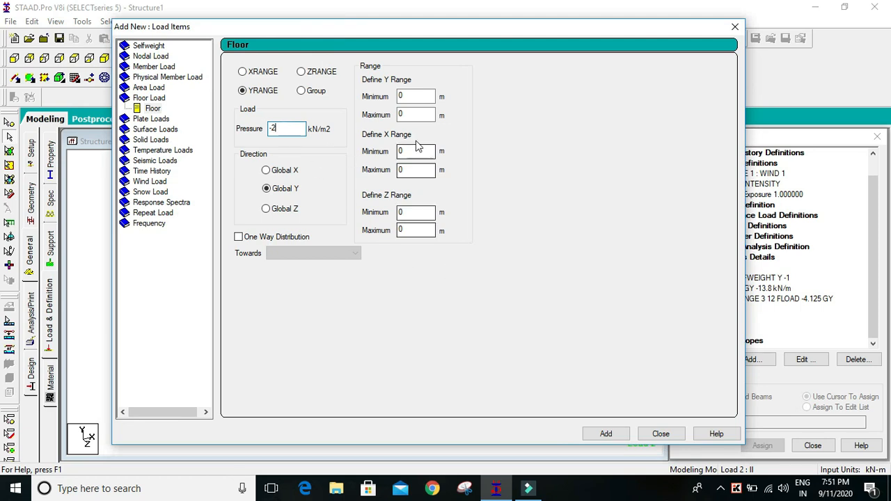
# Step: Accept the auto-save of the file and move the load dialog aside to uncover the model
pyautogui.click(417, 96)
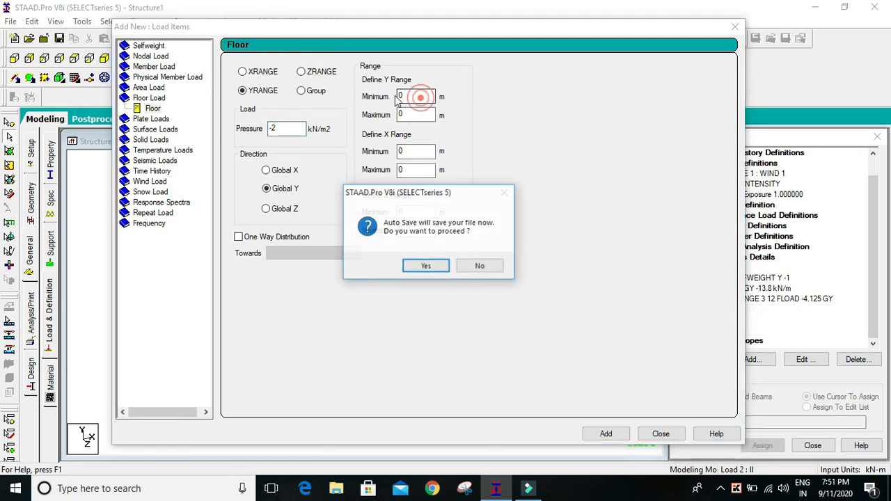
pyautogui.click(439, 266)
pyautogui.click(370, 259)
pyautogui.moveTo(411, 28); pyautogui.dragTo(672, 29)
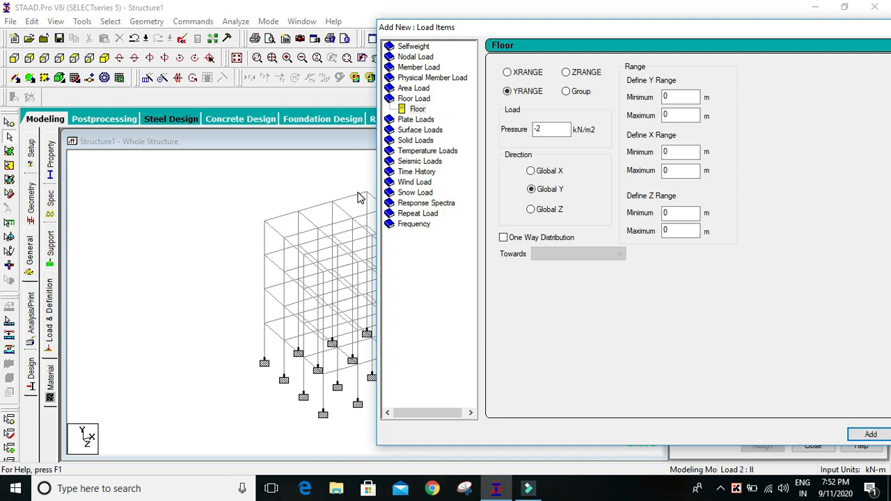
pyautogui.click(316, 233)
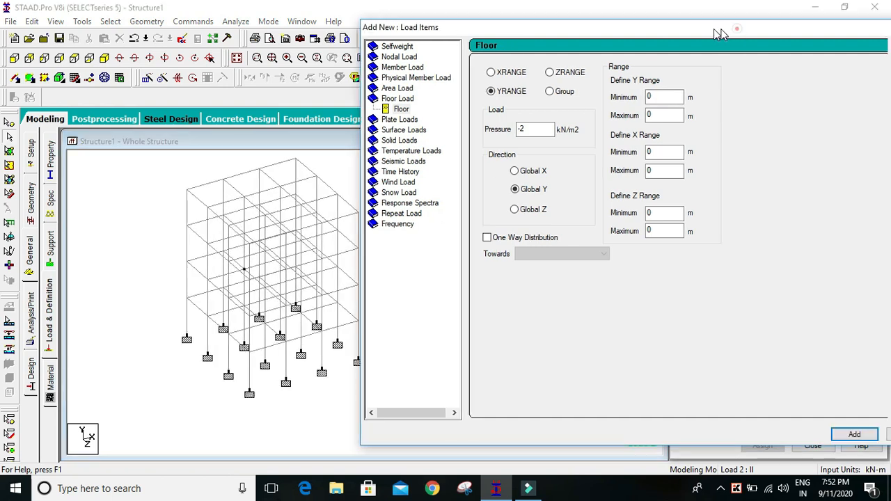
pyautogui.moveTo(735, 26); pyautogui.dragTo(652, 19)
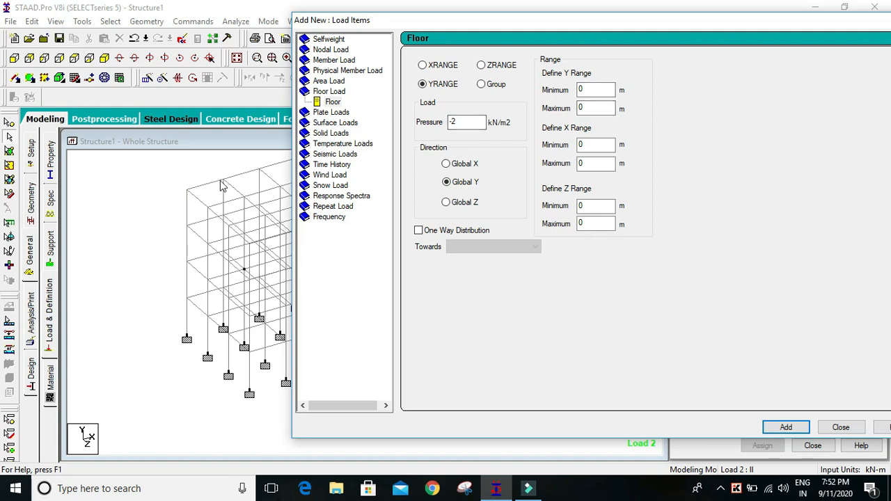
# Step: Add a -2 kN/m2 Global Y floor load with a Y range from 3 m to 9 m to load case 2
pyautogui.click(466, 122)
pyautogui.doubleClick(603, 88)
pyautogui.write('3')
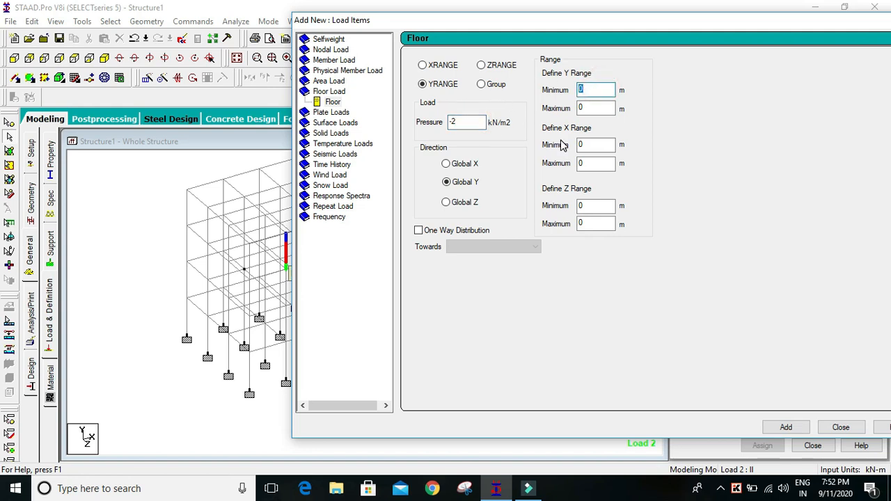
pyautogui.click(605, 102)
pyautogui.doubleClick(596, 106)
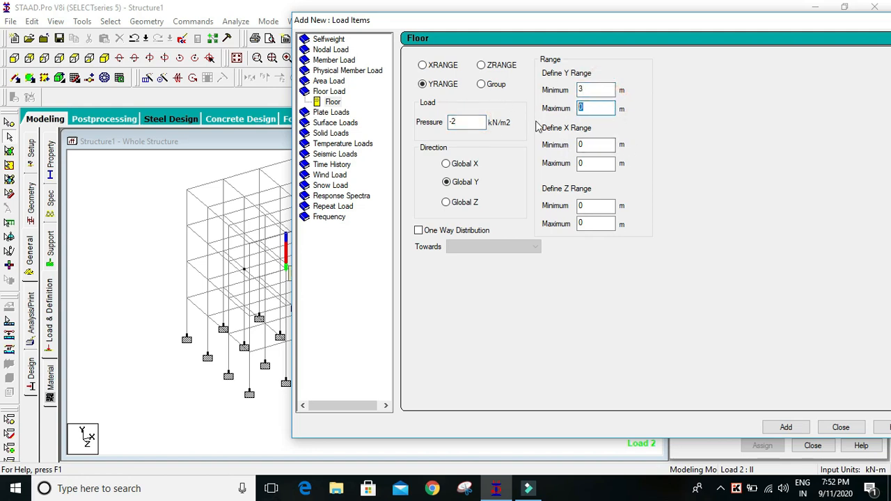
pyautogui.write('9')
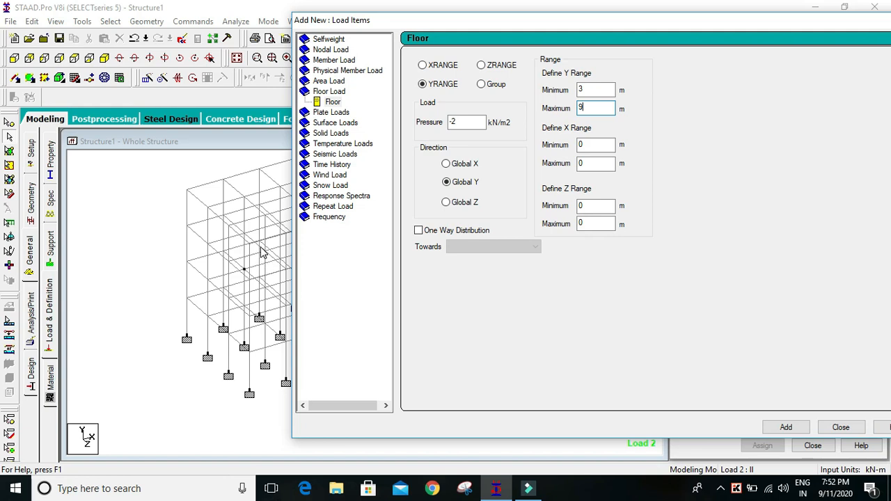
pyautogui.moveTo(272, 256); pyautogui.dragTo(226, 248, button='middle')
pyautogui.scroll(4, 219, 239)
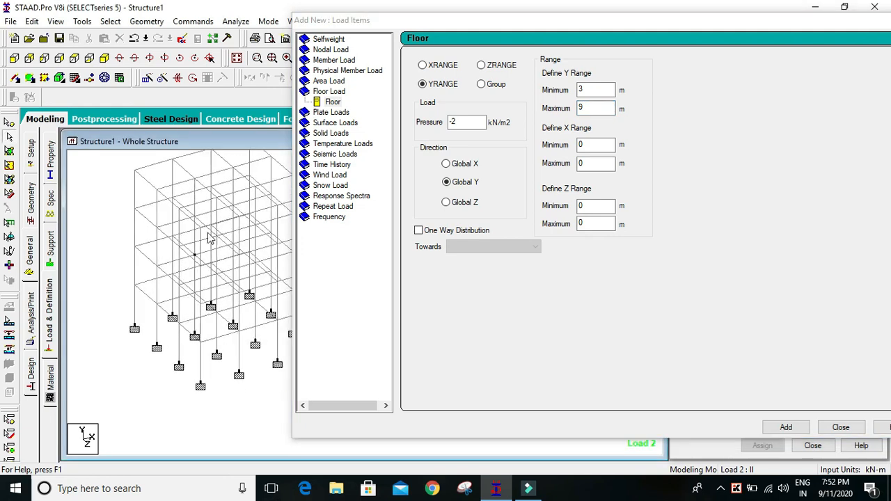
pyautogui.scroll(3, 210, 238)
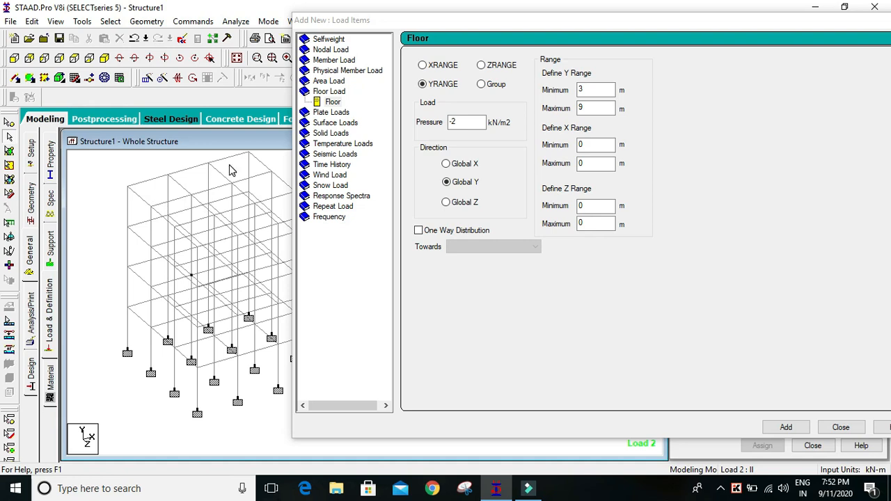
pyautogui.moveTo(649, 21); pyautogui.dragTo(517, 26)
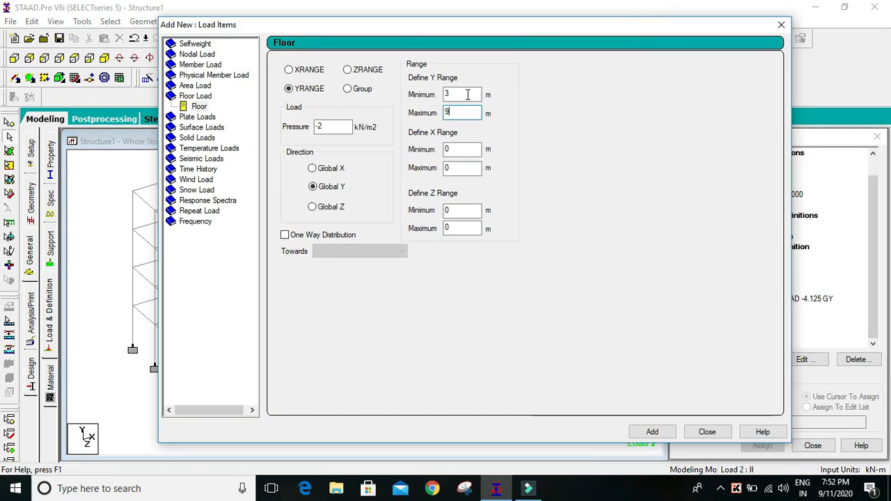
pyautogui.click(467, 115)
pyautogui.click(652, 432)
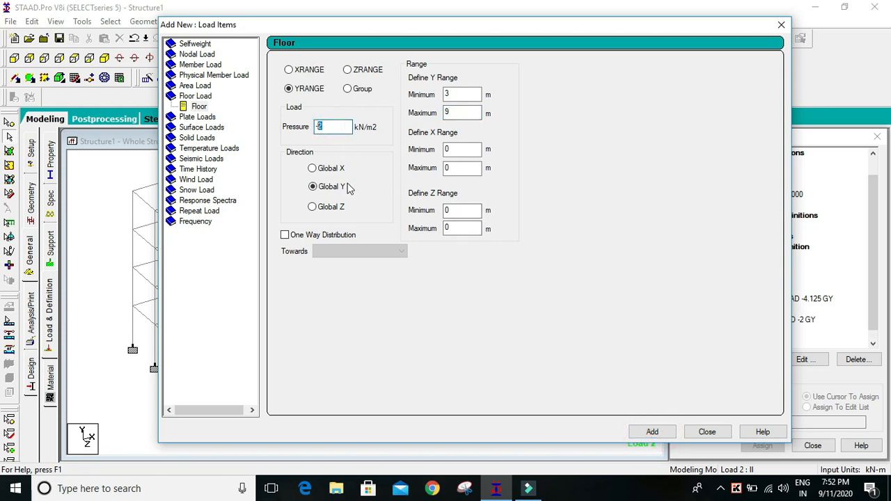
# Step: Set the floor load's pressure to --1 and its Y range from 9 m to 12 m, and try to add it
pyautogui.click(453, 93)
pyautogui.moveTo(279, 26); pyautogui.dragTo(313, 24)
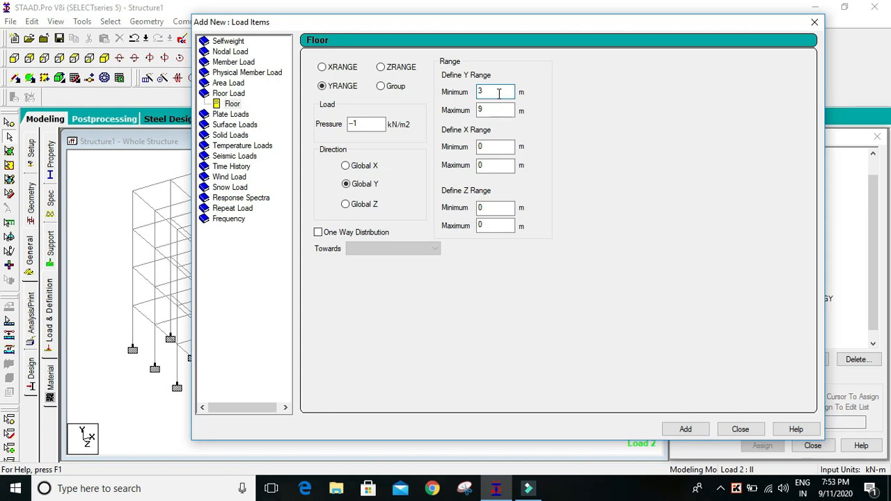
pyautogui.moveTo(491, 94); pyautogui.dragTo(477, 98)
pyautogui.write('9')
pyautogui.press('Tab')
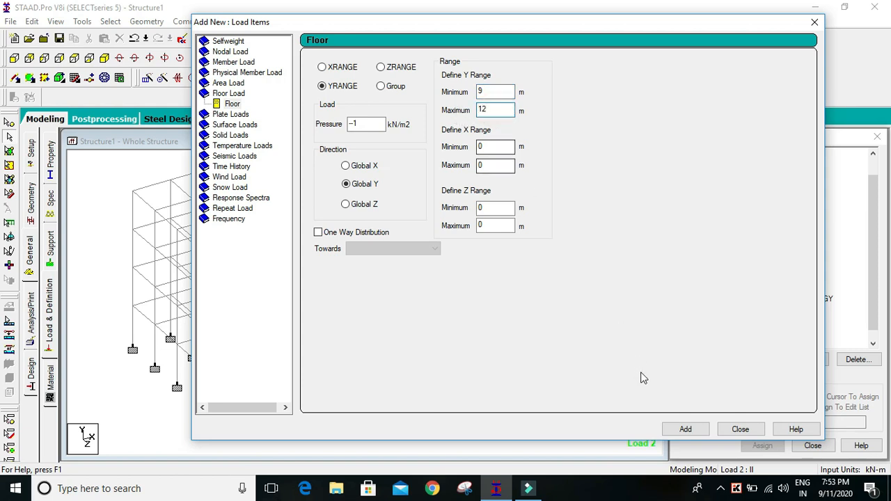
pyautogui.click(686, 429)
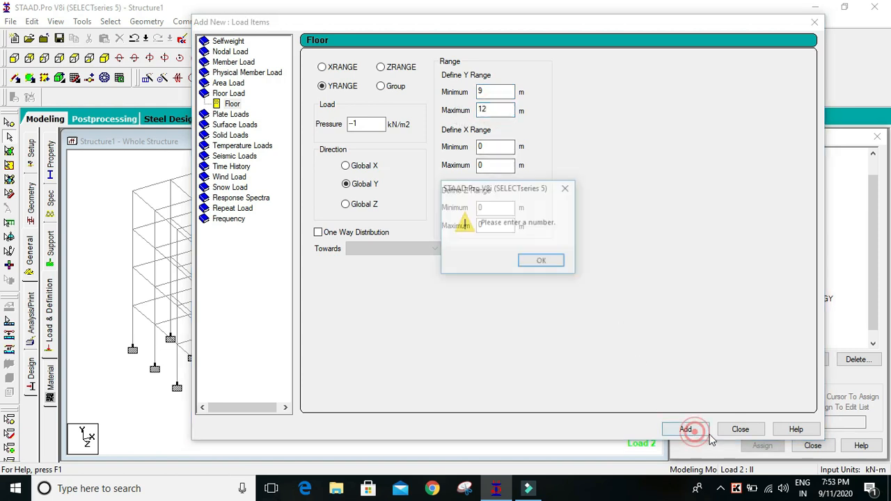
# Step: Correct the pressure to -1 kN/m2, add the floor load to load case 2 and close the dialog
pyautogui.click(561, 262)
pyautogui.click(369, 126)
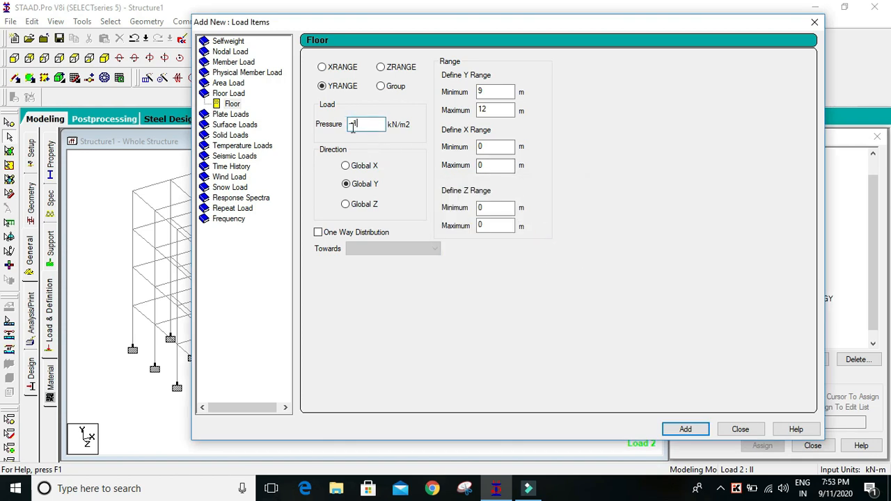
pyautogui.click(352, 124)
pyautogui.press('BackSpace')
pyautogui.write('-')
pyautogui.click(705, 427)
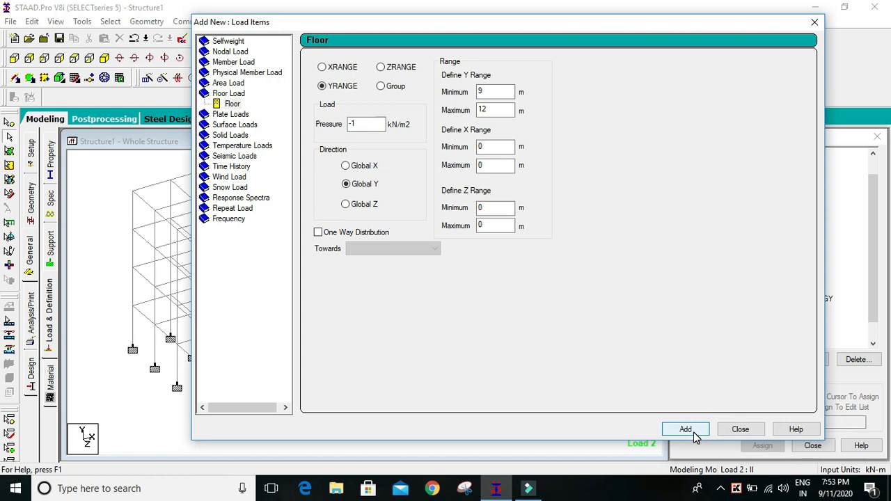
pyautogui.click(740, 429)
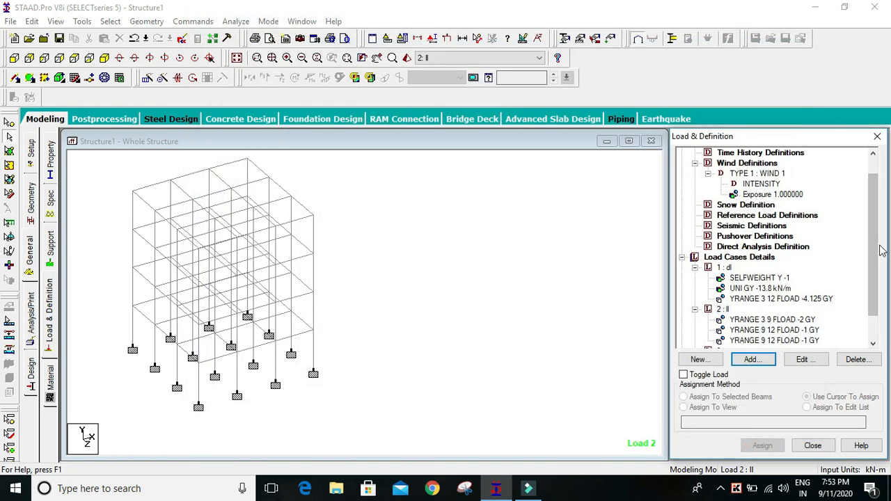
# Step: Delete the duplicate -1 kN/m2 floor load from load case 2
pyautogui.moveTo(872, 244); pyautogui.dragTo(874, 284)
pyautogui.click(805, 299)
pyautogui.click(806, 309)
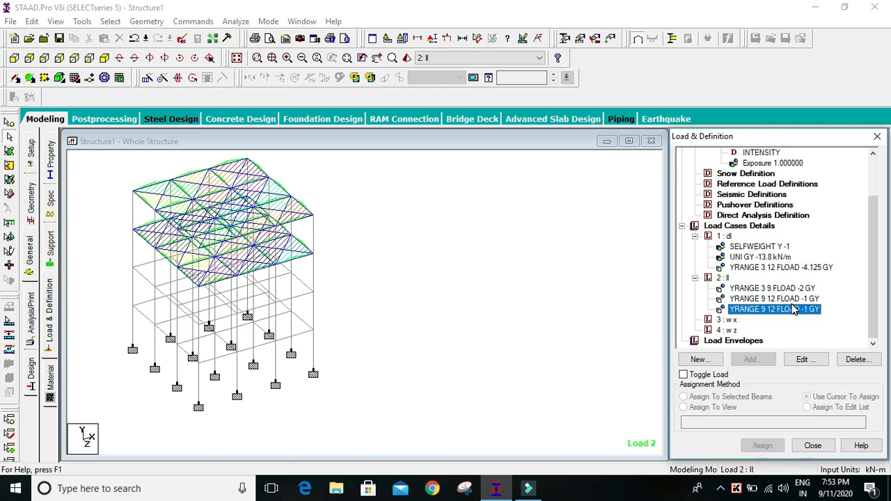
pyautogui.press('Delete')
# Step: Compare which floors the -2 and -1 kN/m2 floor loads of load case 2 cover on the model
pyautogui.click(769, 300)
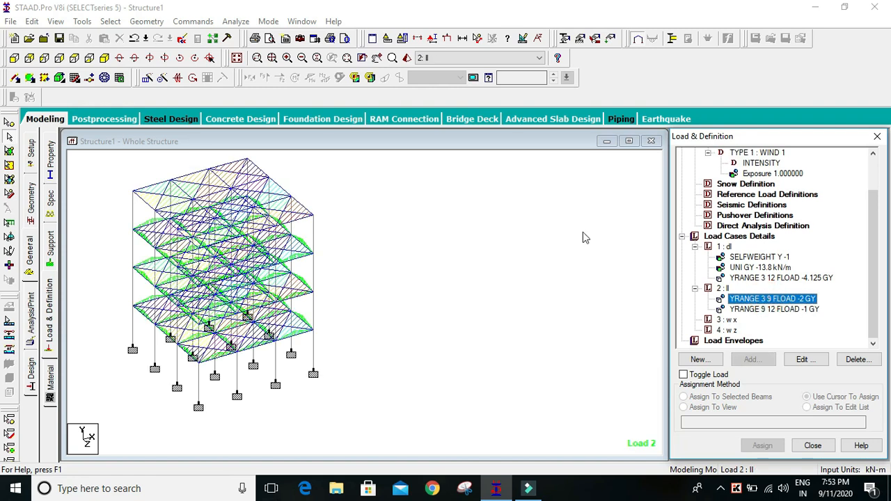
pyautogui.scroll(2, 248, 228)
pyautogui.moveTo(139, 254); pyautogui.dragTo(235, 264, button='middle')
pyautogui.scroll(2, 231, 329)
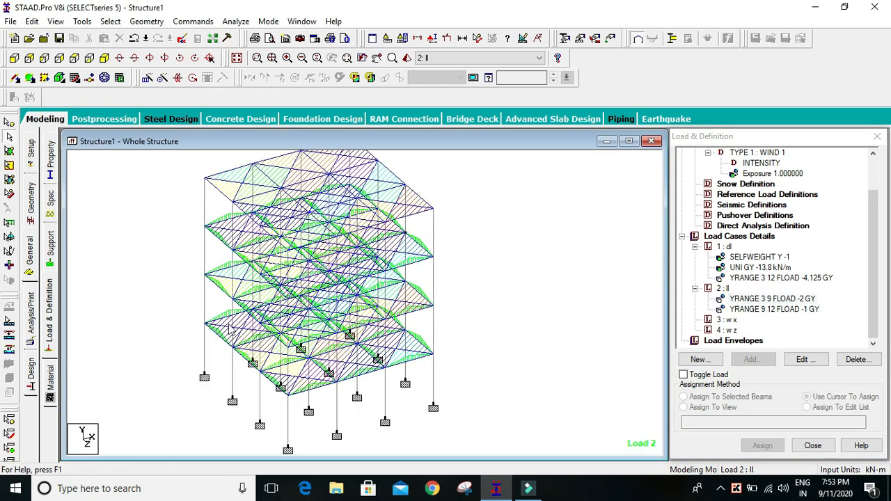
pyautogui.click(769, 310)
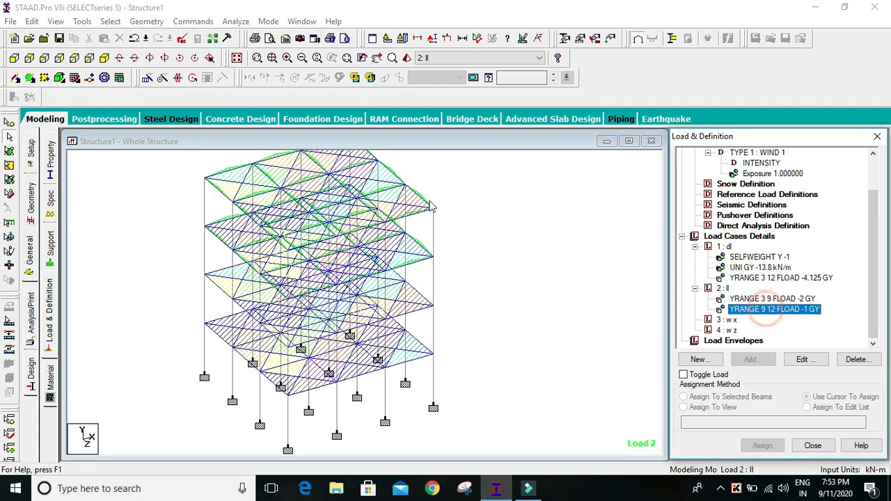
pyautogui.click(804, 298)
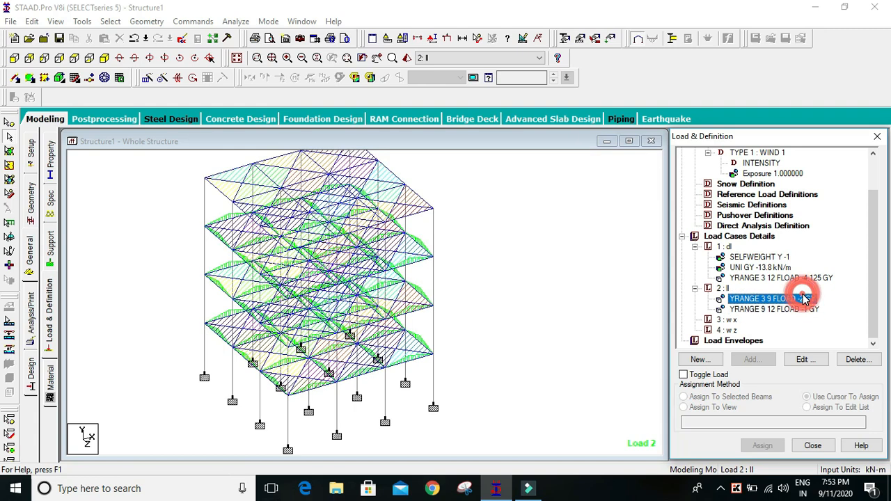
pyautogui.scroll(2, 243, 237)
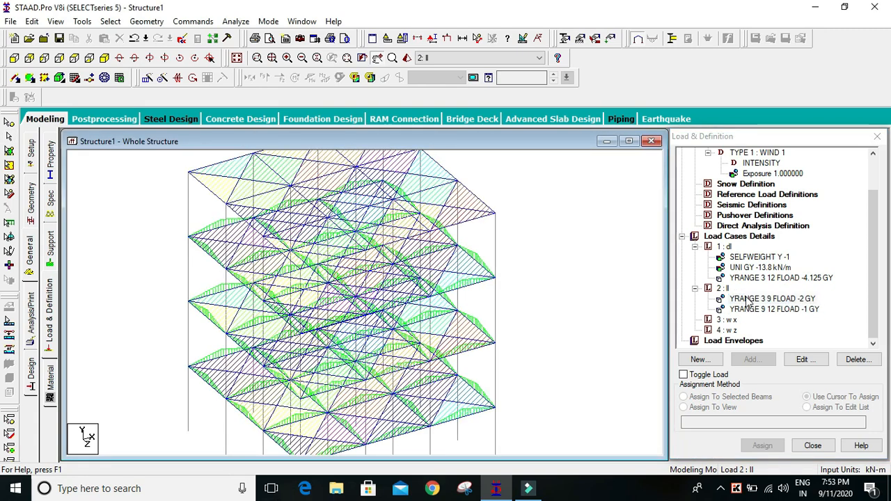
pyautogui.click(786, 310)
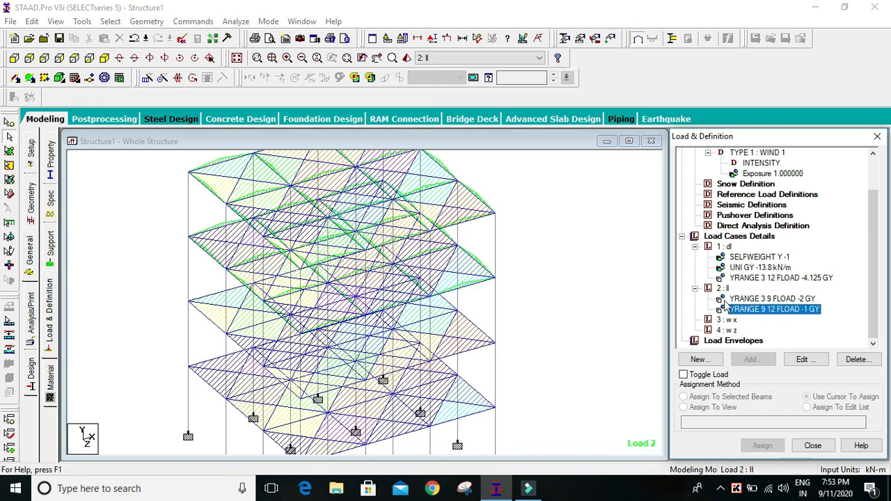
# Step: Edit the -1 kN/m2 floor load, setting its Y range minimum to 12 m, and apply the change
pyautogui.doubleClick(786, 309)
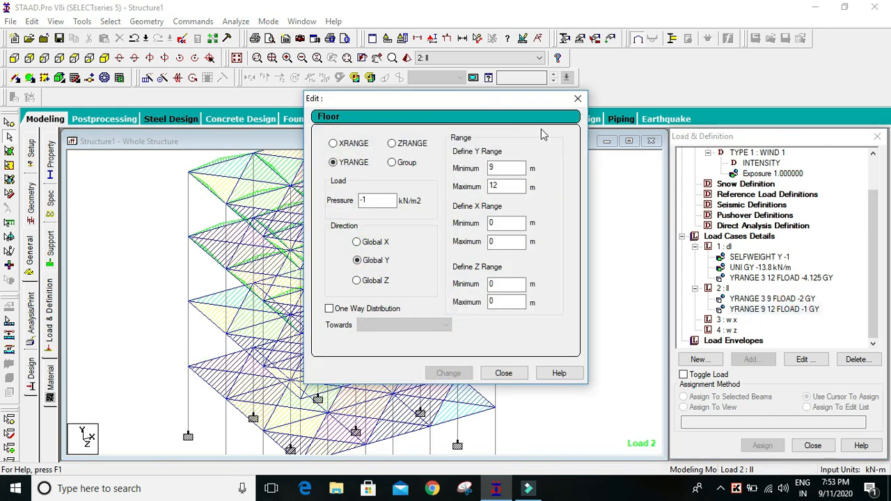
pyautogui.doubleClick(495, 167)
pyautogui.write('0')
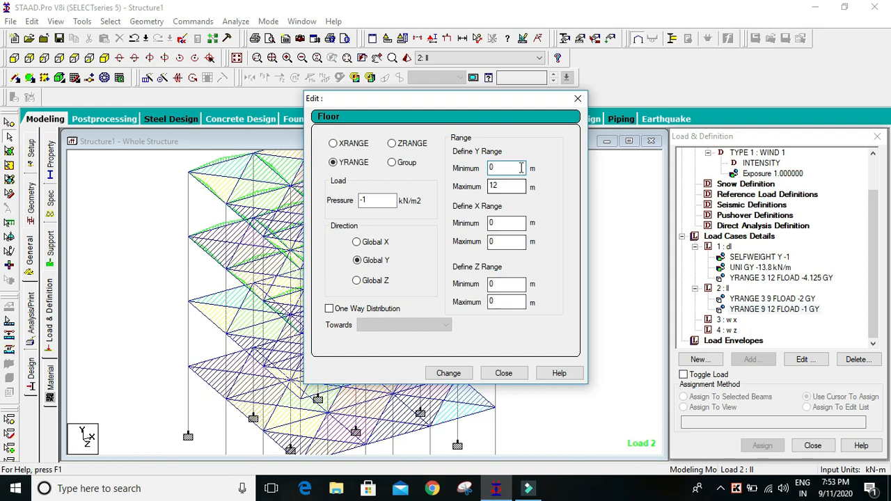
pyautogui.doubleClick(496, 168)
pyautogui.write('12')
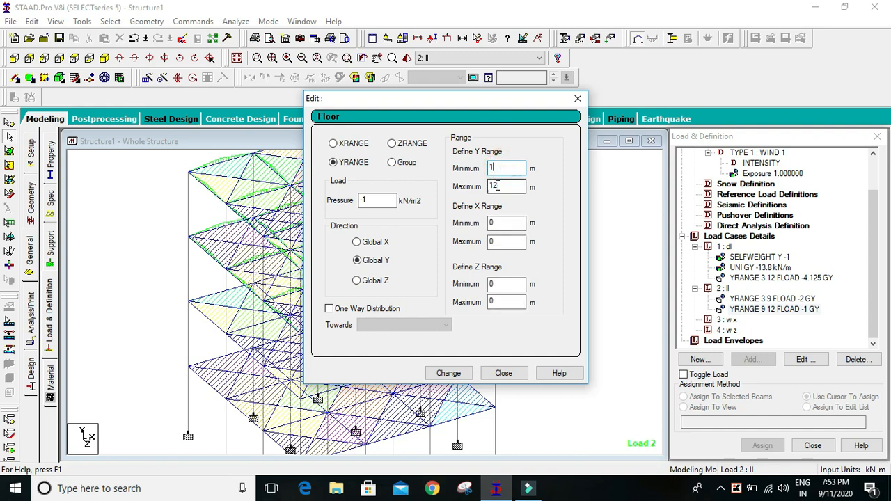
pyautogui.click(454, 373)
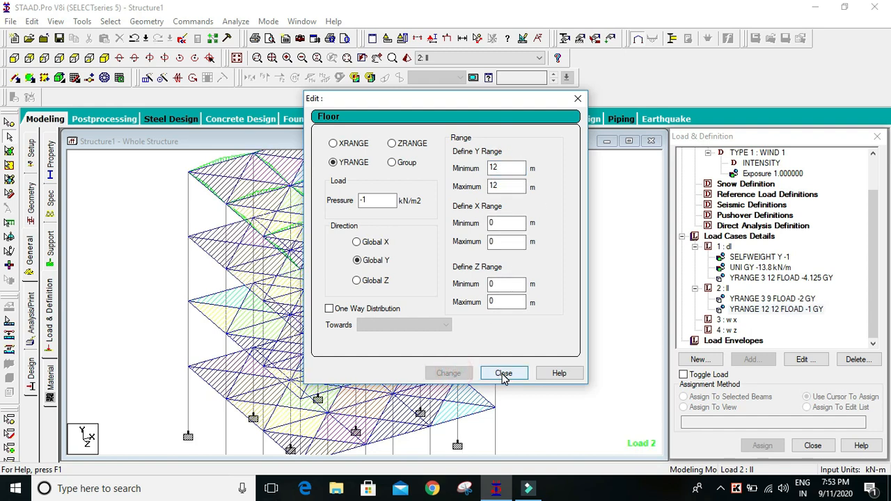
pyautogui.click(504, 374)
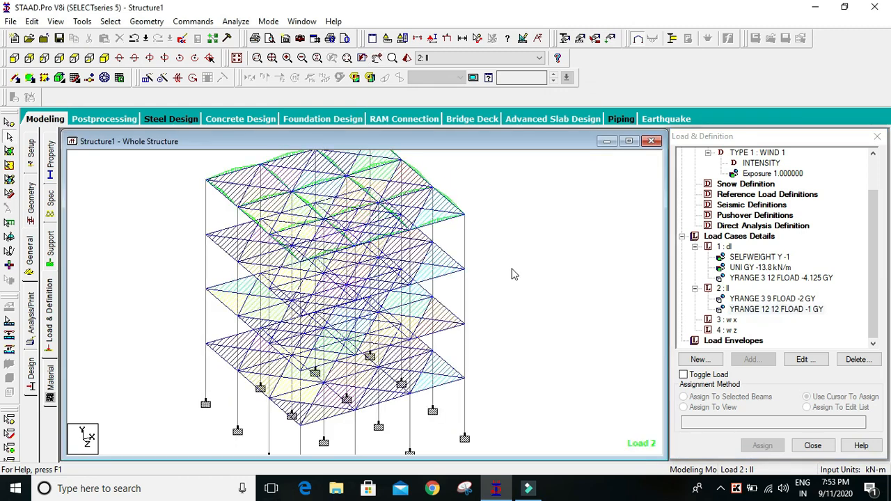
# Step: Check the floor coverage of both live floor loads in load case 2 on the whole structure
pyautogui.click(785, 300)
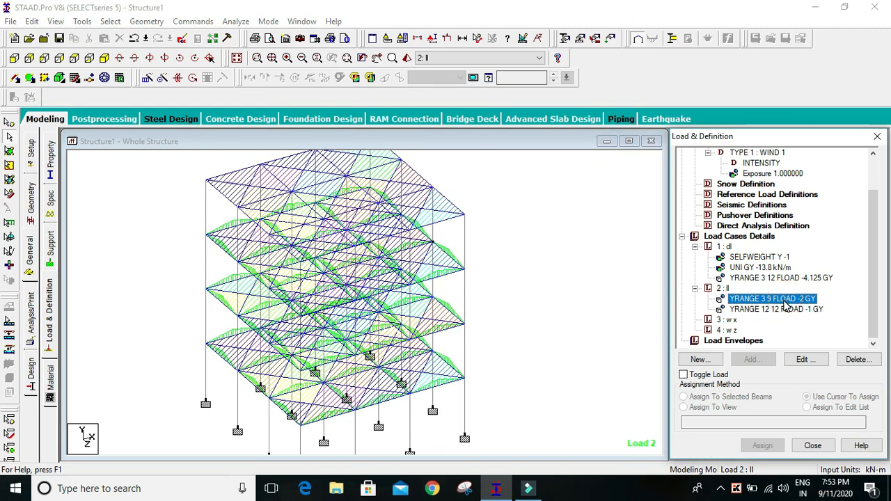
pyautogui.click(785, 310)
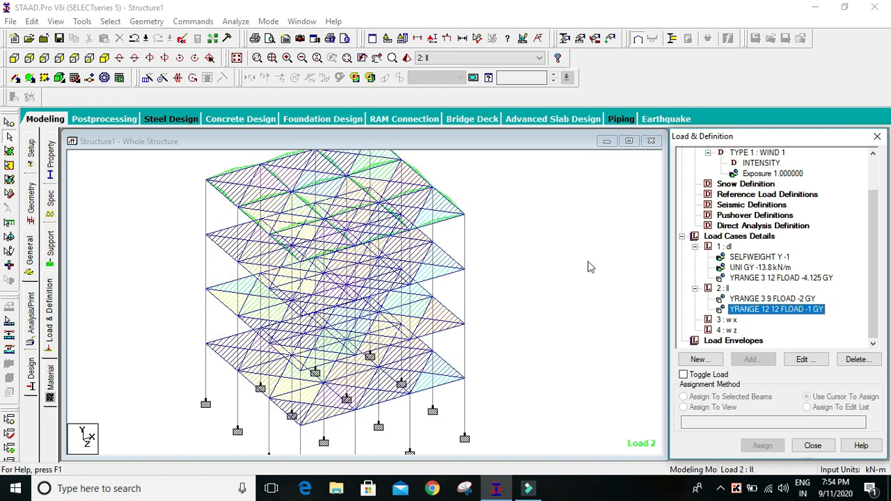
pyautogui.click(395, 270)
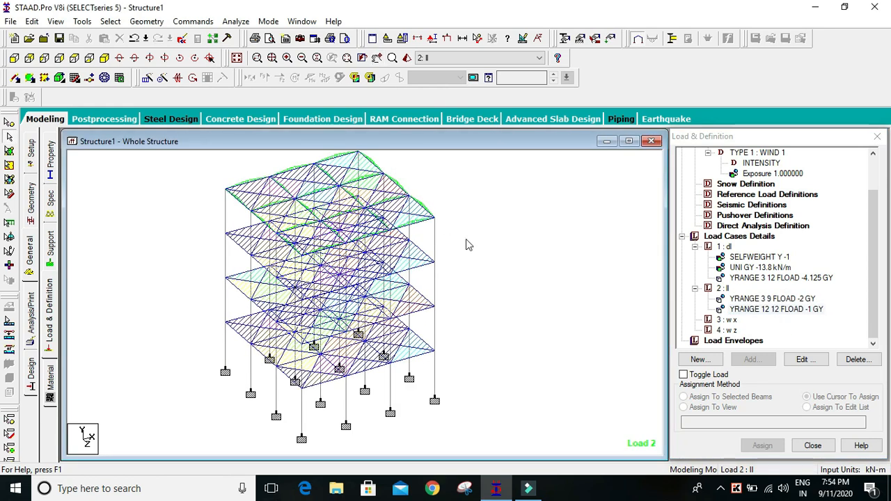
pyautogui.scroll(-1, 597, 298)
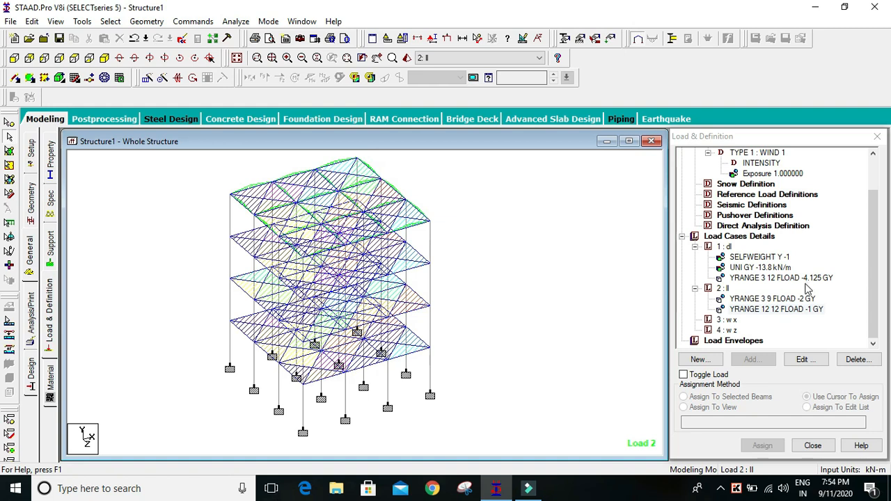
pyautogui.click(869, 249)
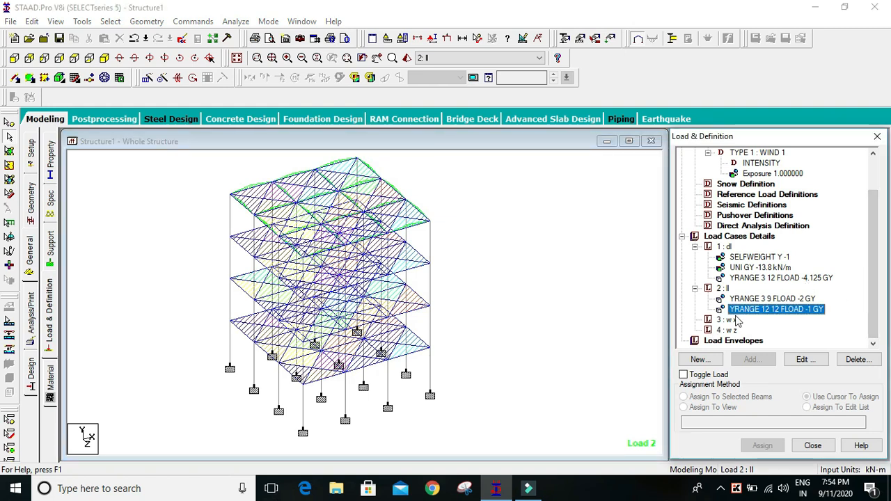
# Step: Add a type 1 wind load on the X windward face to load case 3, with factor 1 and Y range 3 to 12 m
pyautogui.click(733, 319)
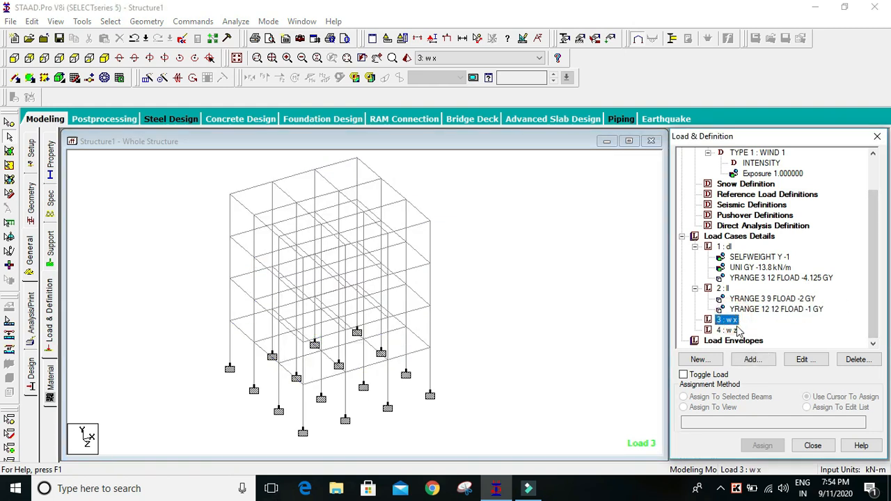
pyautogui.click(753, 360)
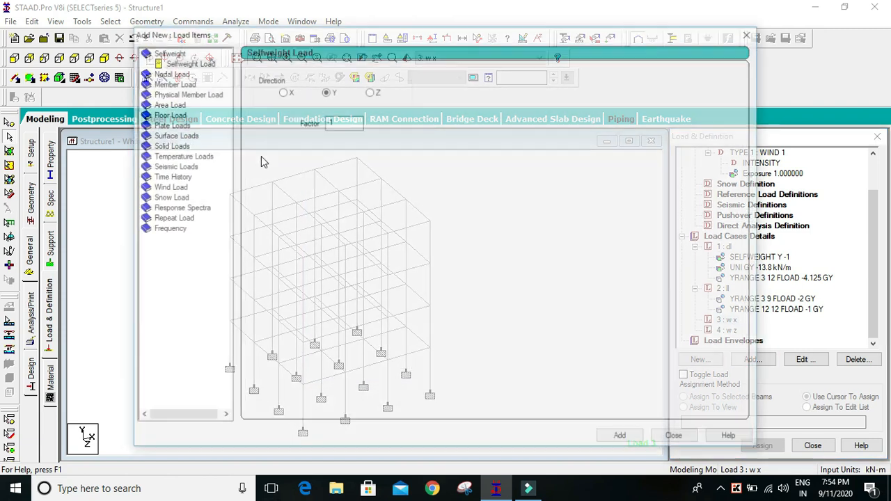
pyautogui.click(167, 187)
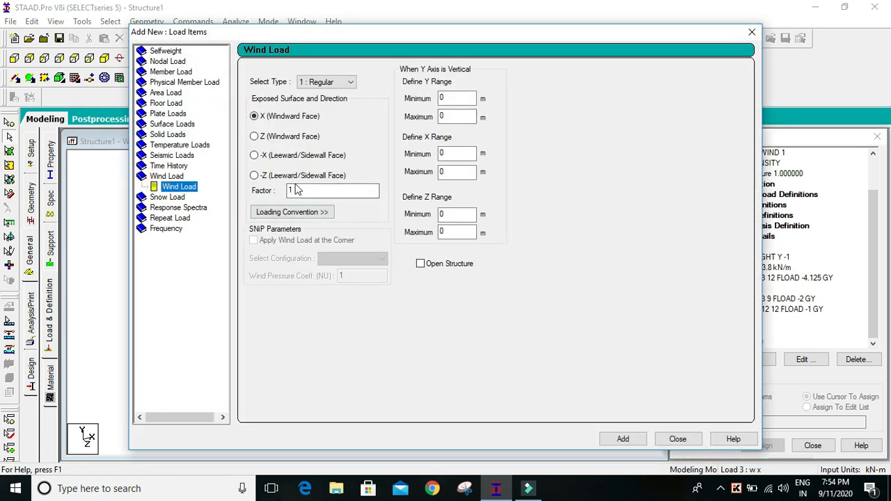
pyautogui.click(623, 440)
pyautogui.doubleClick(462, 97)
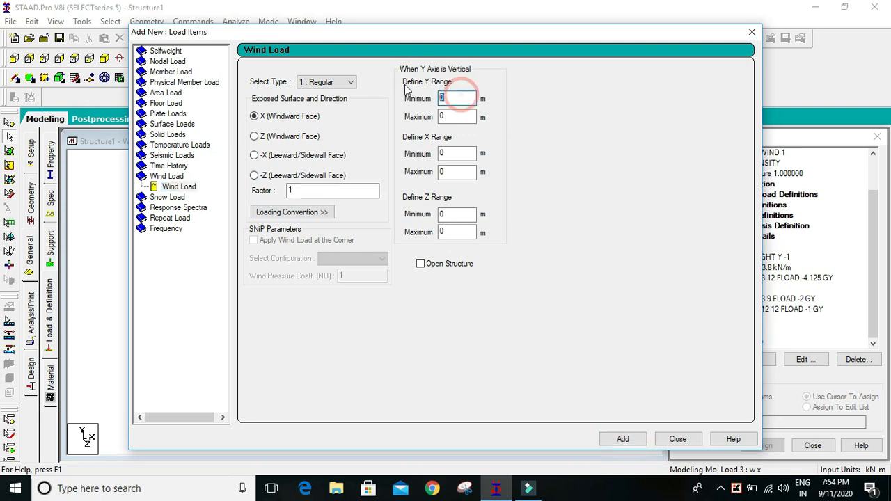
pyautogui.doubleClick(460, 116)
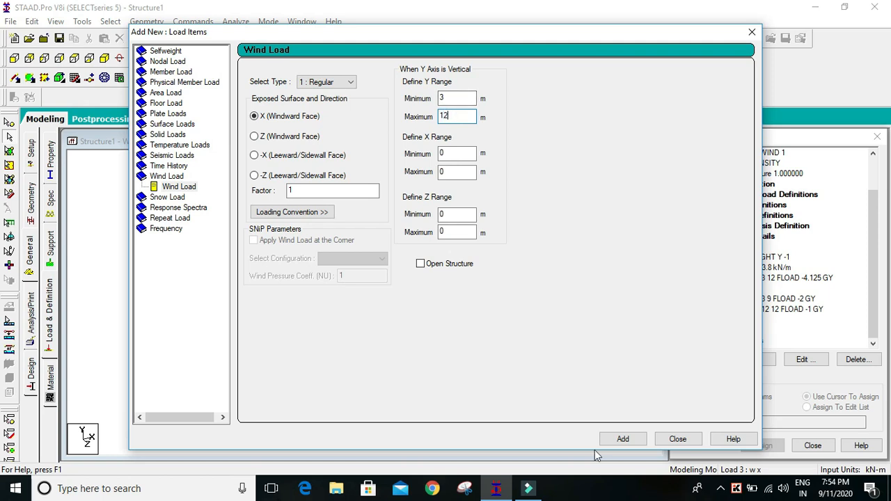
pyautogui.click(623, 440)
pyautogui.click(676, 440)
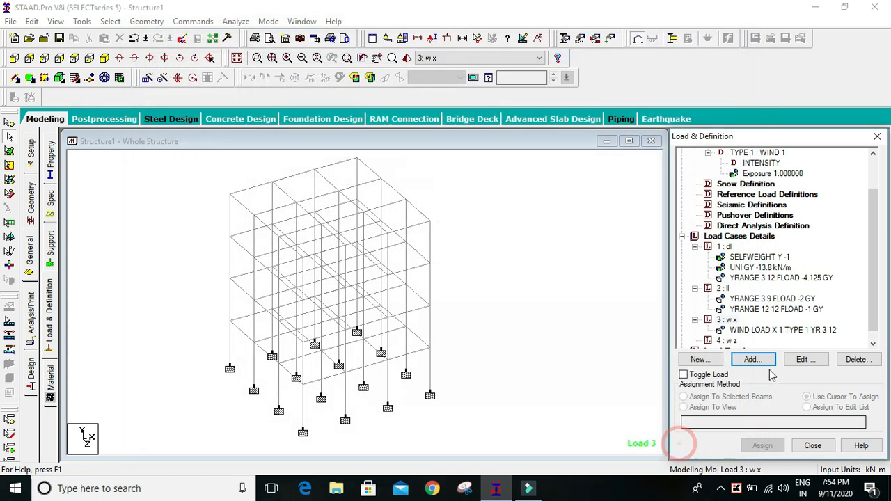
pyautogui.click(784, 330)
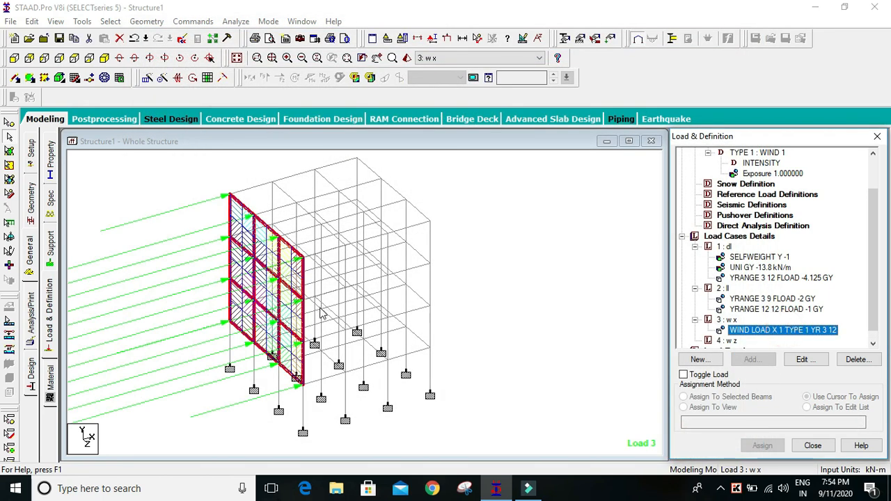
pyautogui.scroll(-2, 321, 314)
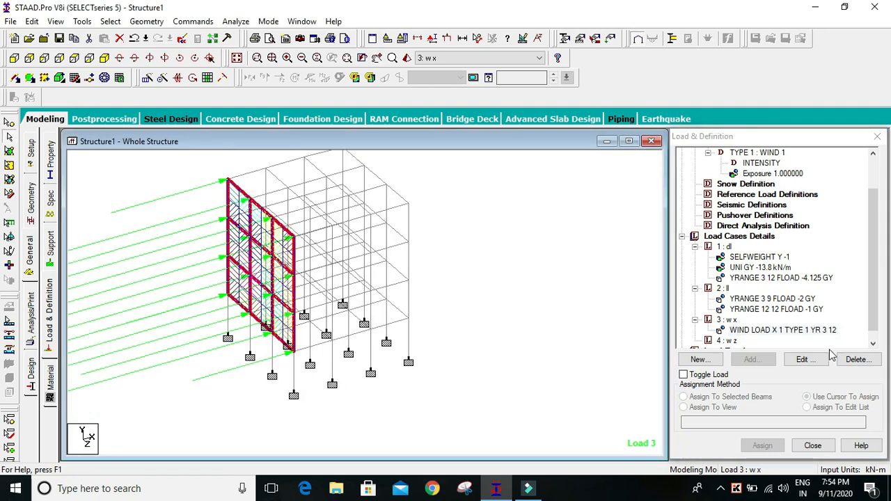
# Step: Try a Y range minimum of 0 m on the load case 3 wind load and restore it to 3 m
pyautogui.doubleClick(812, 330)
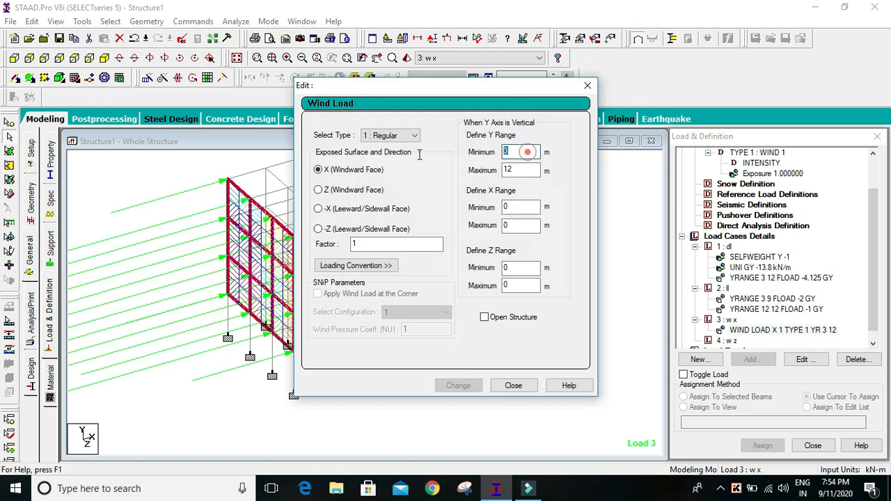
pyautogui.write('0')
pyautogui.click(465, 387)
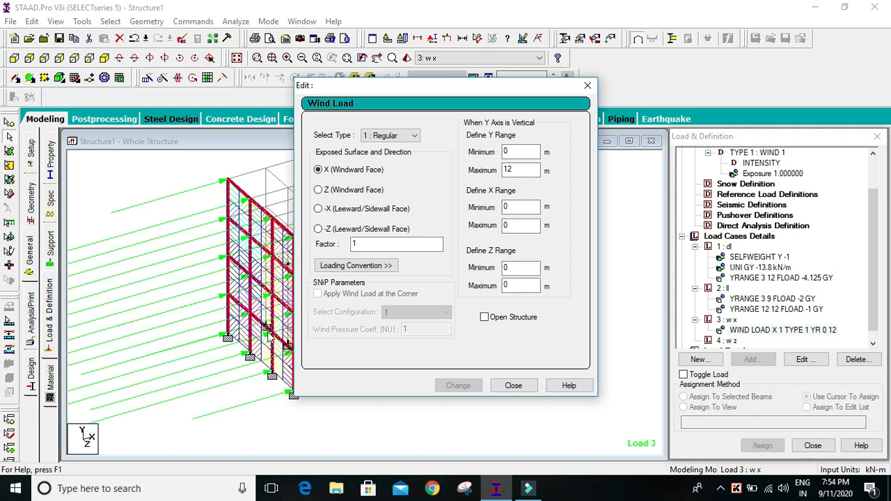
pyautogui.doubleClick(521, 152)
pyautogui.write('0')
pyautogui.click(479, 386)
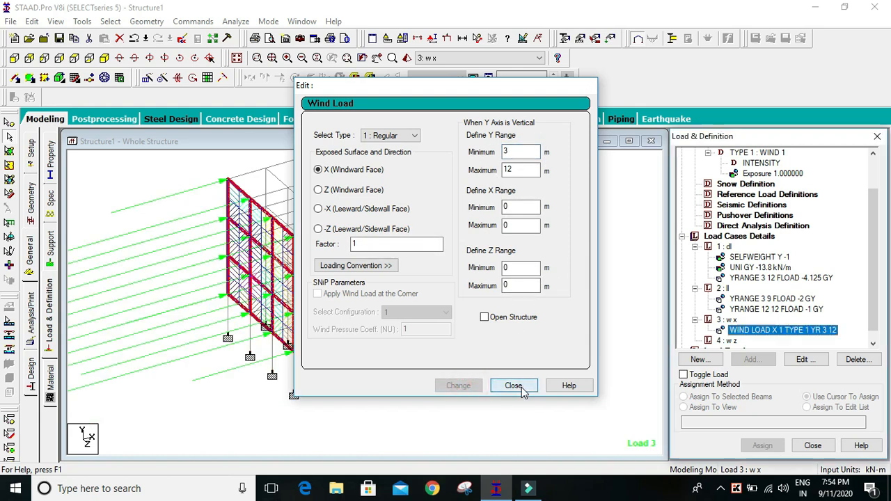
pyautogui.click(515, 386)
# Step: Add a second X windward face wind load to load case 3, with factor -1 and Y range 3 to 12 m
pyautogui.scroll(-1, 749, 332)
pyautogui.click(734, 313)
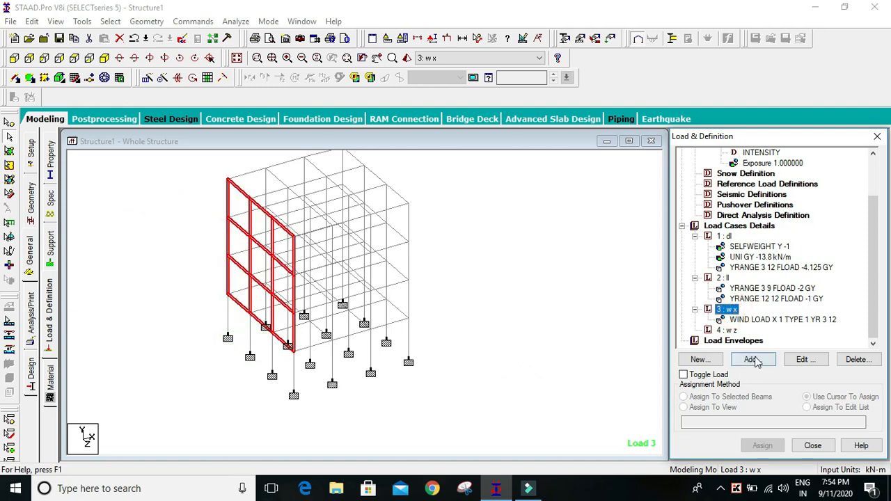
pyautogui.click(755, 358)
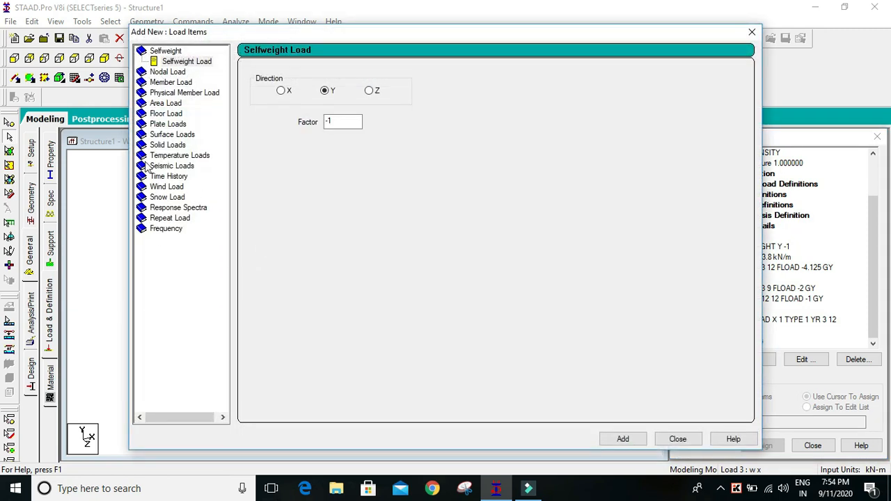
pyautogui.moveTo(461, 32); pyautogui.dragTo(813, 290)
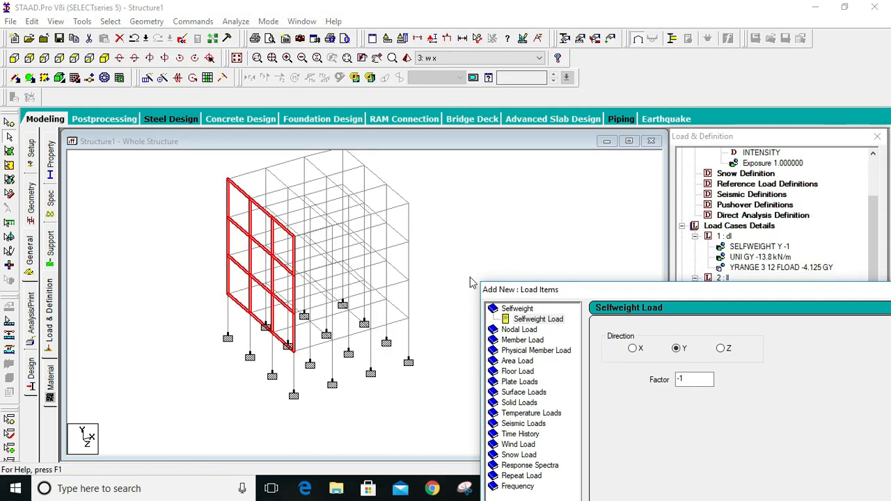
pyautogui.moveTo(719, 293); pyautogui.dragTo(364, 33)
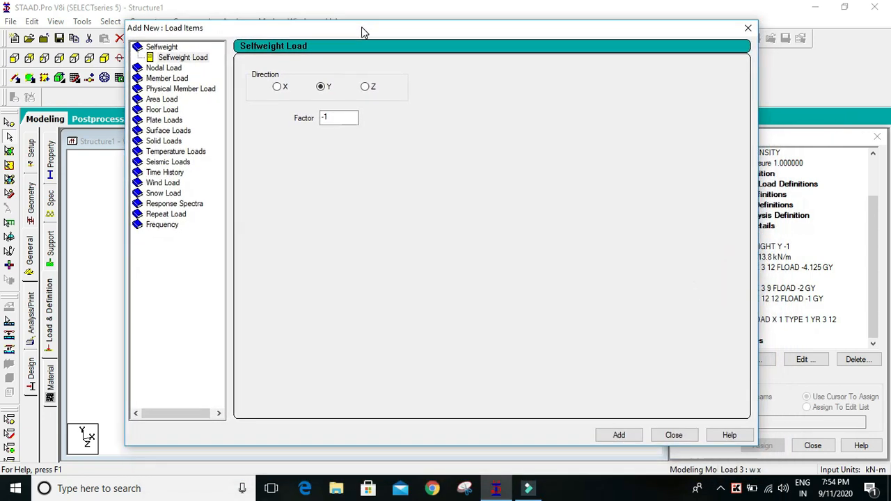
pyautogui.click(163, 182)
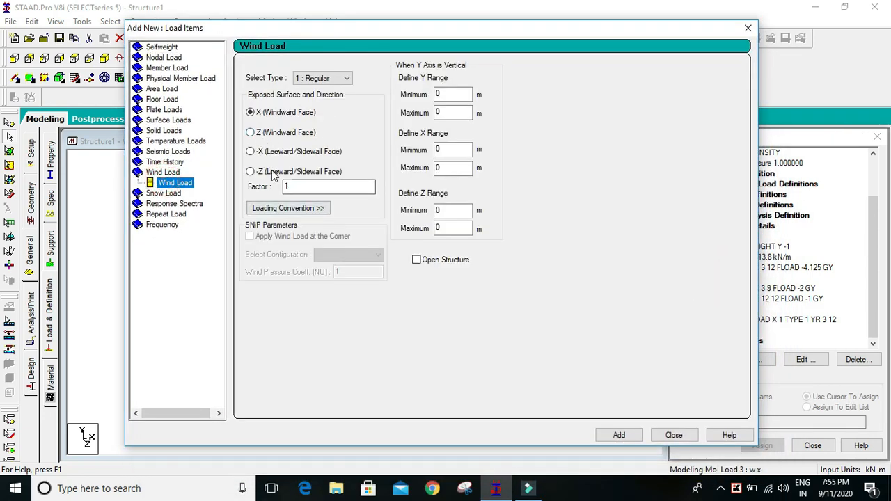
pyautogui.click(283, 188)
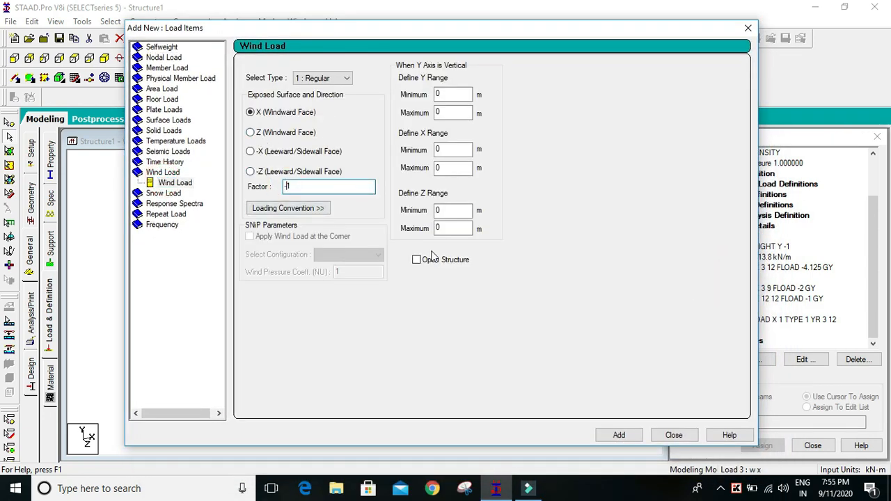
pyautogui.write('-')
pyautogui.doubleClick(445, 94)
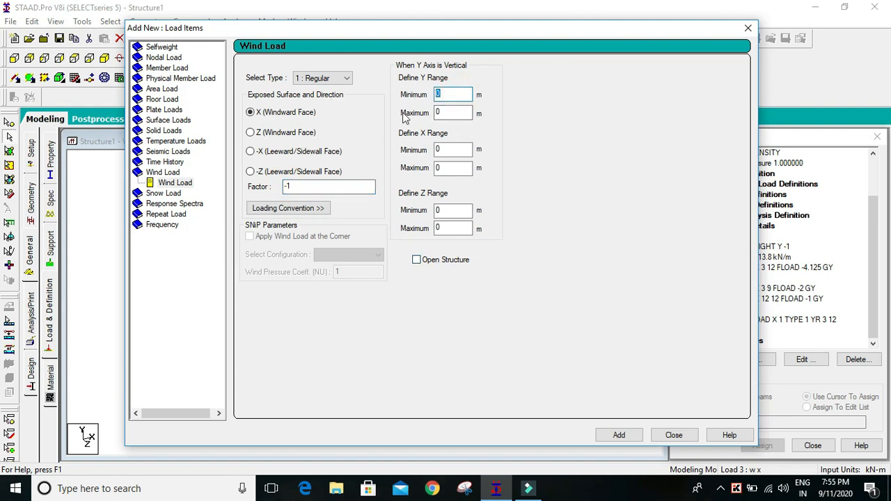
pyautogui.doubleClick(445, 113)
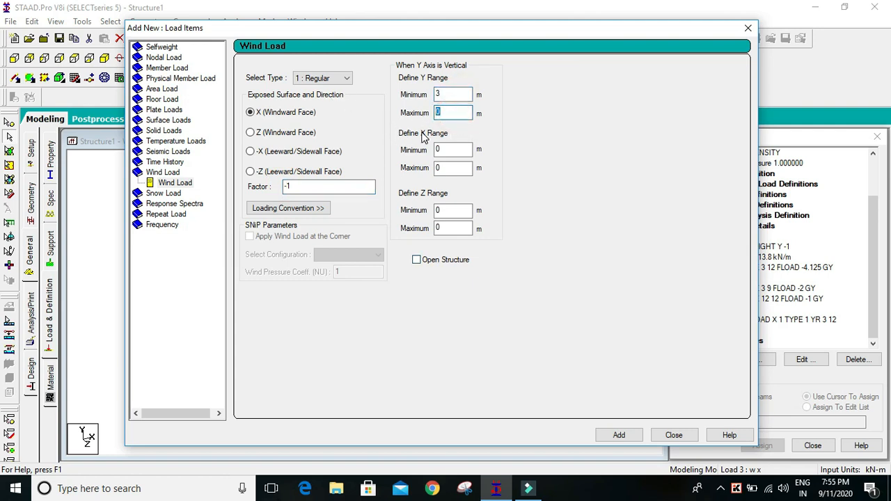
pyautogui.write('12')
pyautogui.click(618, 434)
pyautogui.click(672, 434)
# Step: Compare the faces and directions of the two X wind loads in load case 3 on the model
pyautogui.click(821, 330)
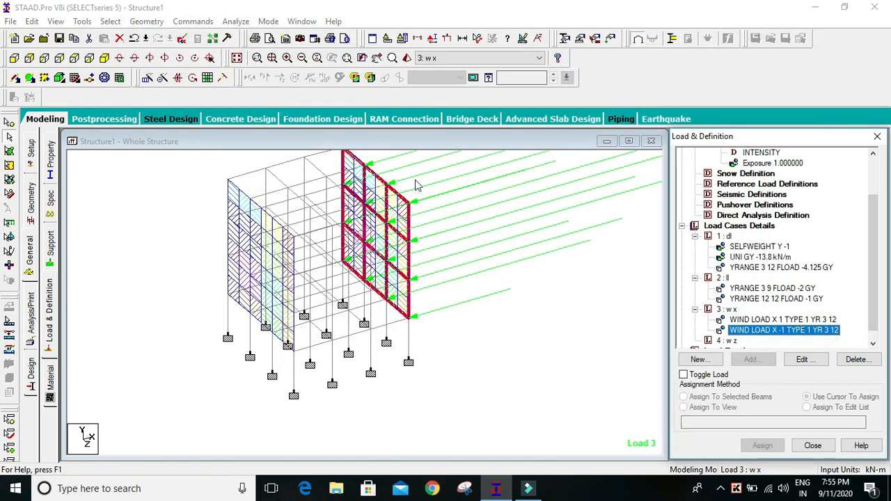
pyautogui.click(761, 318)
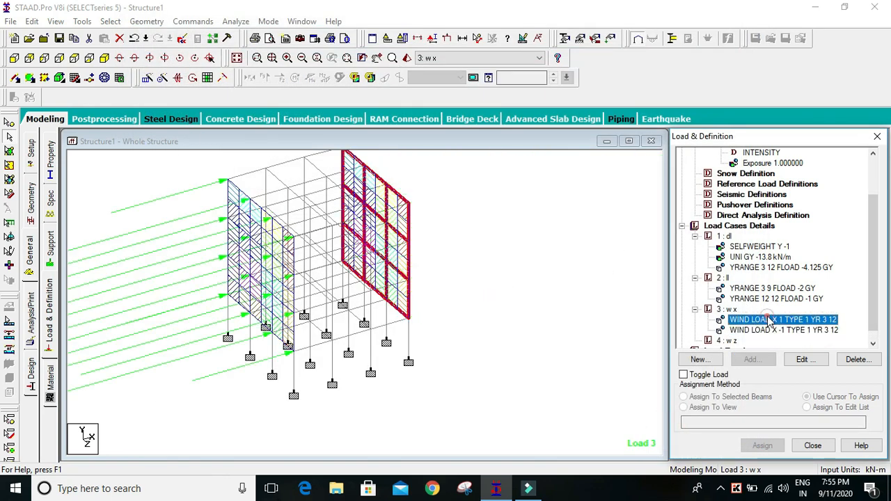
pyautogui.moveTo(873, 257); pyautogui.dragTo(875, 303)
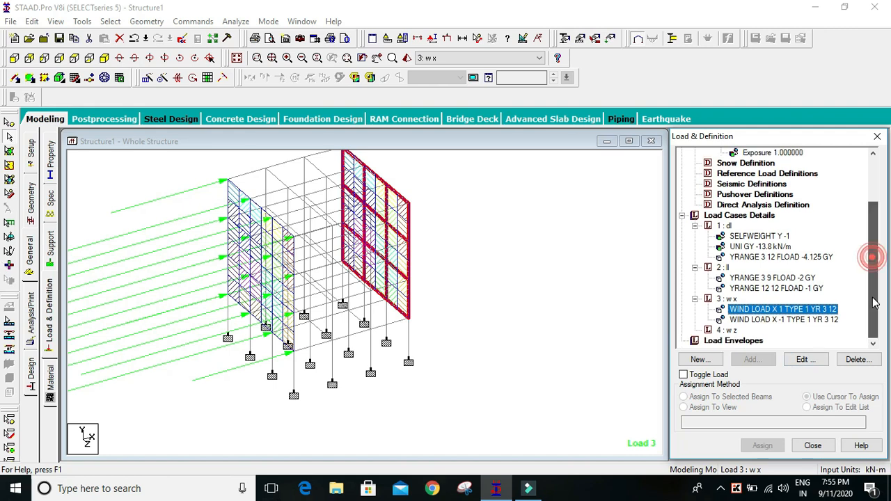
pyautogui.click(736, 320)
# Step: Add a type 1 wind load on the Z windward face to load case 4, with factor 1 and Y range 3 to 12 m
pyautogui.click(731, 330)
pyautogui.click(755, 359)
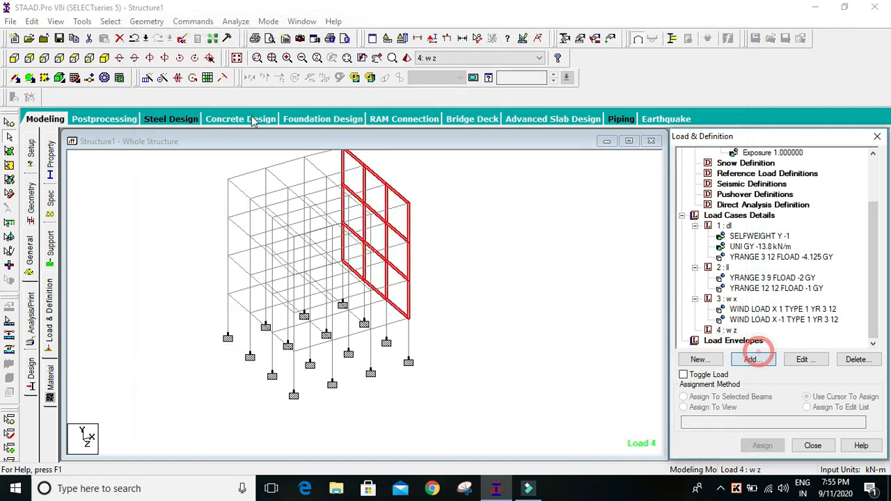
pyautogui.click(162, 187)
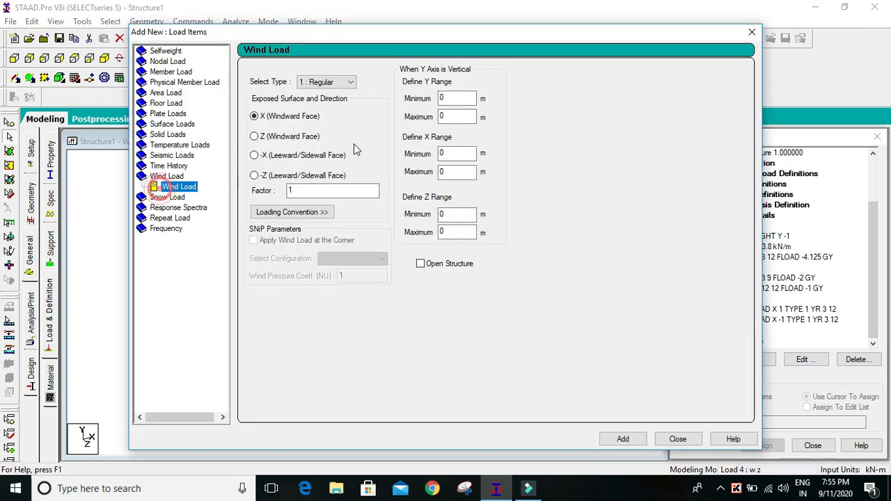
pyautogui.click(263, 136)
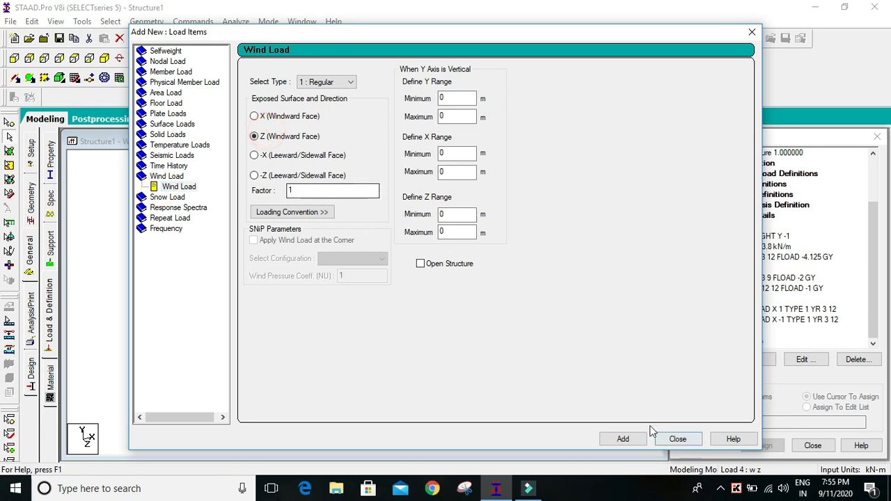
pyautogui.doubleClick(457, 98)
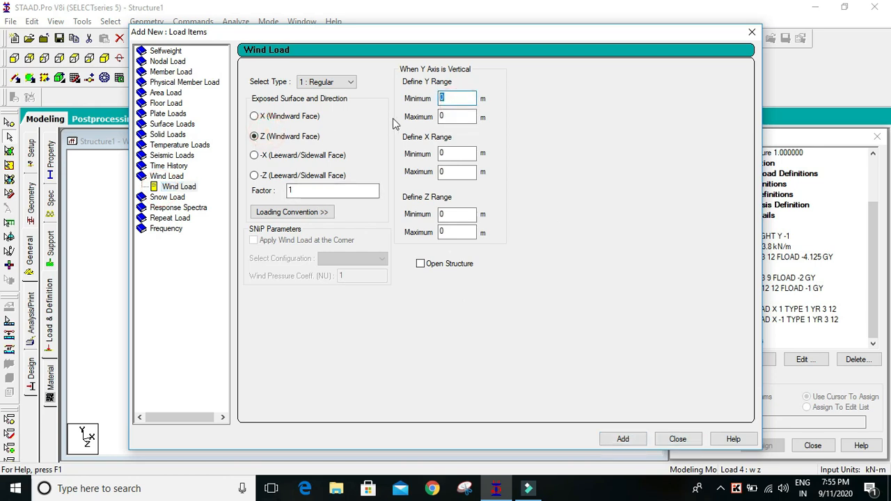
pyautogui.doubleClick(467, 116)
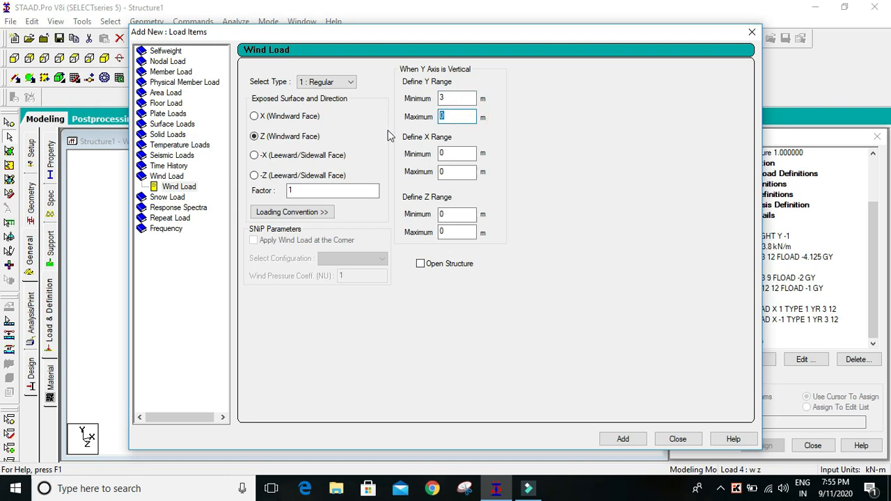
pyautogui.write('12')
pyautogui.click(622, 439)
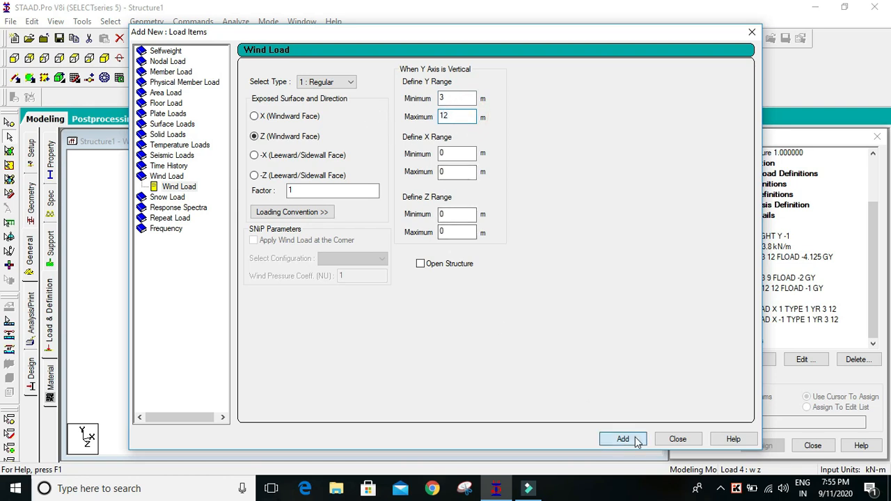
# Step: Add a second Z windward face wind load to load case 4 with factor -1, keeping the same Y range
pyautogui.doubleClick(289, 191)
pyautogui.write('-1')
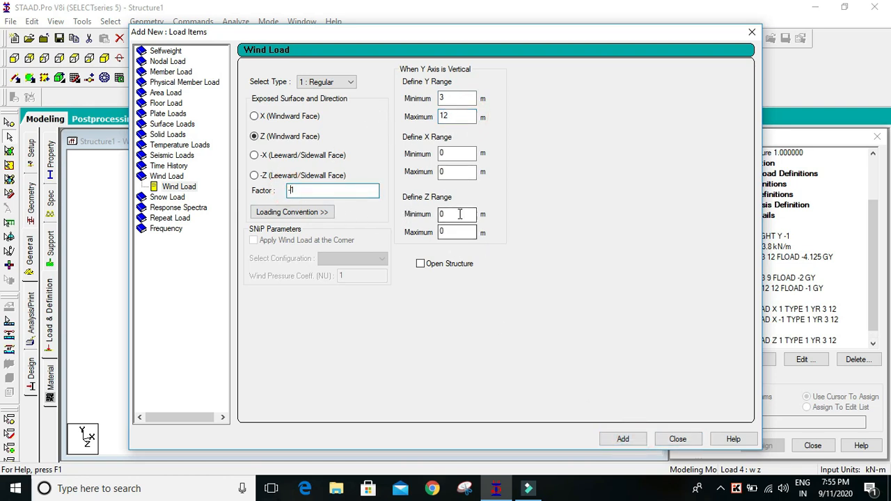
pyautogui.click(622, 439)
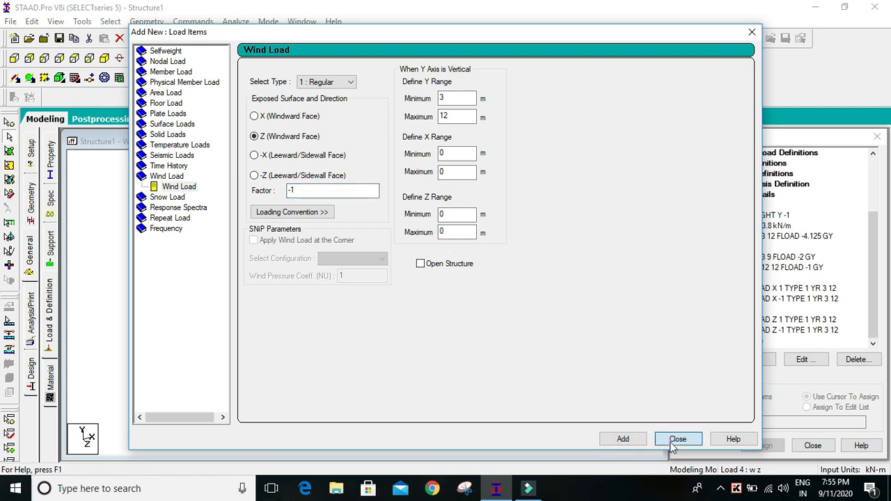
pyautogui.click(677, 439)
# Step: Check which faces the Z wind loads of load case 4 and the X wind loads of load case 3 act on
pyautogui.click(726, 309)
pyautogui.click(782, 320)
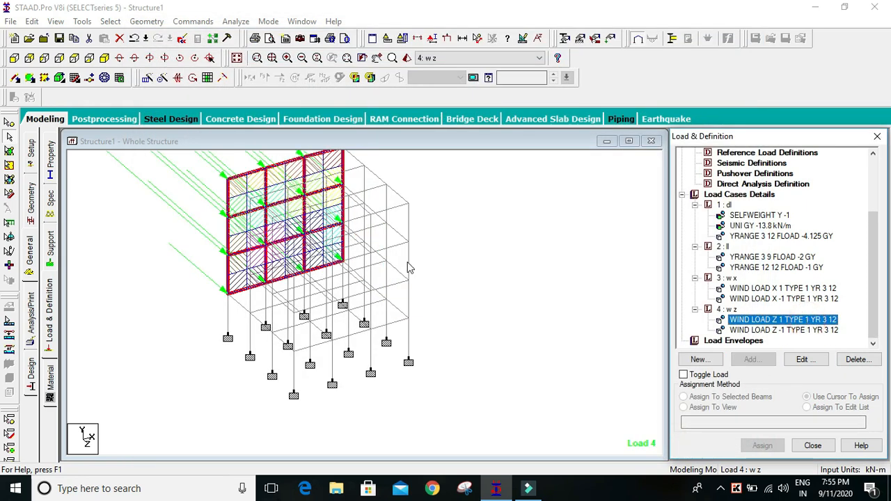
pyautogui.click(824, 330)
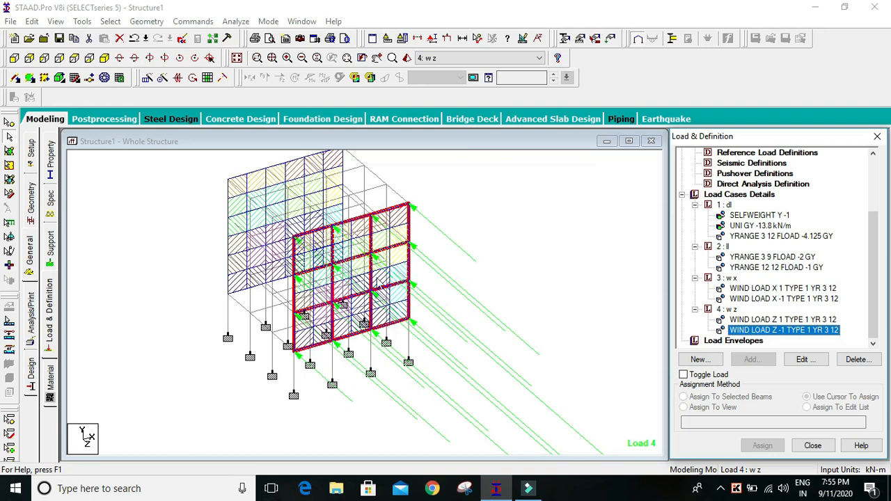
pyautogui.click(779, 319)
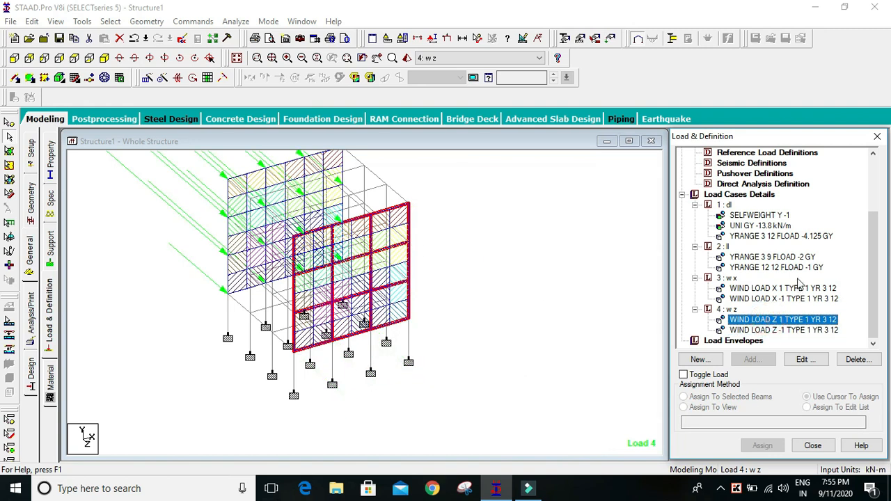
pyautogui.click(786, 289)
pyautogui.click(832, 299)
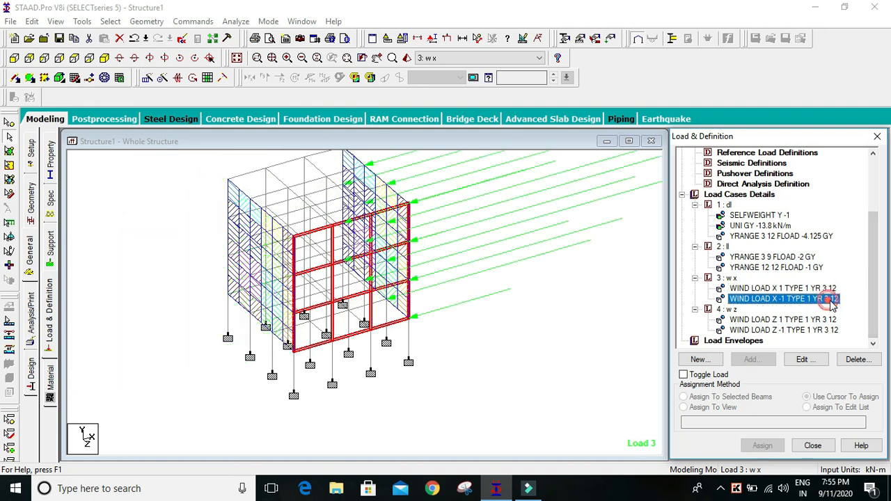
pyautogui.click(588, 301)
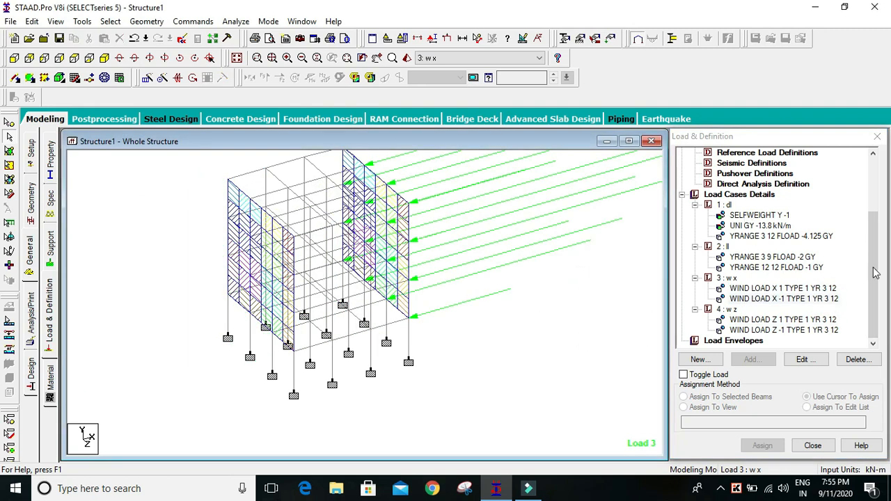
# Step: Add a Perform Analysis command with the No Print option after the load cases
pyautogui.moveTo(871, 272); pyautogui.dragTo(877, 292)
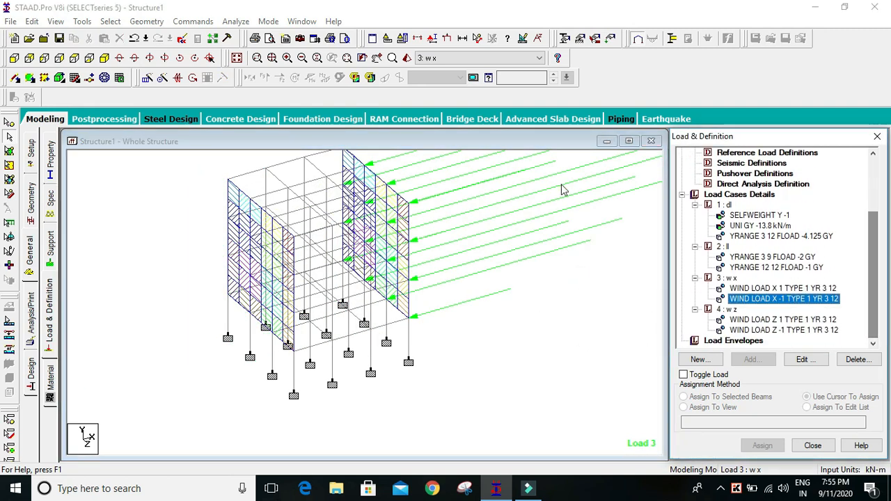
pyautogui.click(552, 312)
pyautogui.click(30, 318)
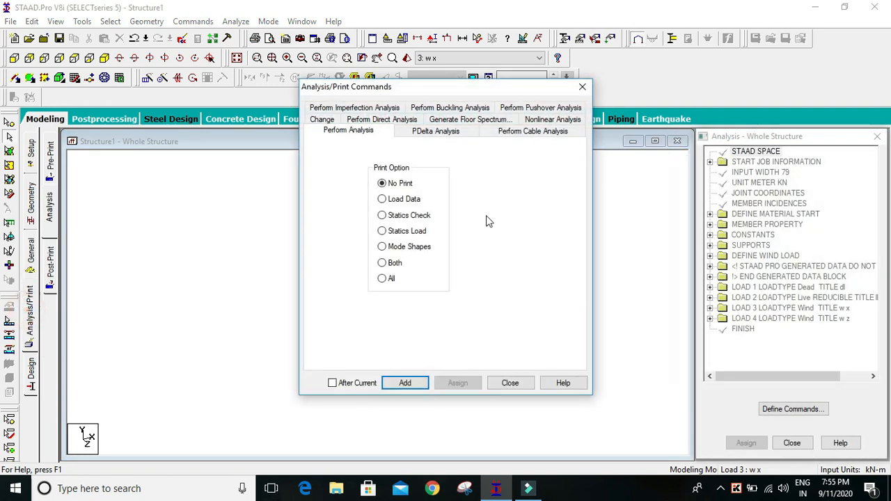
pyautogui.click(416, 385)
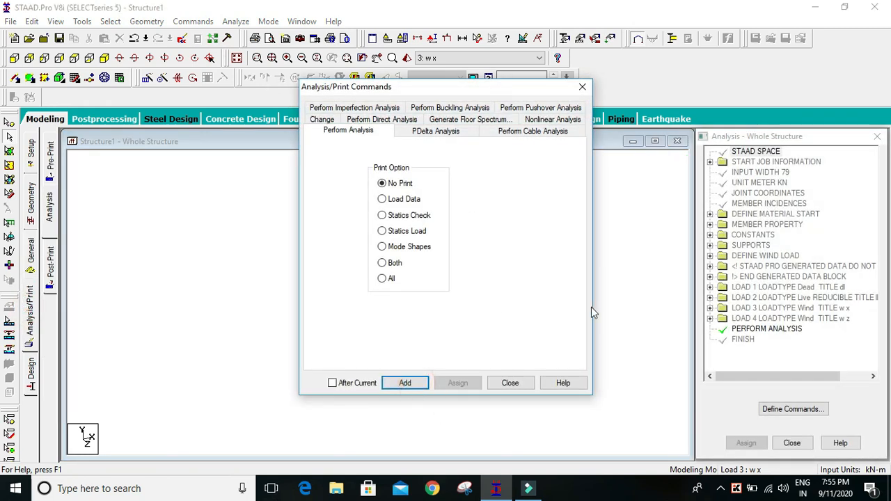
pyautogui.click(510, 382)
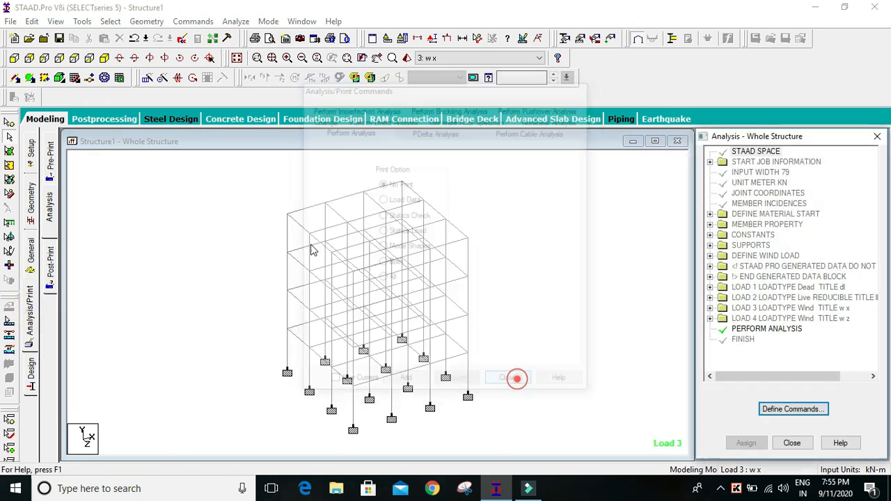
# Step: Save the modified structure and run its analysis
pyautogui.click(235, 21)
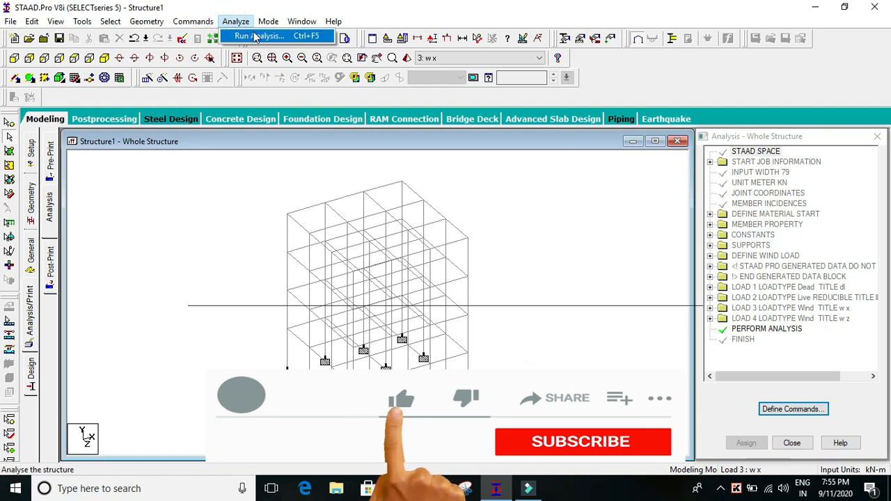
pyautogui.click(258, 37)
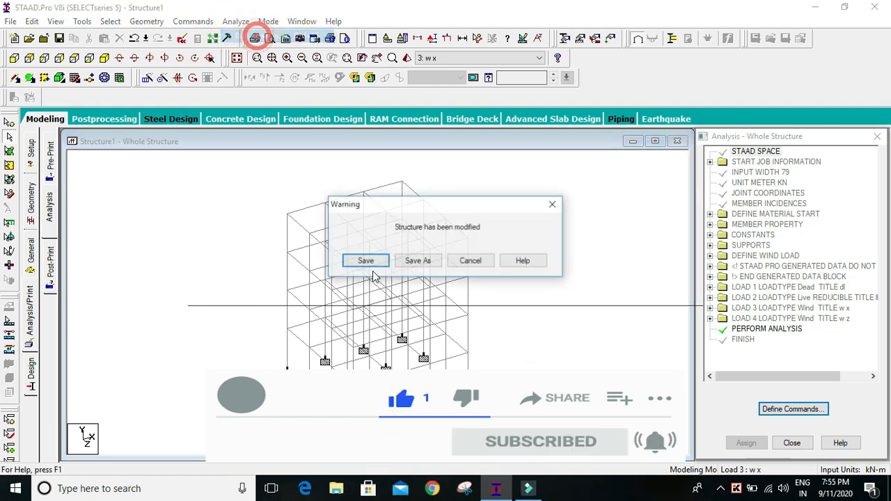
pyautogui.click(368, 262)
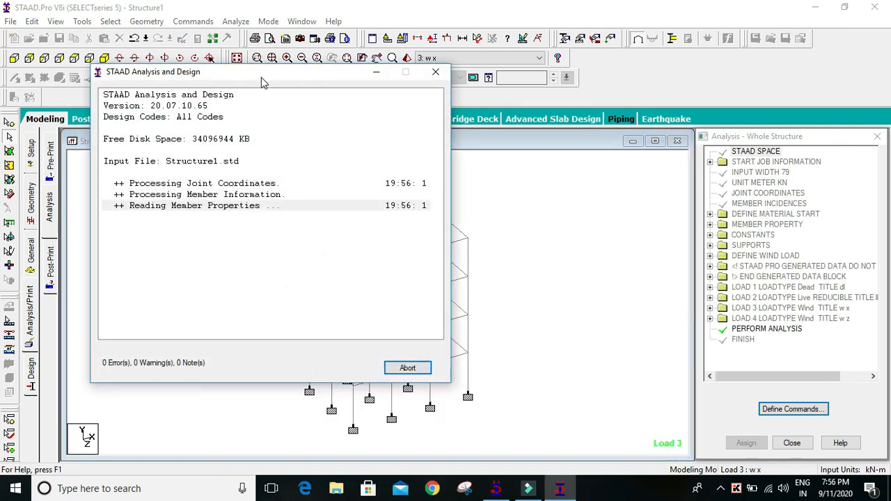
pyautogui.moveTo(264, 72); pyautogui.dragTo(355, 53)
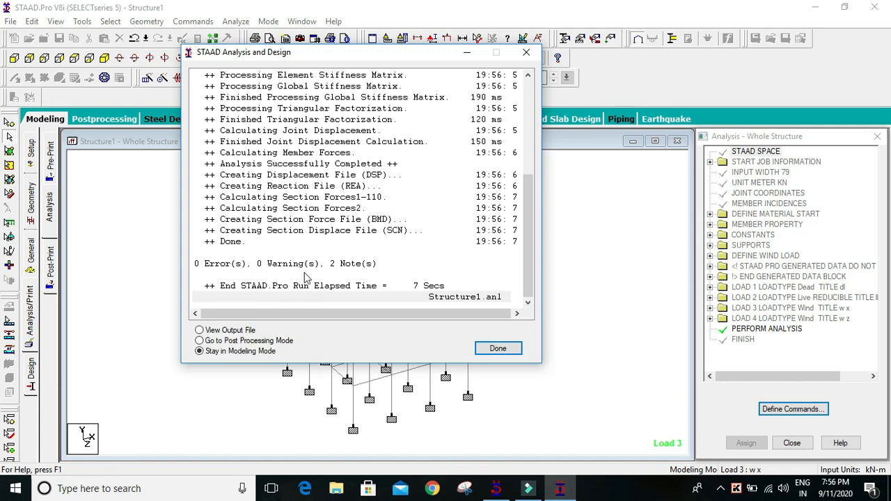
# Step: Finish the analysis run by going to post-processing mode, with load cases dl, ll, w x and w z selected for the results
pyautogui.click(231, 330)
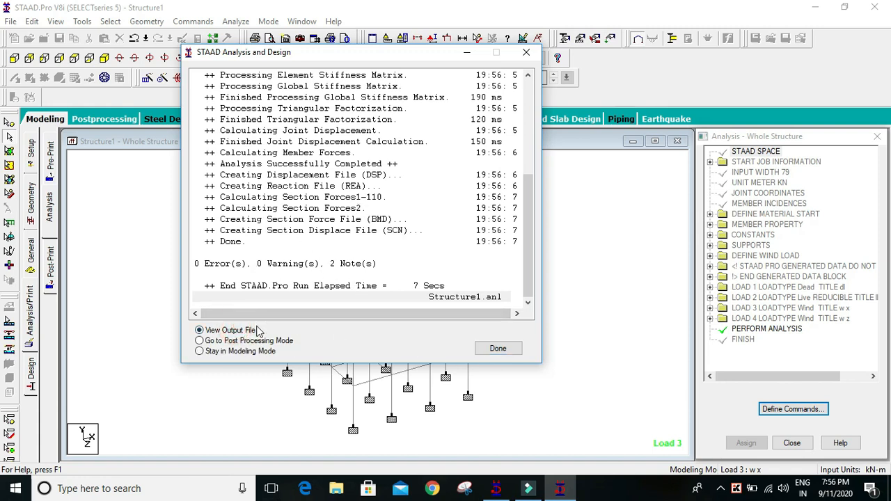
pyautogui.moveTo(470, 314); pyautogui.dragTo(256, 317)
pyautogui.click(237, 340)
pyautogui.click(240, 330)
pyautogui.click(248, 340)
pyautogui.click(497, 350)
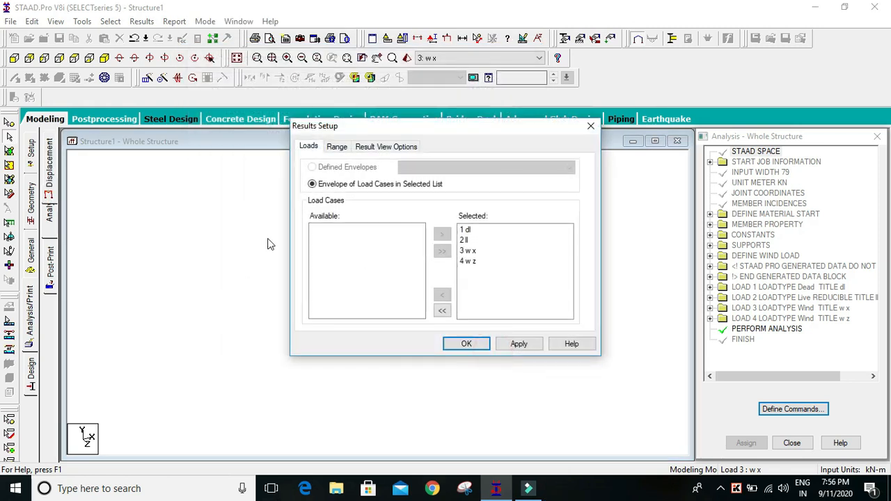
pyautogui.click(465, 341)
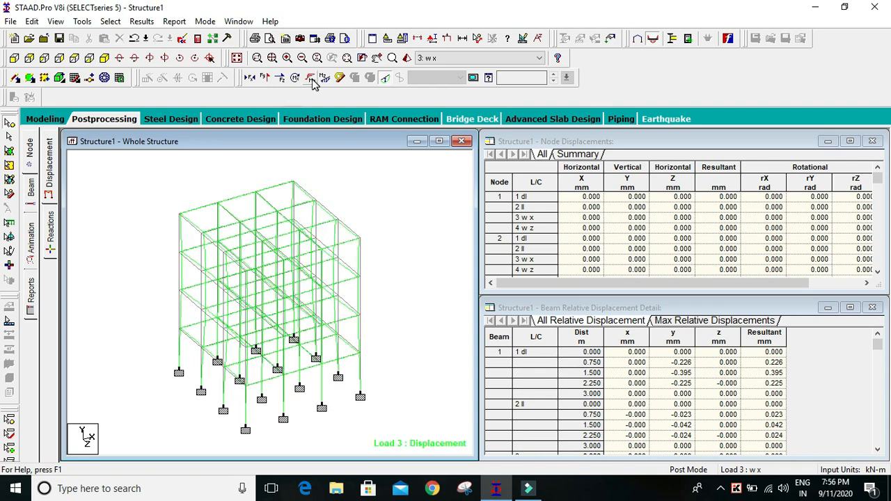
# Step: Display the bending Z, beam stress, bending Y, shear Z, shear Y and axial force diagrams on the structure for load case 3
pyautogui.click(339, 78)
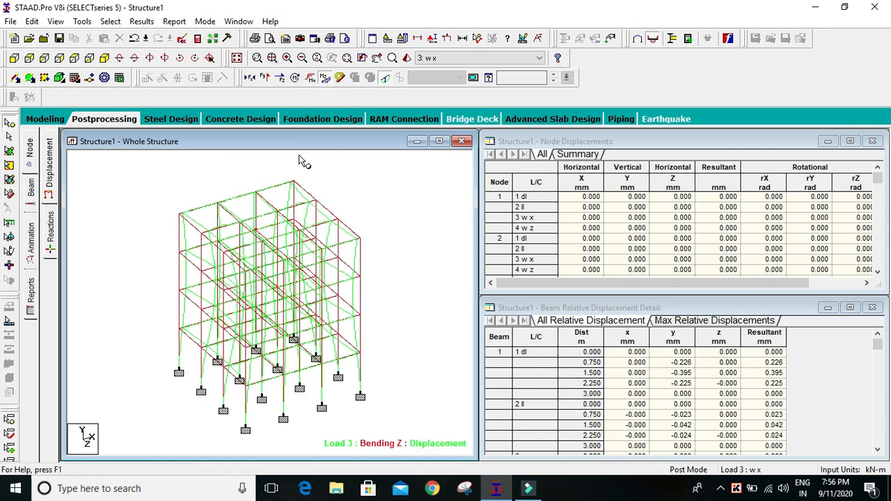
pyautogui.click(341, 77)
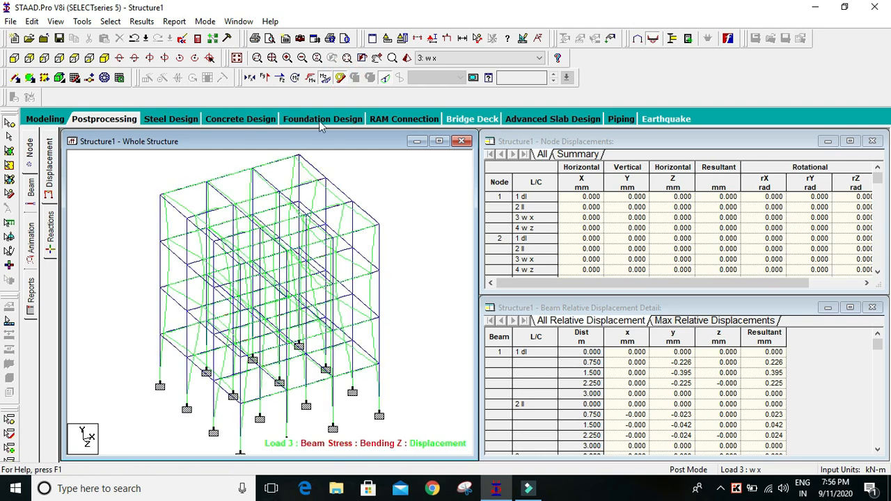
pyautogui.click(322, 78)
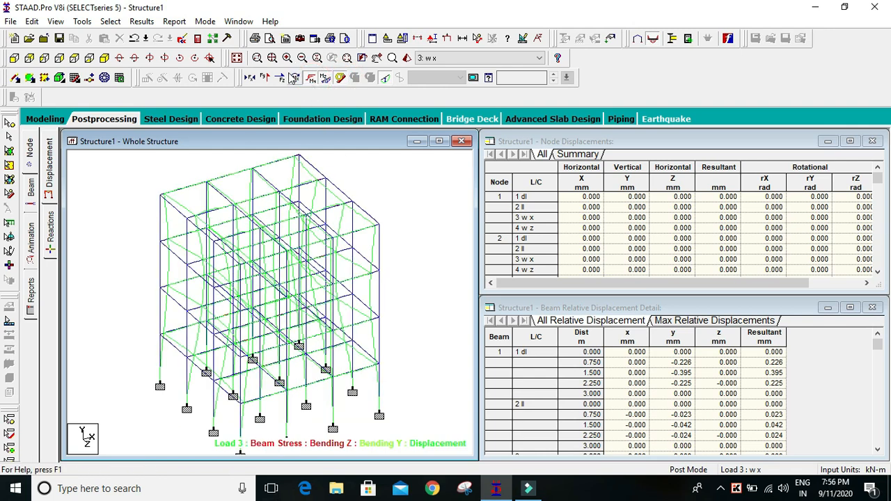
pyautogui.click(282, 78)
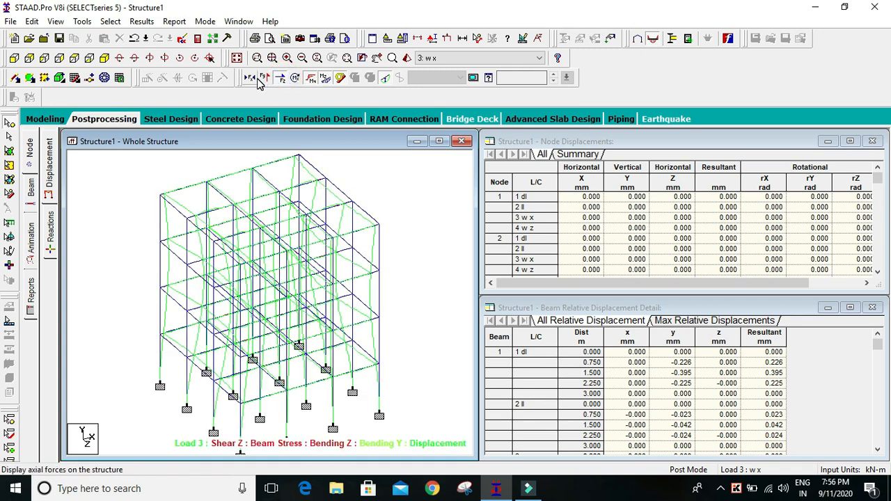
pyautogui.click(264, 78)
pyautogui.click(279, 79)
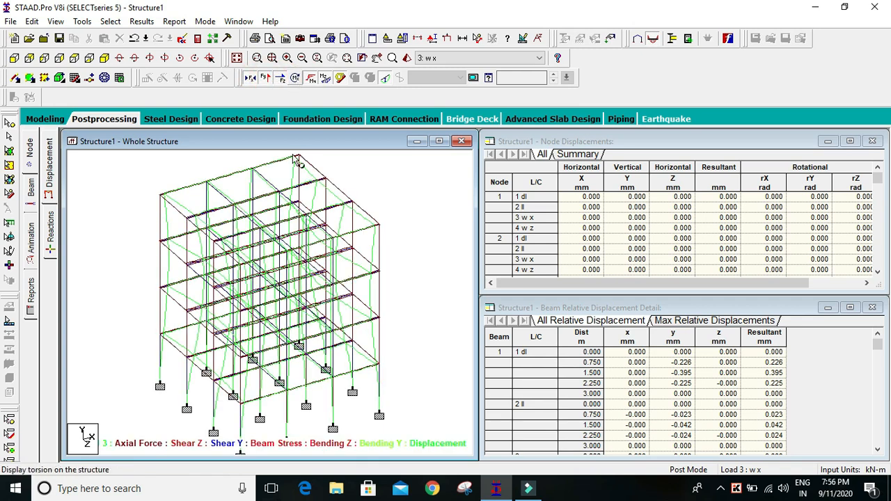
pyautogui.scroll(-2, 291, 214)
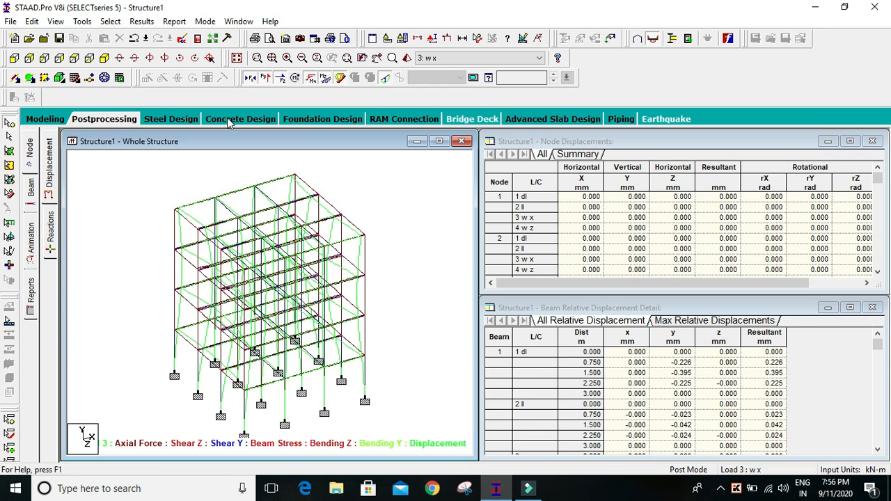
# Step: Annotate the beam results on the whole structure with the maximum bending and maximum shear values
pyautogui.click(141, 21)
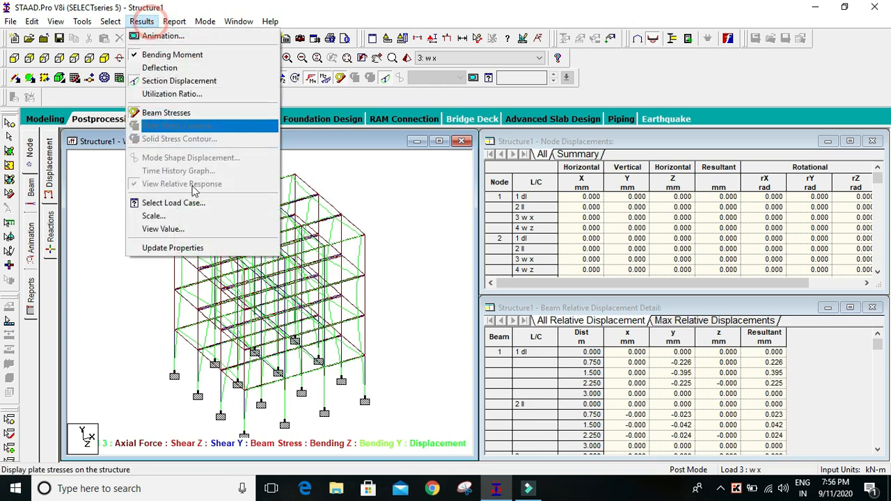
pyautogui.click(201, 230)
pyautogui.click(398, 142)
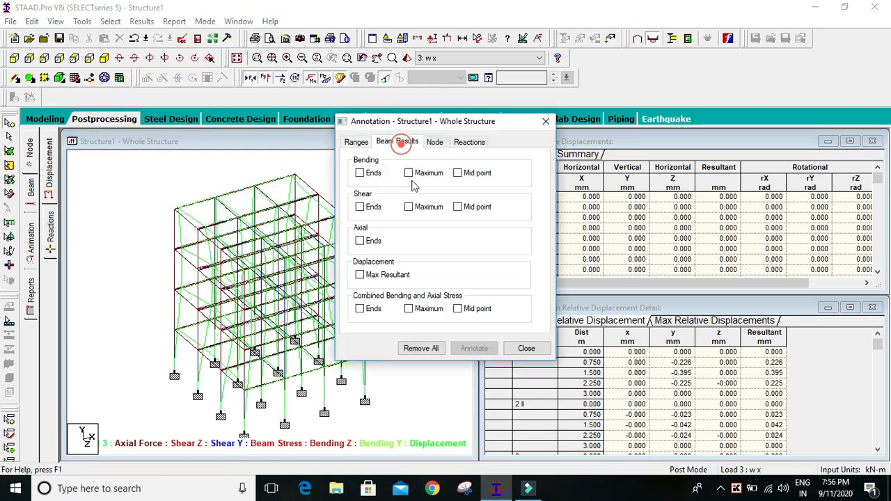
pyautogui.click(374, 173)
pyautogui.click(409, 172)
pyautogui.click(373, 174)
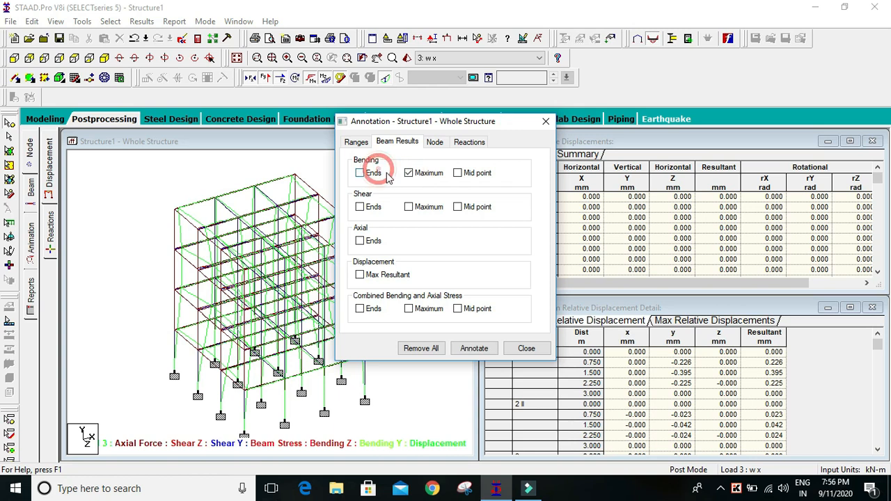
pyautogui.click(409, 207)
pyautogui.click(474, 348)
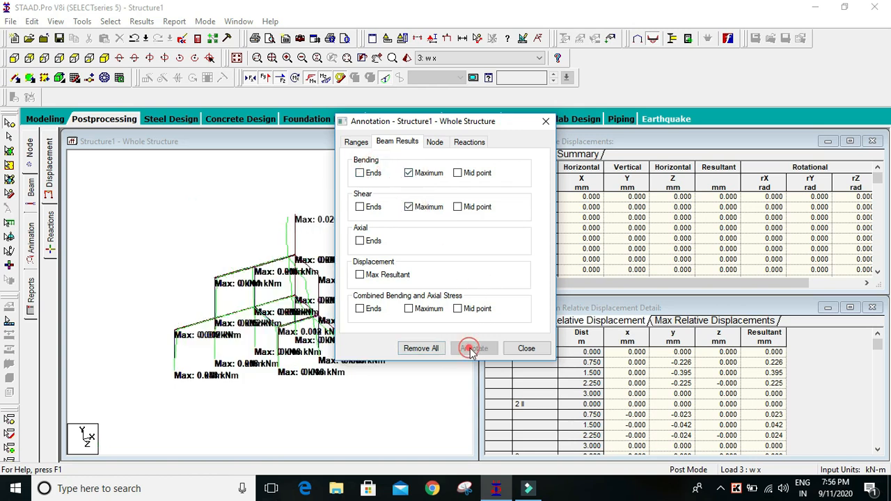
pyautogui.click(531, 352)
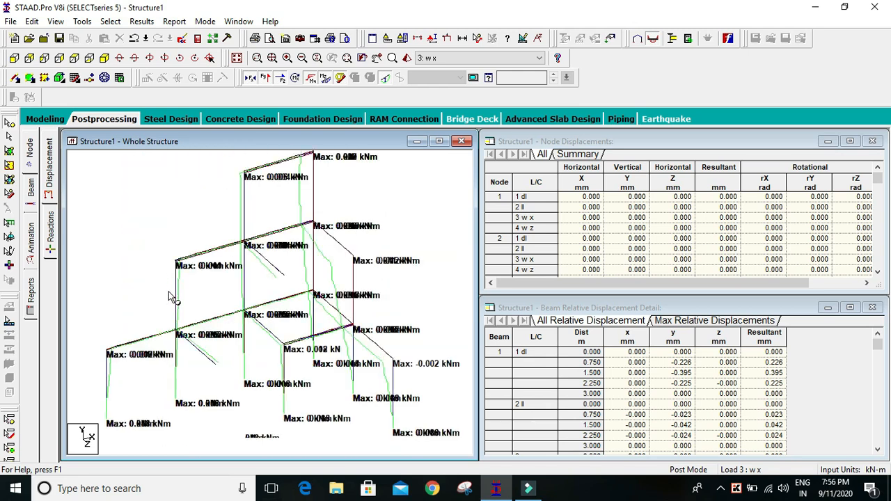
pyautogui.scroll(-3, 261, 282)
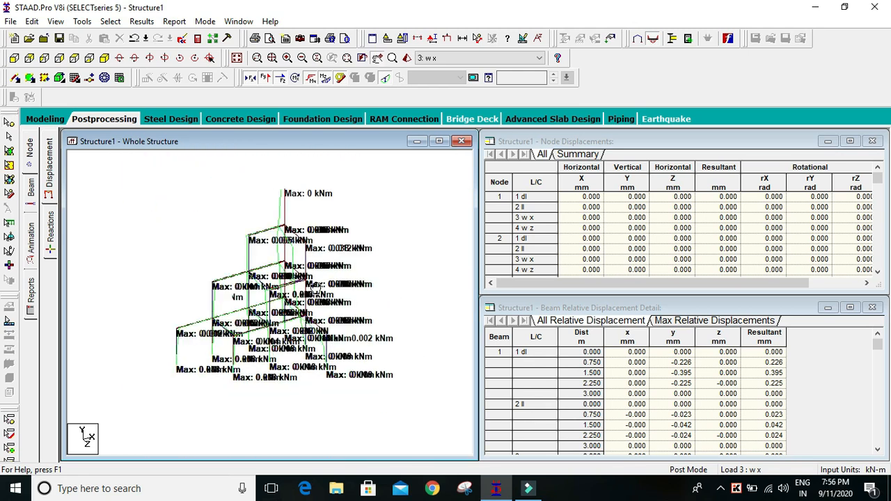
# Step: Return to modeling mode and set the concrete design code to IS456
pyautogui.click(50, 120)
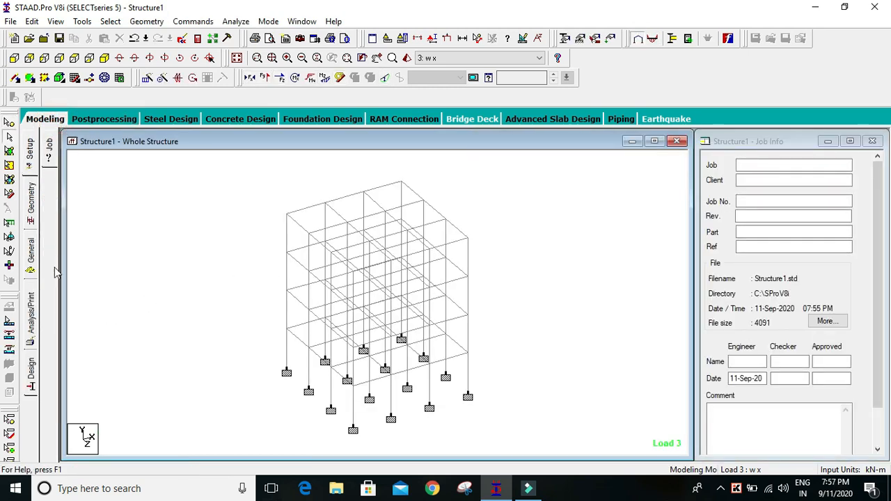
pyautogui.click(32, 252)
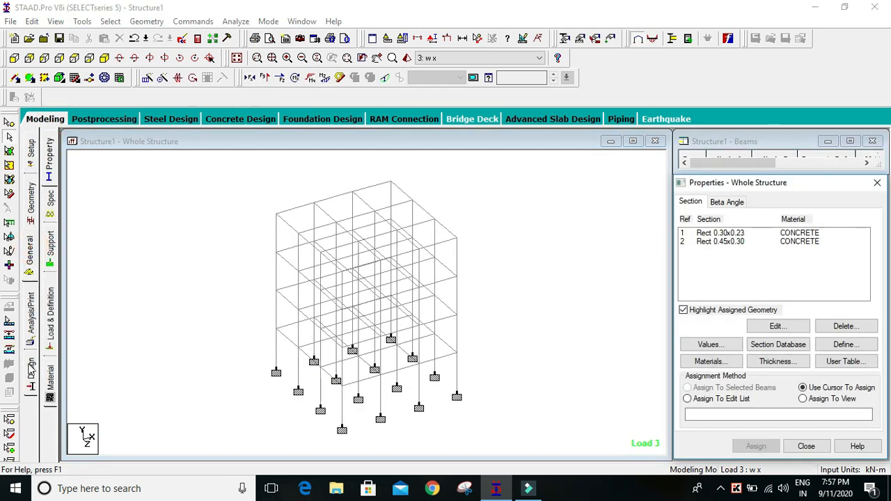
pyautogui.click(31, 369)
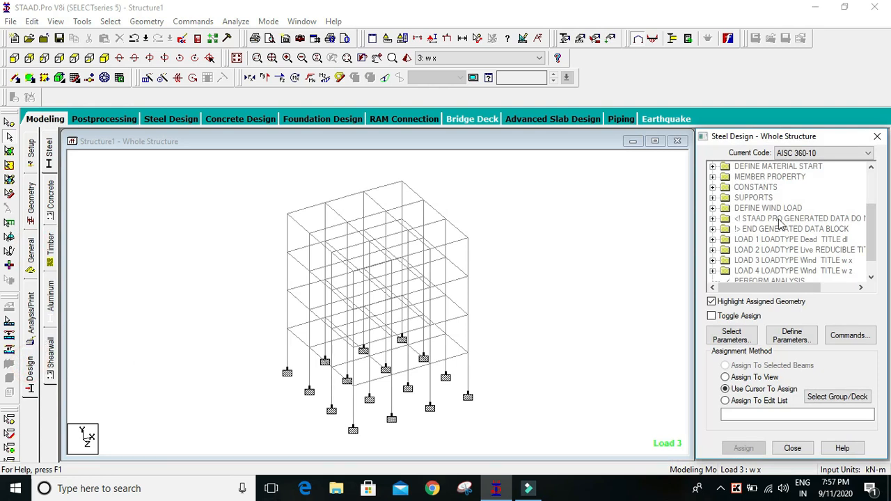
pyautogui.click(51, 197)
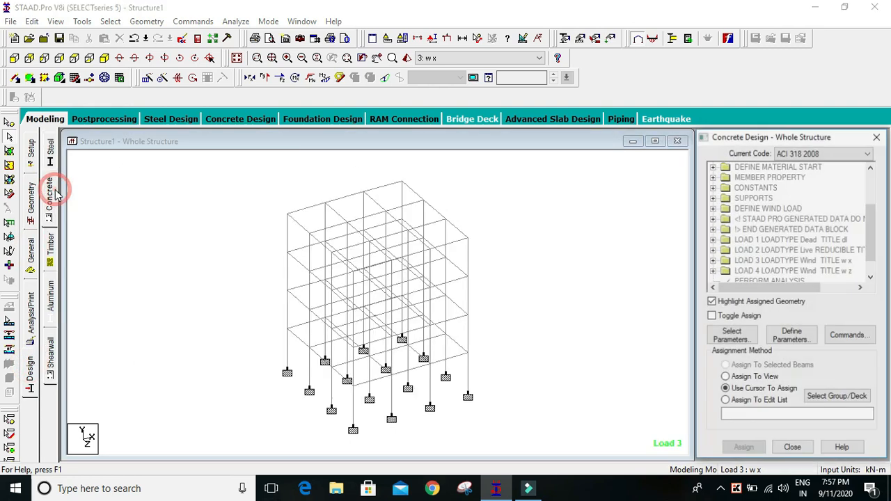
pyautogui.click(801, 152)
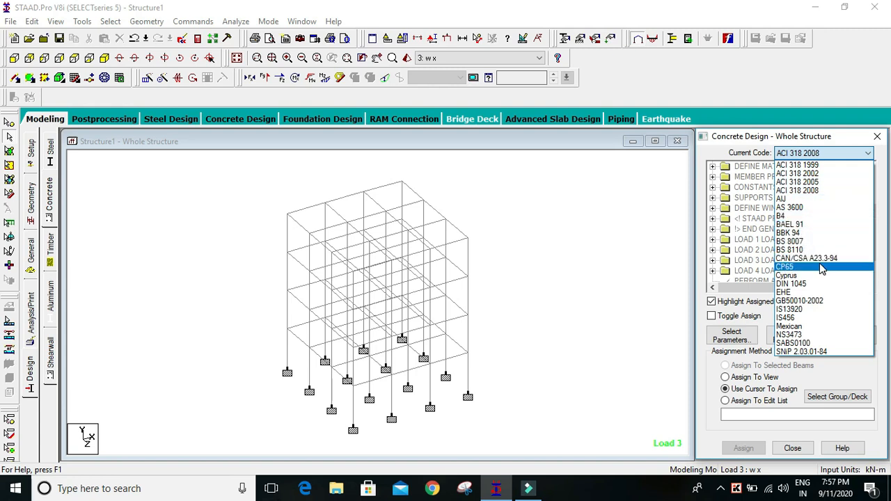
pyautogui.click(822, 318)
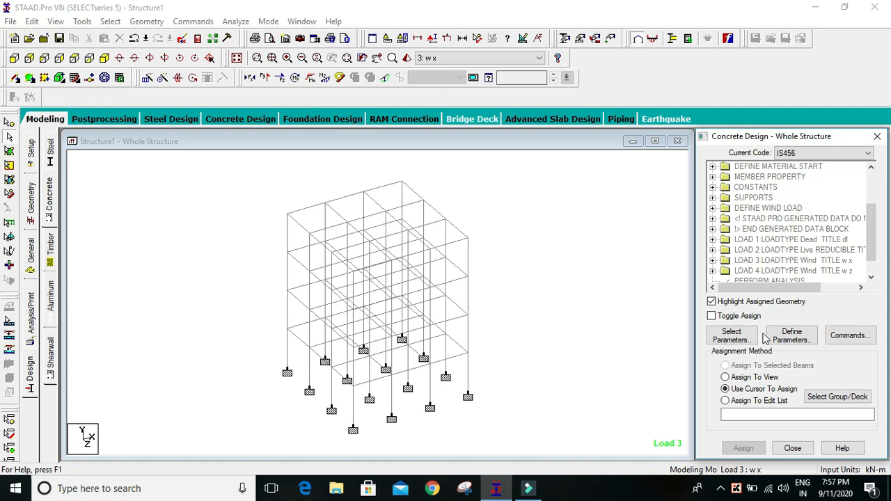
# Step: Limit the selected concrete design parameters to Fc (concrete compressive strength) and Fymain (main reinforcement yield strength)
pyautogui.click(730, 336)
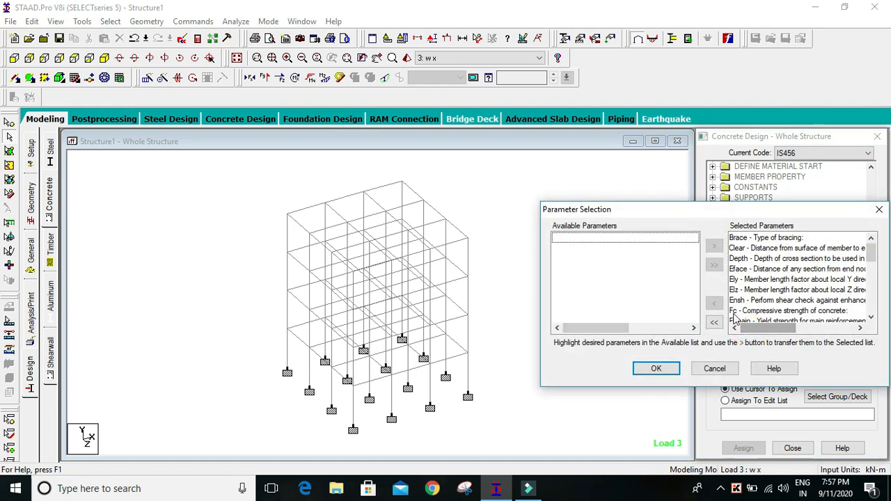
pyautogui.click(714, 322)
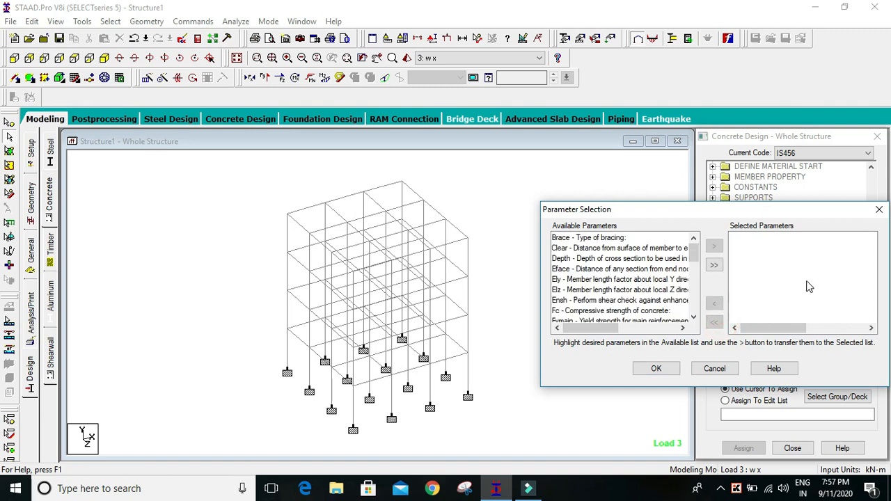
pyautogui.moveTo(693, 258); pyautogui.dragTo(698, 272)
pyautogui.doubleClick(605, 249)
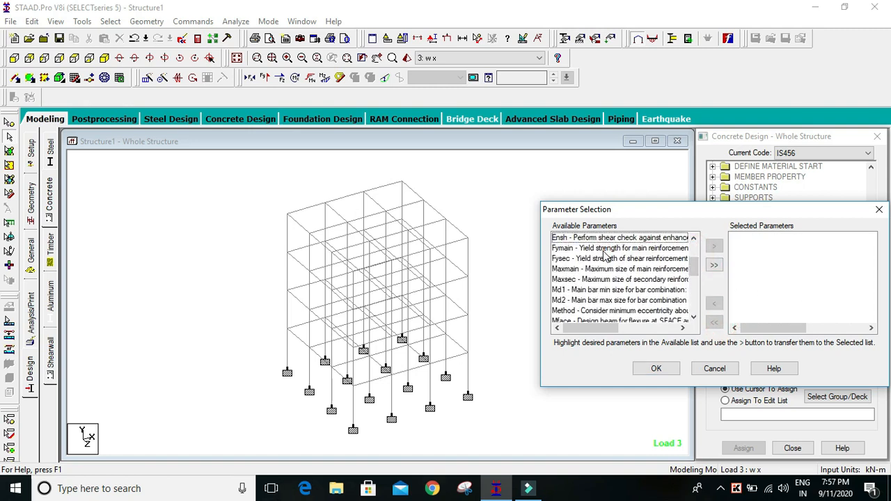
pyautogui.doubleClick(639, 248)
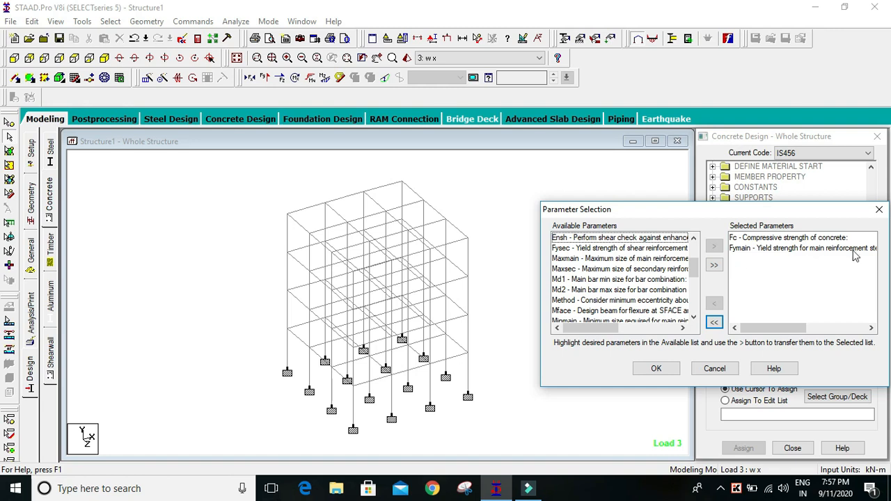
pyautogui.click(655, 369)
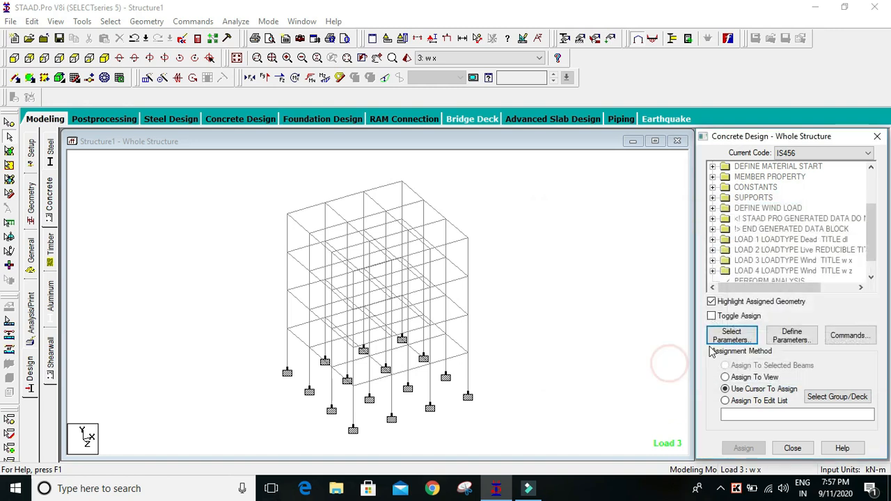
# Step: Define the FC design parameter with a concrete compressive strength of 25000.2 kN/m2 and add it to the concrete design
pyautogui.click(790, 336)
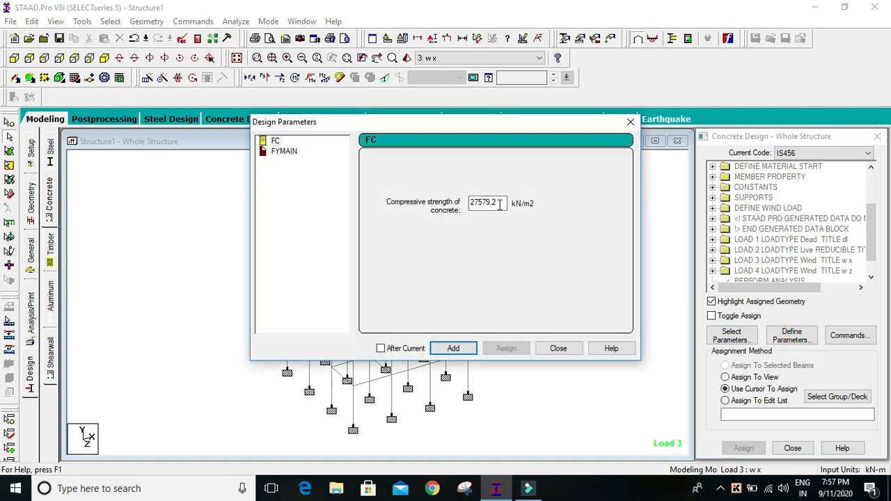
pyautogui.click(295, 151)
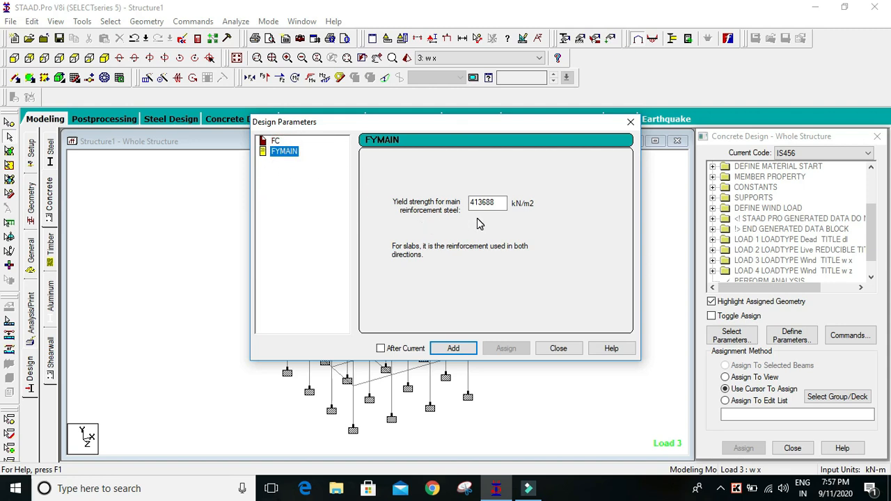
pyautogui.click(277, 141)
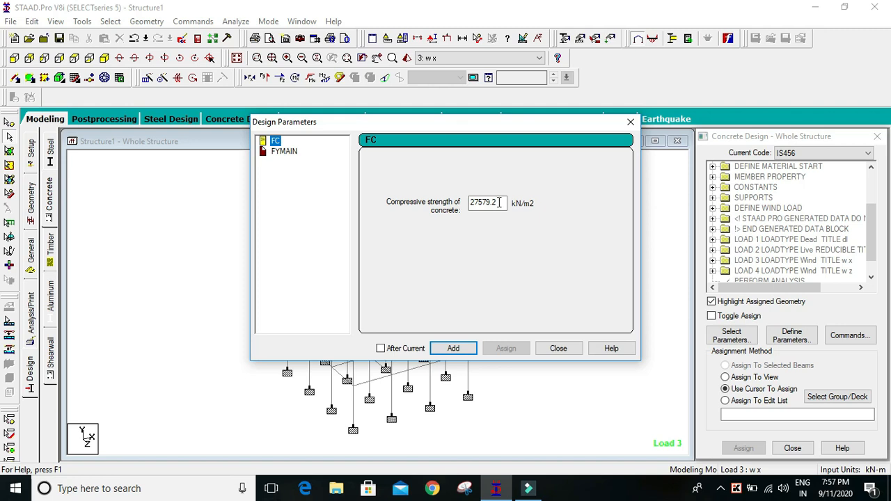
pyautogui.moveTo(499, 202); pyautogui.dragTo(476, 204)
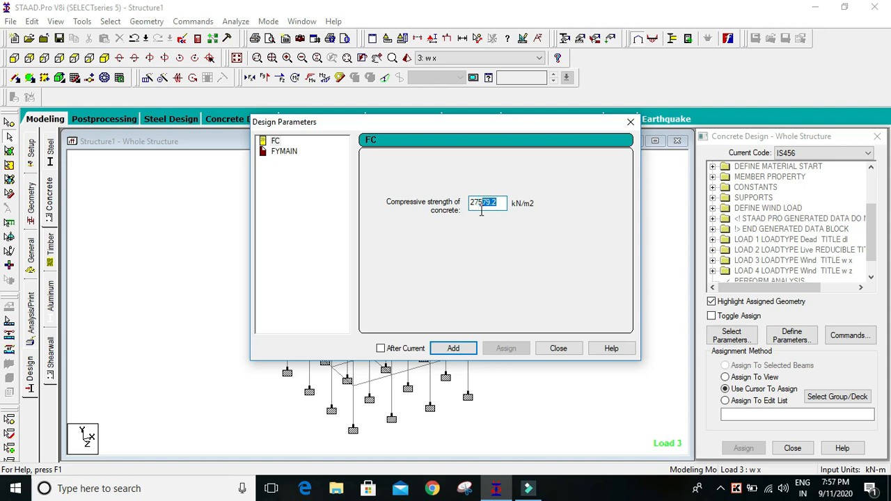
pyautogui.moveTo(481, 211)
pyautogui.mouseDown()
pyautogui.moveTo(494, 216)
pyautogui.moveTo(475, 209)
pyautogui.moveTo(476, 216)
pyautogui.mouseUp()
pyautogui.write('5')
pyautogui.click(462, 350)
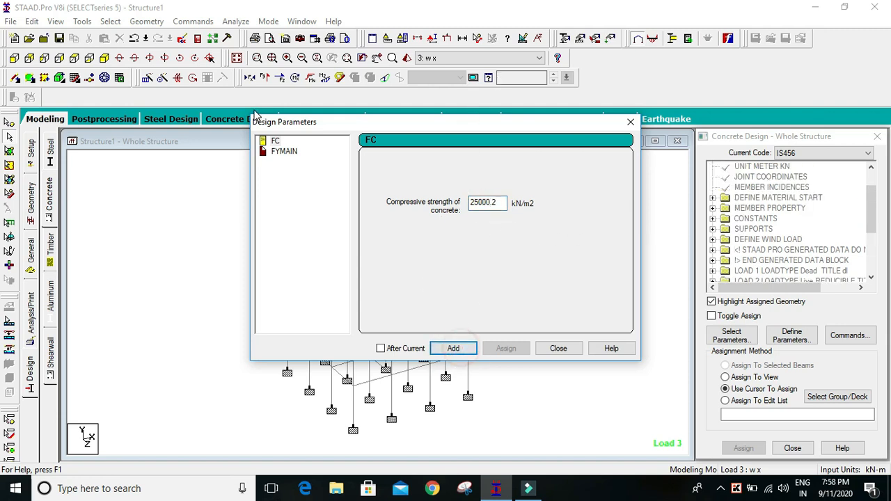
# Step: Define the FYMAIN parameter with a main reinforcement yield strength of 415000 kN/m2 and add it to the concrete design
pyautogui.click(282, 152)
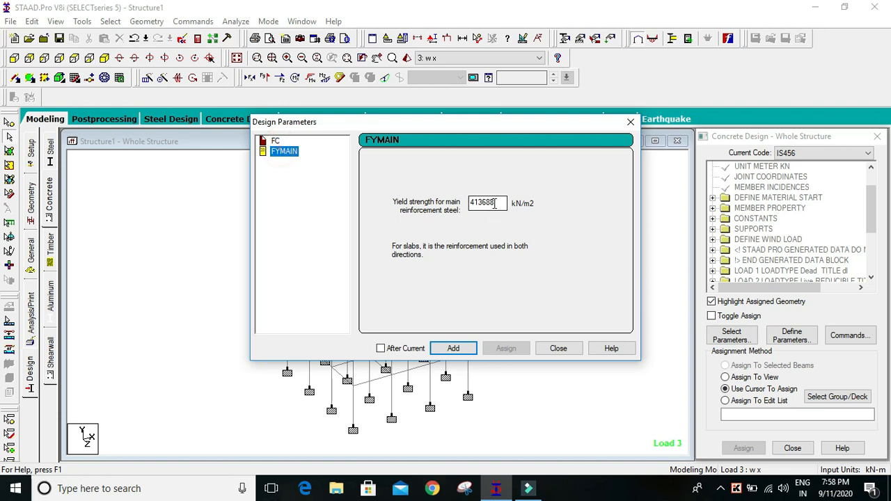
pyautogui.moveTo(495, 202); pyautogui.dragTo(478, 211)
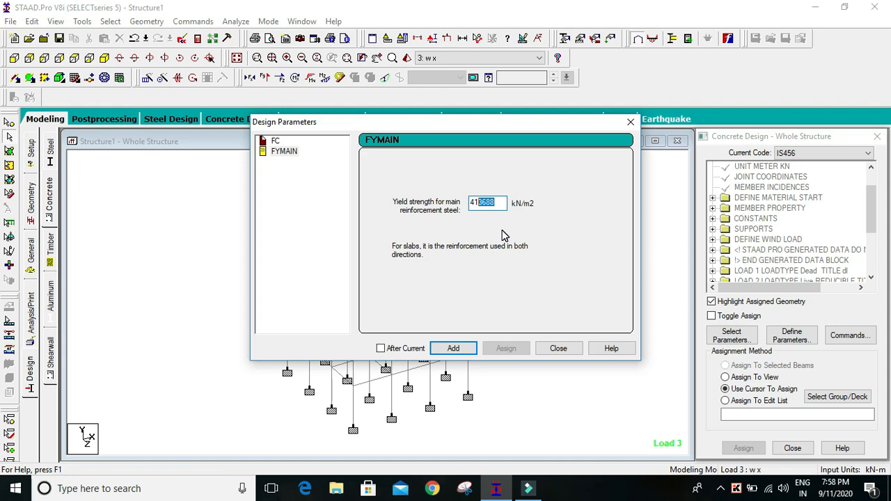
pyautogui.write('5000')
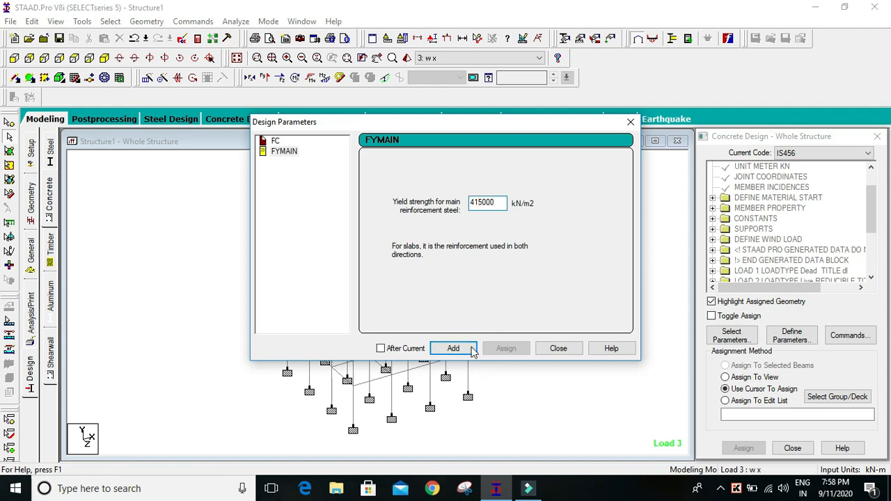
pyautogui.click(472, 346)
pyautogui.click(280, 141)
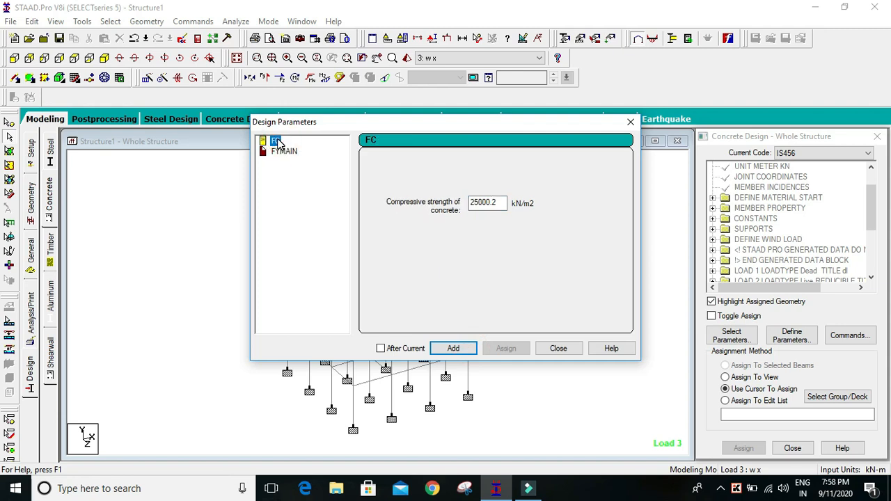
pyautogui.click(545, 354)
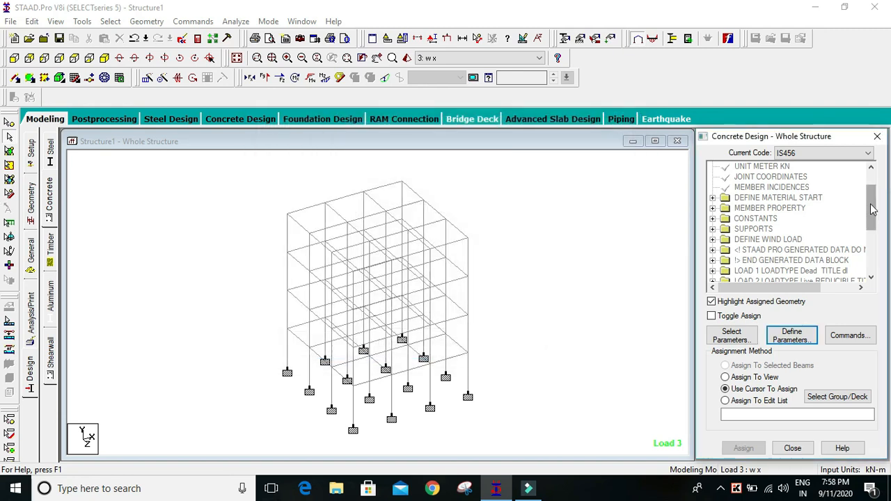
pyautogui.moveTo(870, 189); pyautogui.dragTo(882, 264)
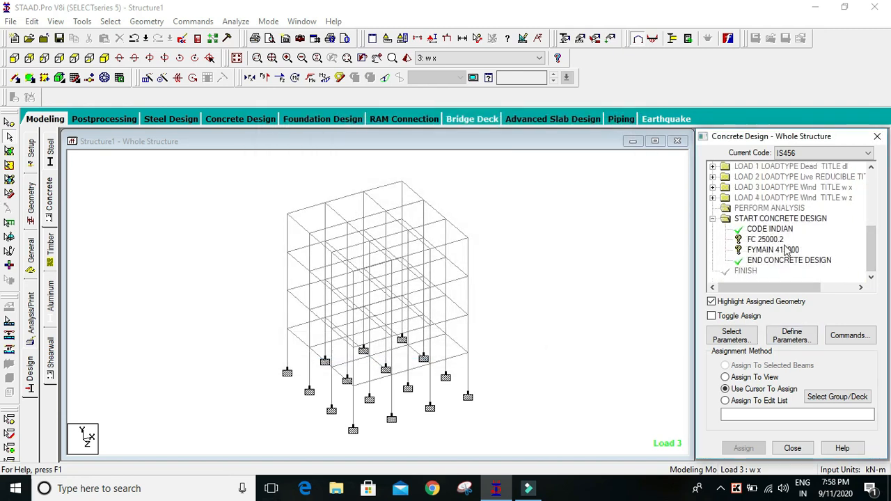
# Step: Add the DESIGN BEAM and DESIGN COLUMN commands to the concrete design
pyautogui.click(848, 335)
pyautogui.moveTo(649, 181); pyautogui.dragTo(456, 105)
pyautogui.click(390, 112)
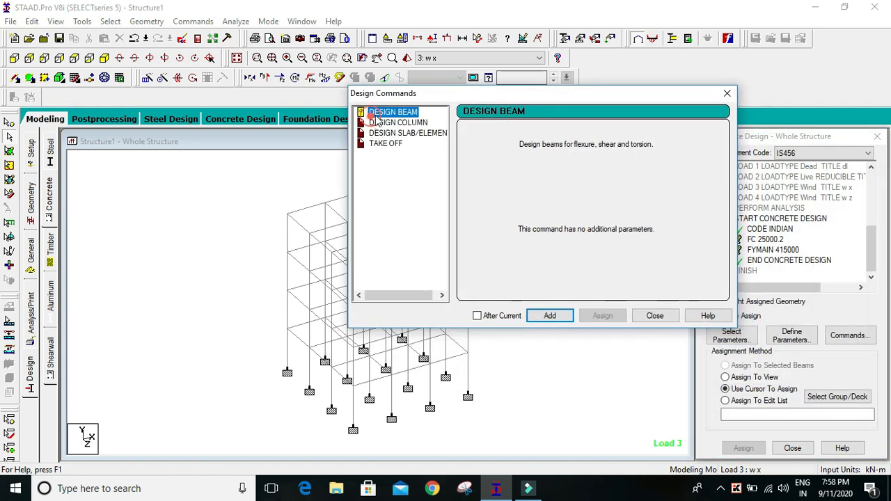
pyautogui.click(549, 315)
pyautogui.click(399, 122)
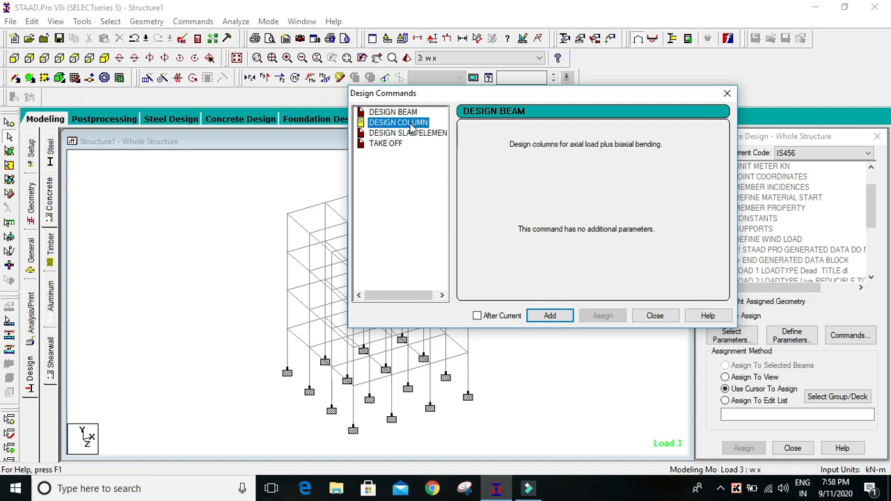
pyautogui.click(549, 315)
# Step: Add the TAKE OFF command for total concrete volume and reinforcement weight to the concrete design
pyautogui.click(386, 133)
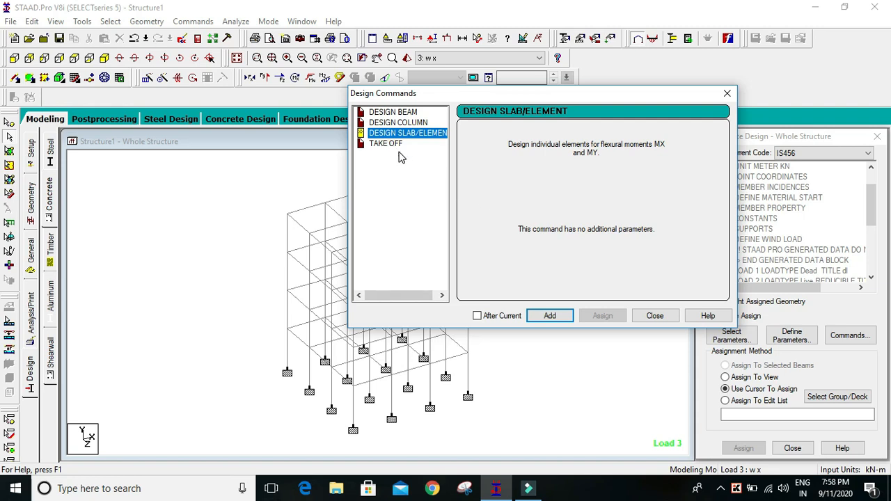
pyautogui.moveTo(470, 89); pyautogui.dragTo(550, 67)
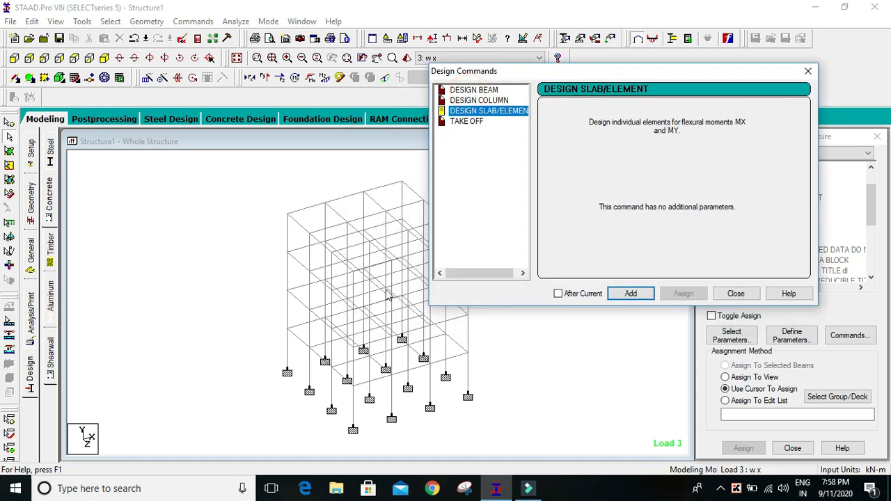
pyautogui.moveTo(648, 73); pyautogui.dragTo(558, 79)
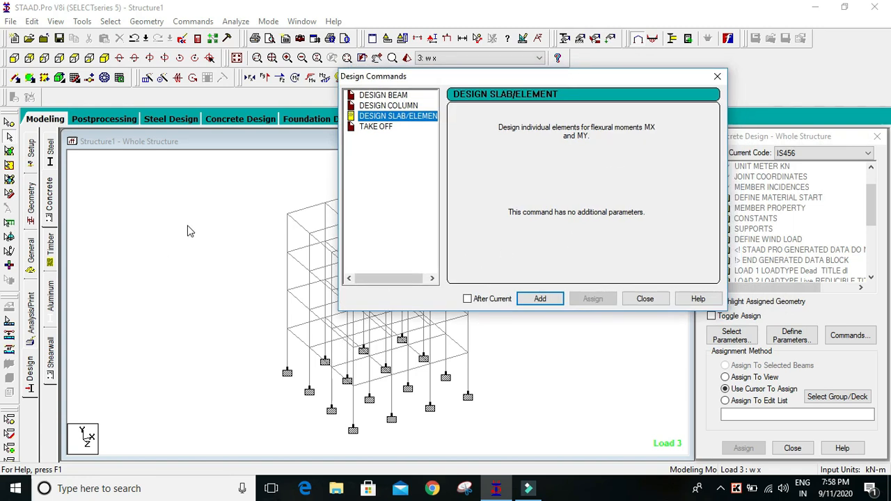
pyautogui.click(368, 127)
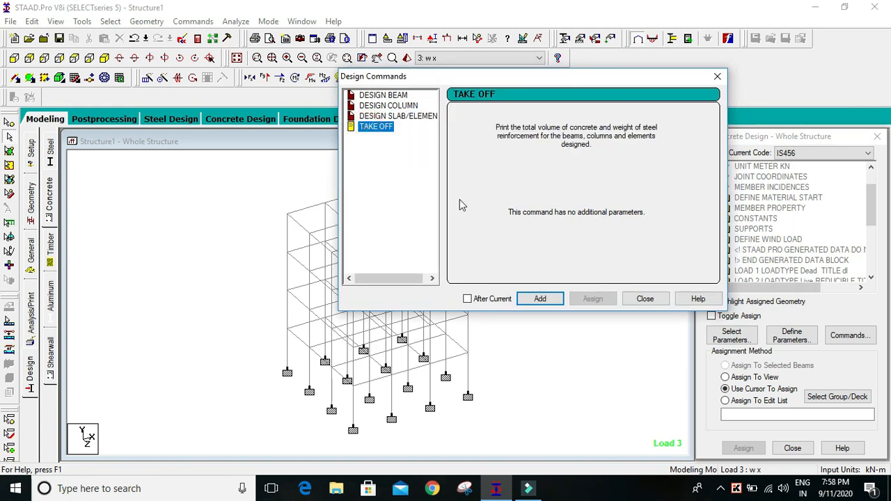
pyautogui.click(547, 303)
pyautogui.click(647, 301)
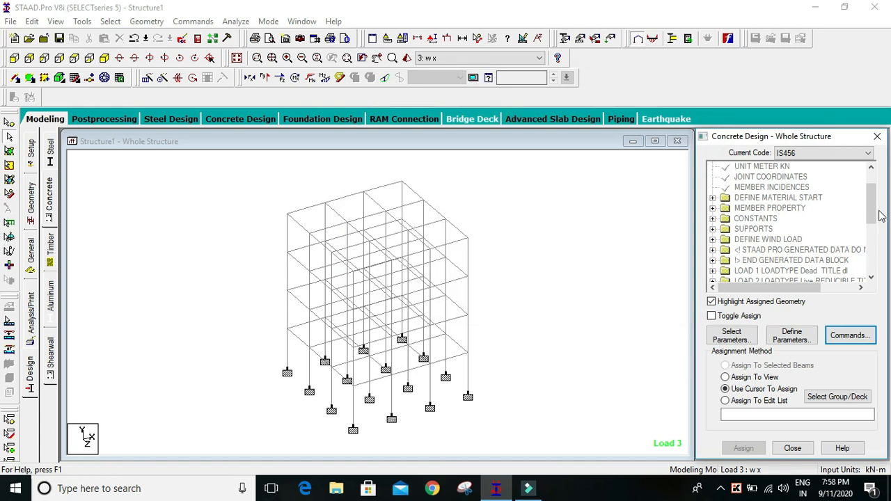
# Step: Assign the FC 25000.2 parameter to the whole structure using Assign To View
pyautogui.moveTo(874, 202); pyautogui.dragTo(875, 263)
pyautogui.click(765, 208)
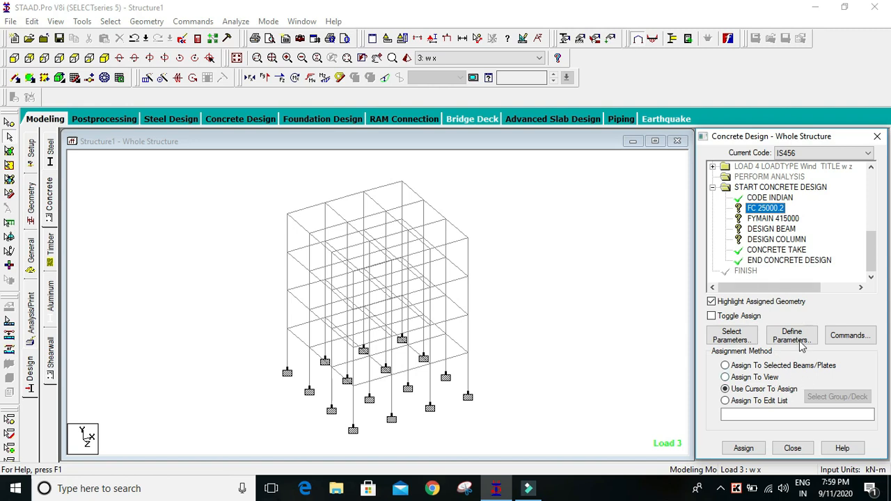
pyautogui.click(755, 377)
pyautogui.click(744, 449)
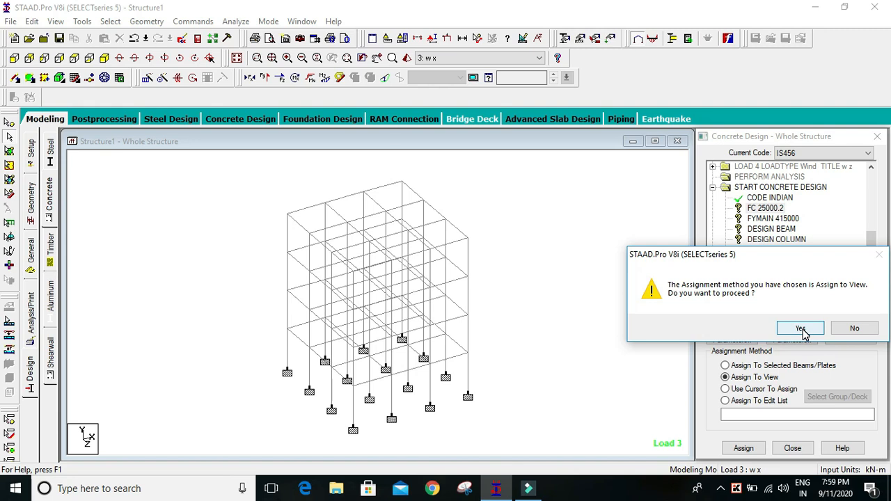
pyautogui.click(800, 328)
# Step: Assign the FYMAIN 415000 parameter to the whole structure using Assign To View
pyautogui.click(772, 218)
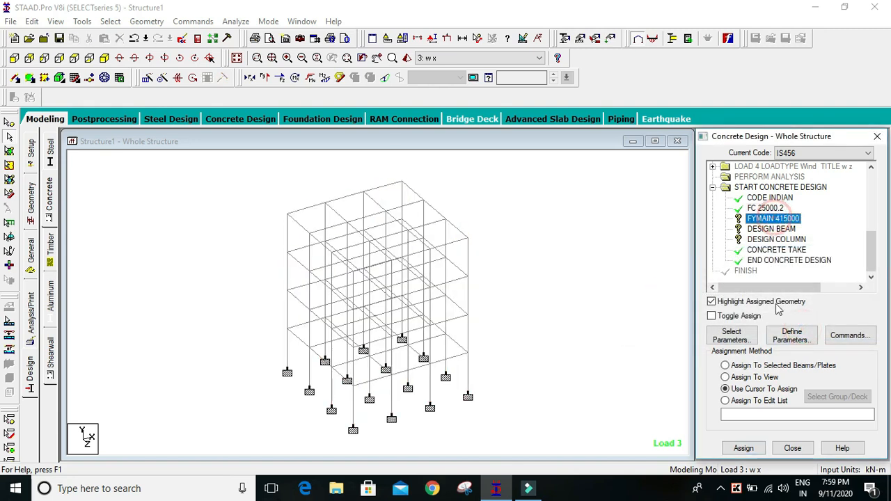
pyautogui.click(755, 377)
pyautogui.click(743, 448)
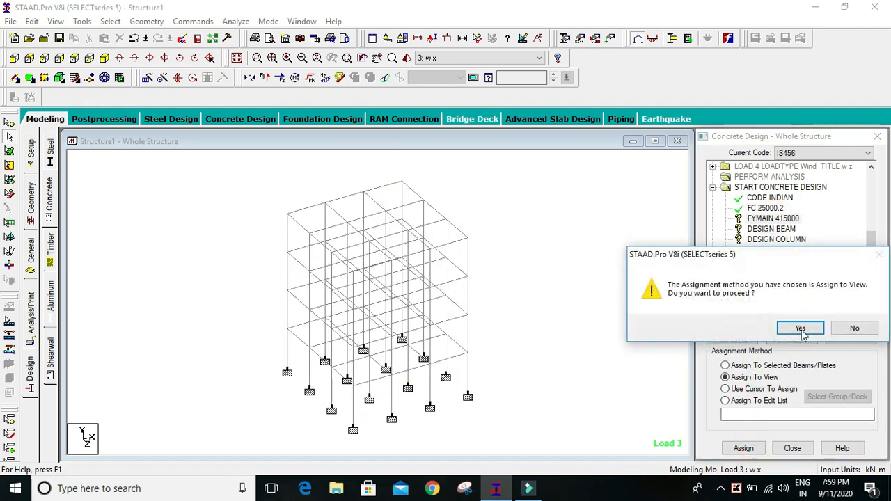
pyautogui.click(800, 329)
# Step: Assign the DESIGN BEAM command to all beams parallel to the X and Z axes
pyautogui.click(771, 229)
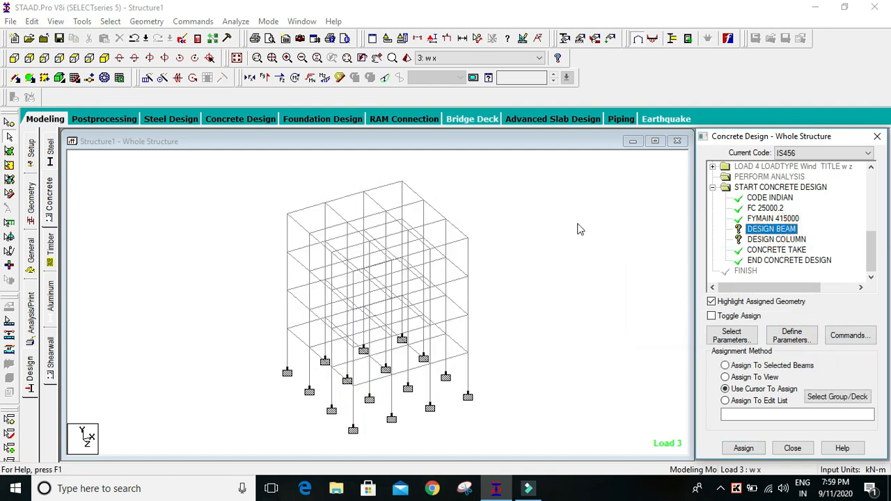
pyautogui.click(110, 21)
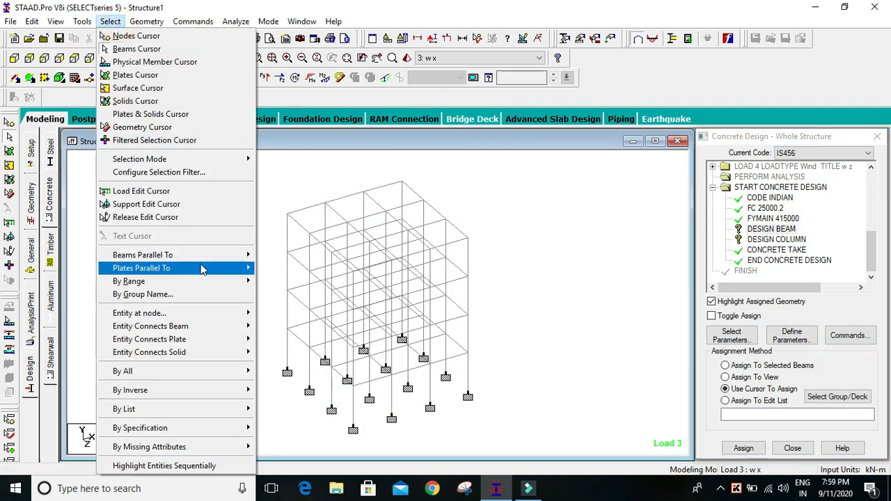
pyautogui.moveTo(202, 255)
pyautogui.click(277, 254)
pyautogui.click(110, 21)
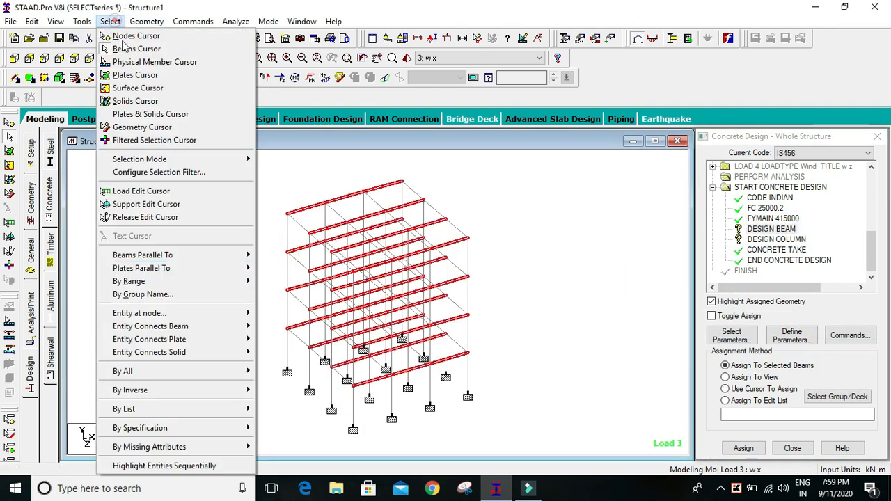
pyautogui.click(204, 252)
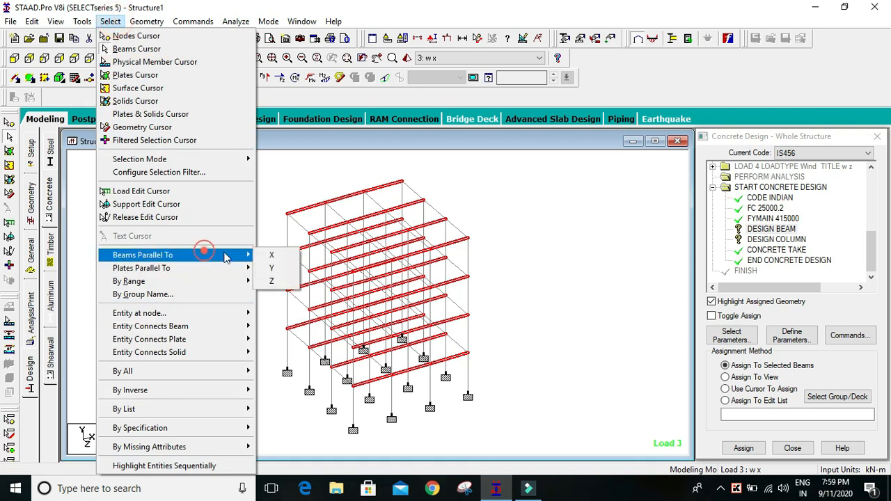
pyautogui.click(272, 280)
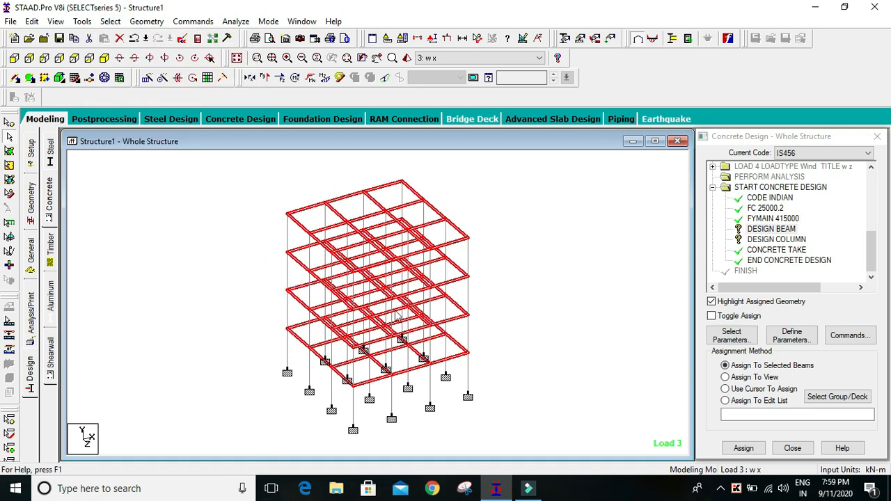
pyautogui.click(755, 447)
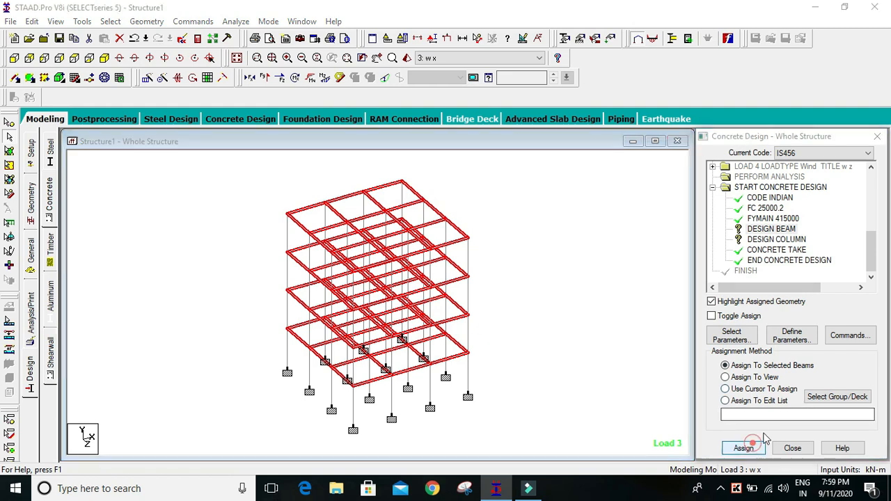
pyautogui.click(800, 330)
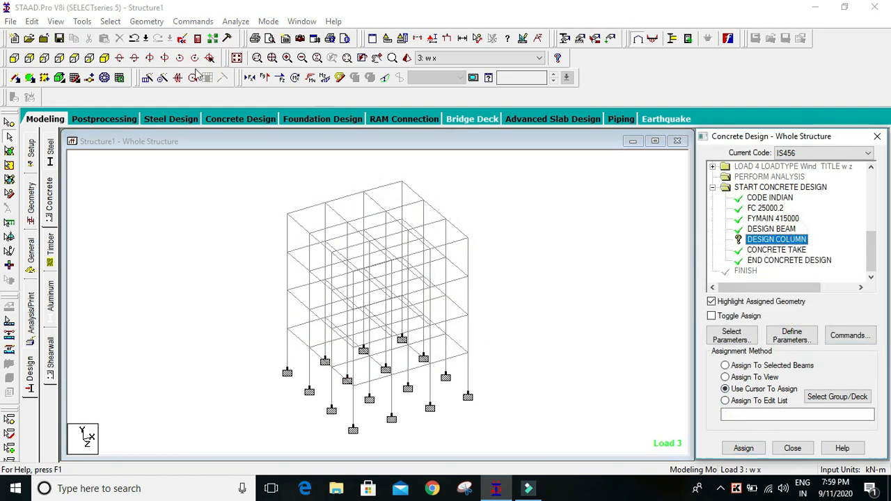
# Step: Assign the DESIGN COLUMN command to all members parallel to the Y axis
pyautogui.click(110, 21)
pyautogui.moveTo(183, 255)
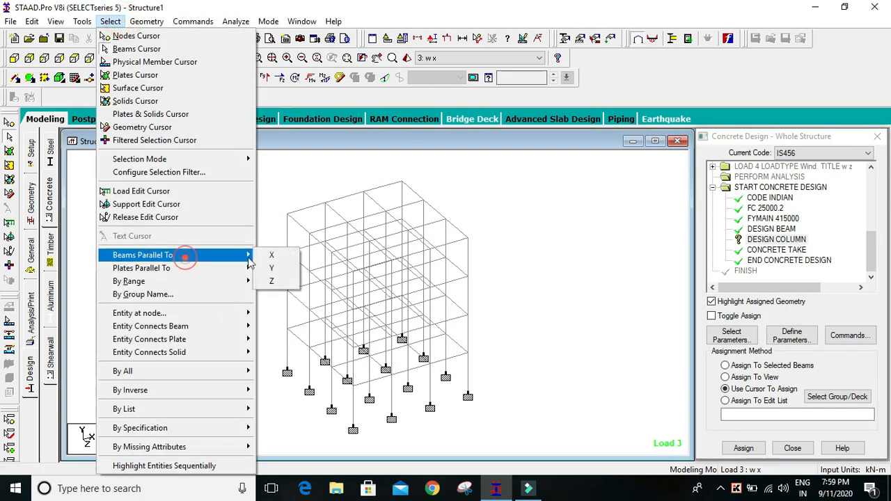
pyautogui.click(272, 269)
pyautogui.click(743, 448)
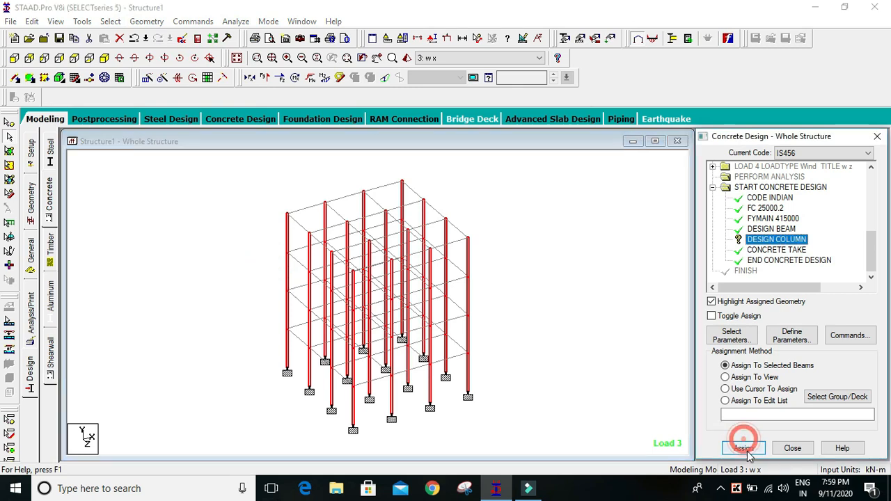
pyautogui.click(504, 221)
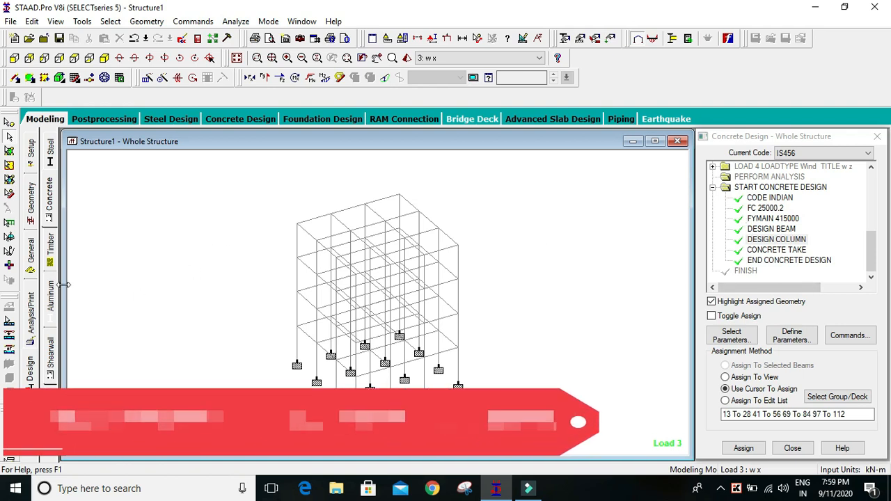
# Step: Add another Perform Analysis command with the No Print option after the concrete design block
pyautogui.click(29, 315)
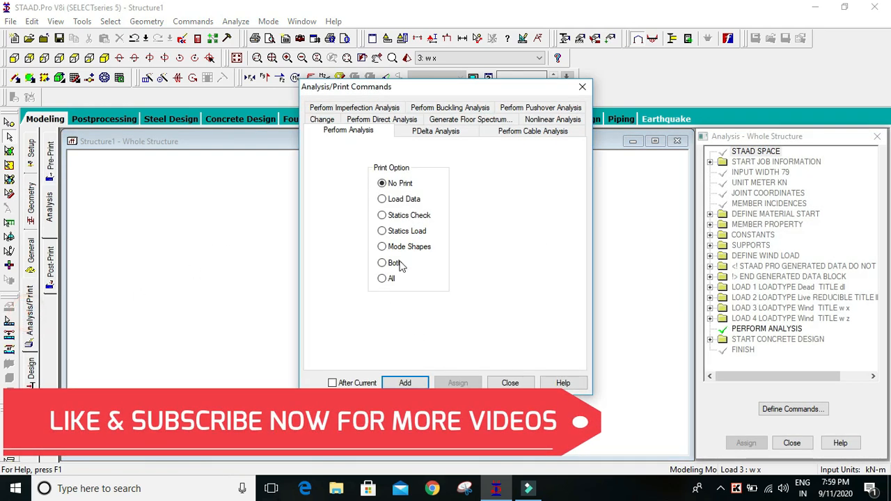
pyautogui.click(405, 383)
pyautogui.click(509, 383)
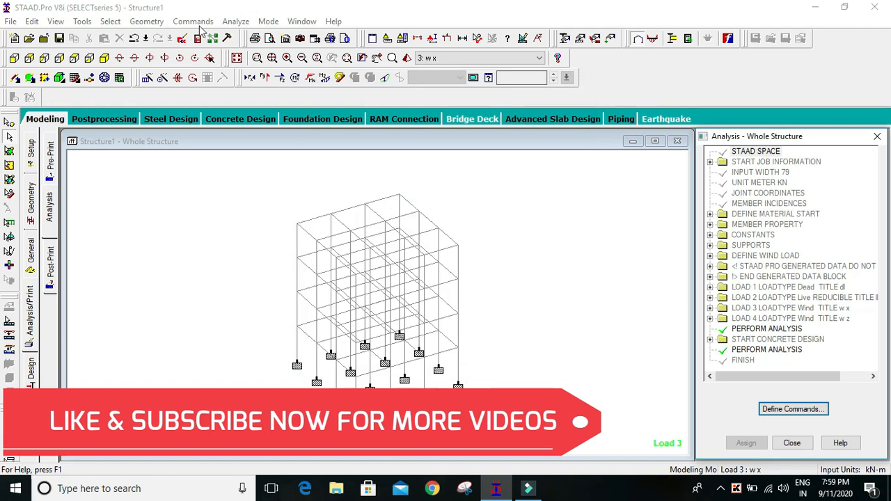
# Step: Run the analysis, saving the modified structure under its current name, and open the output file when the run ends
pyautogui.click(235, 21)
pyautogui.click(259, 35)
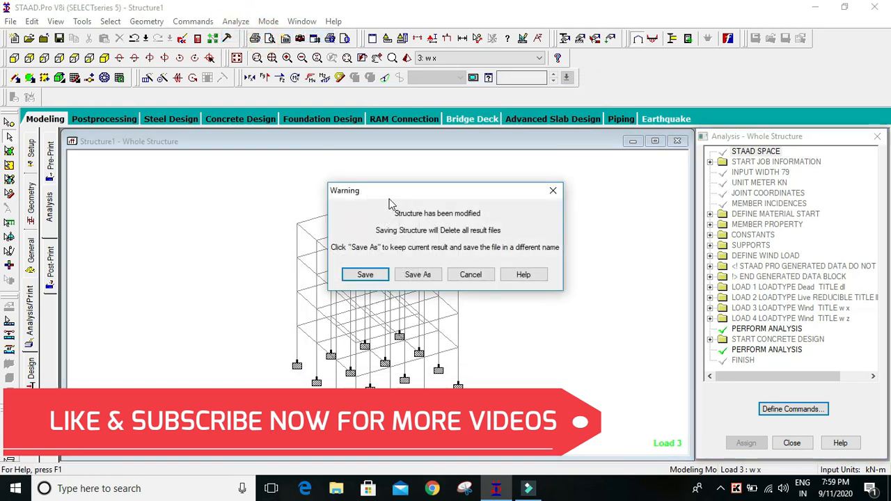
pyautogui.click(367, 270)
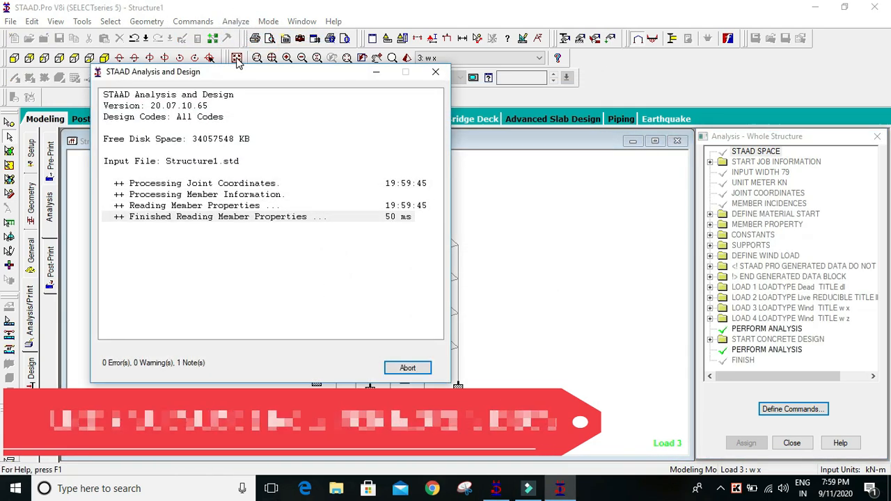
pyautogui.moveTo(228, 74); pyautogui.dragTo(285, 70)
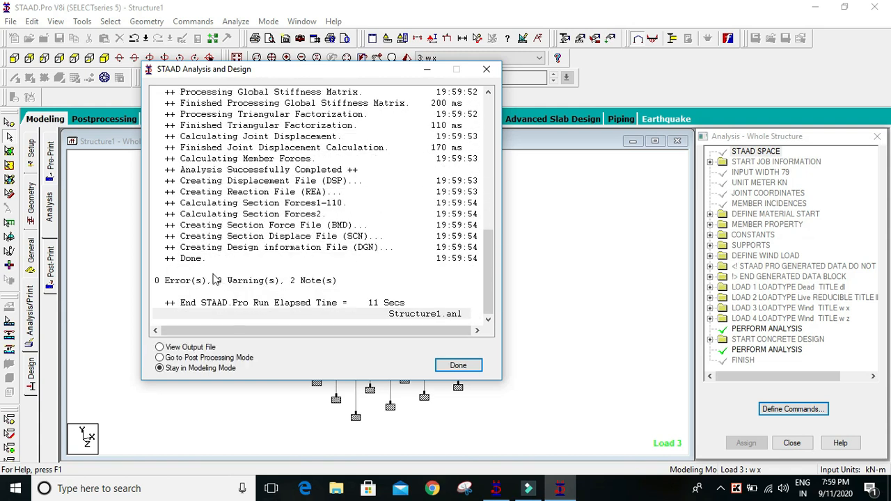
pyautogui.click(188, 346)
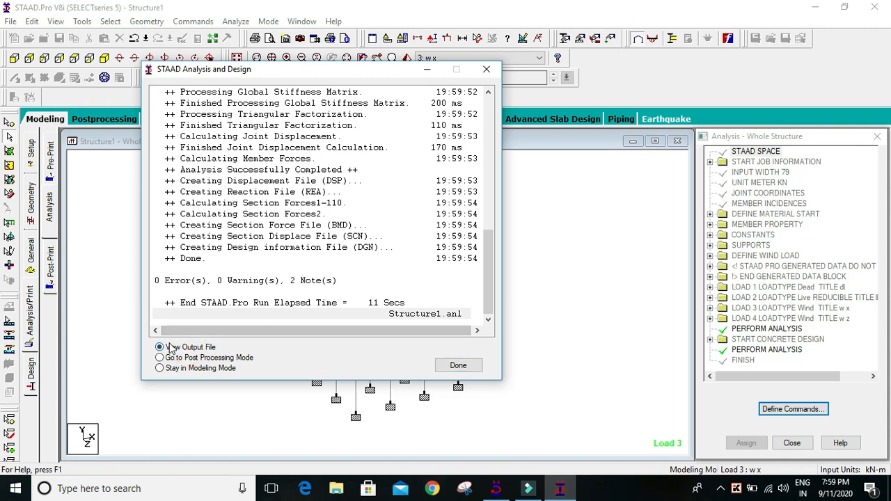
pyautogui.click(458, 365)
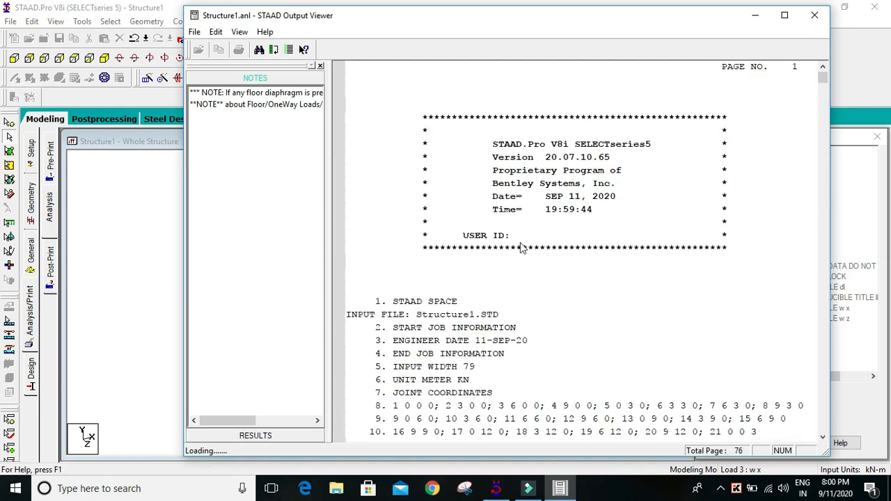
# Step: Examine the beam design results in the output file, comparing required reinforcement areas, provided bars and shear links from beam 38 onward
pyautogui.scroll(-8, 529, 293)
pyautogui.scroll(-10, 542, 287)
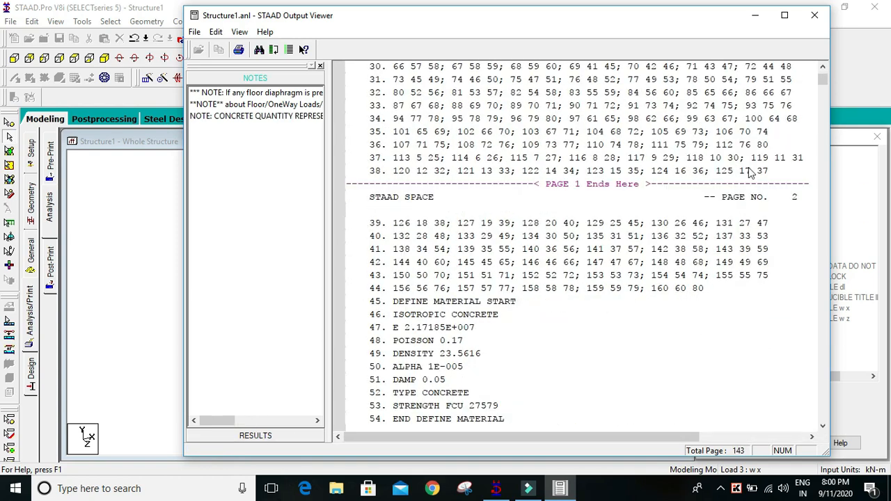
pyautogui.moveTo(821, 78); pyautogui.dragTo(823, 139)
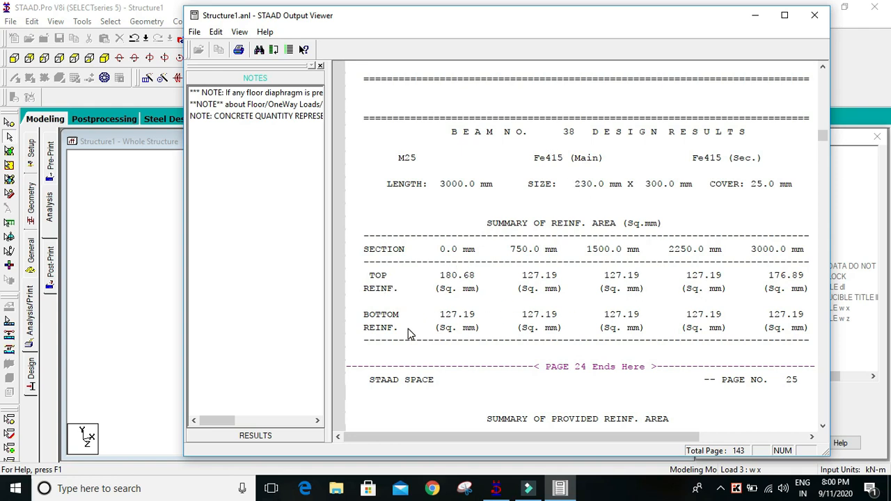
pyautogui.scroll(-1, 696, 324)
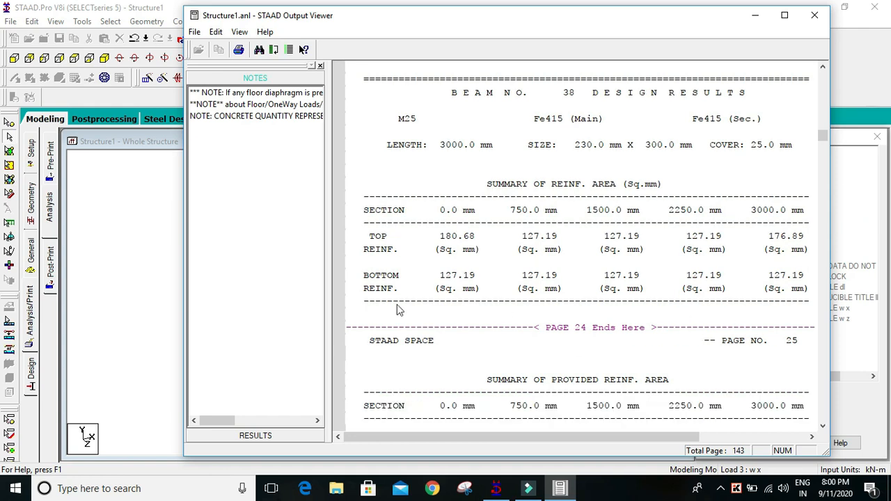
pyautogui.scroll(-3, 418, 303)
pyautogui.scroll(-3, 533, 282)
pyautogui.scroll(-5, 507, 227)
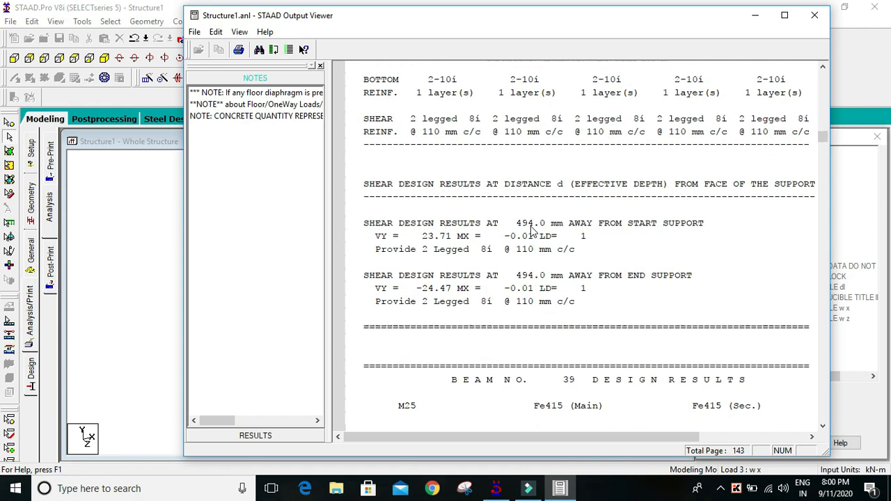
pyautogui.scroll(4, 519, 171)
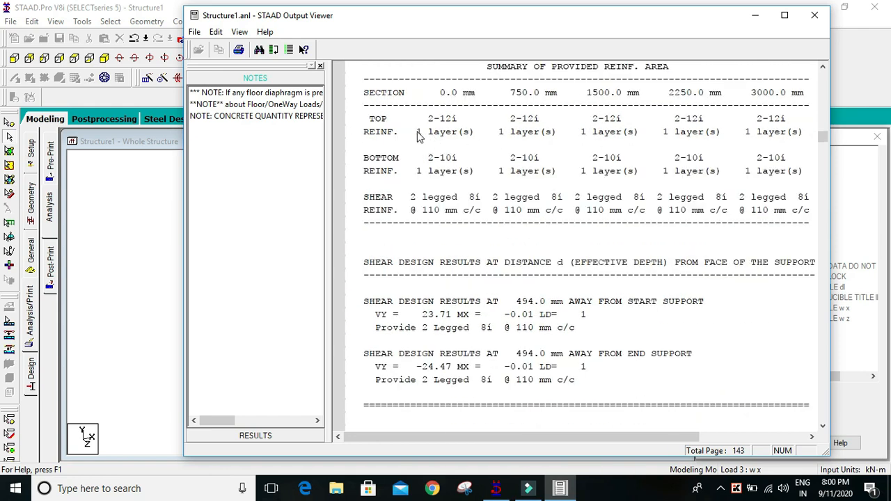
pyautogui.scroll(-17, 521, 155)
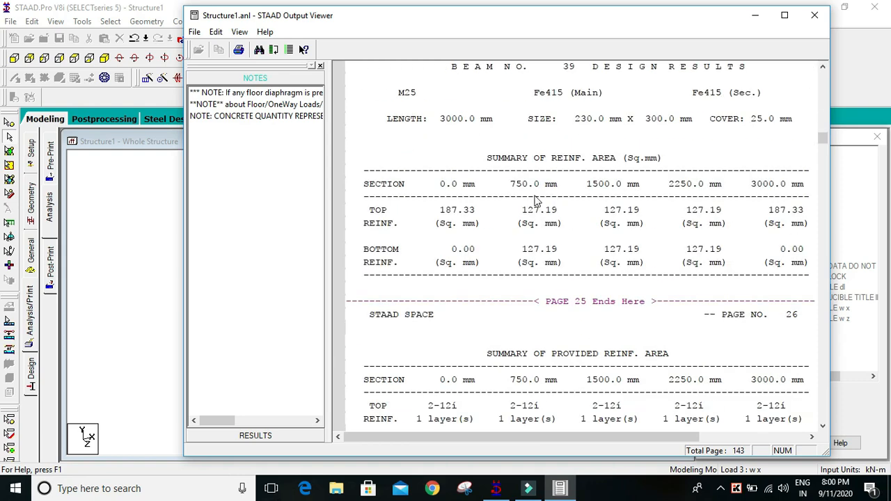
pyautogui.scroll(-20, 566, 203)
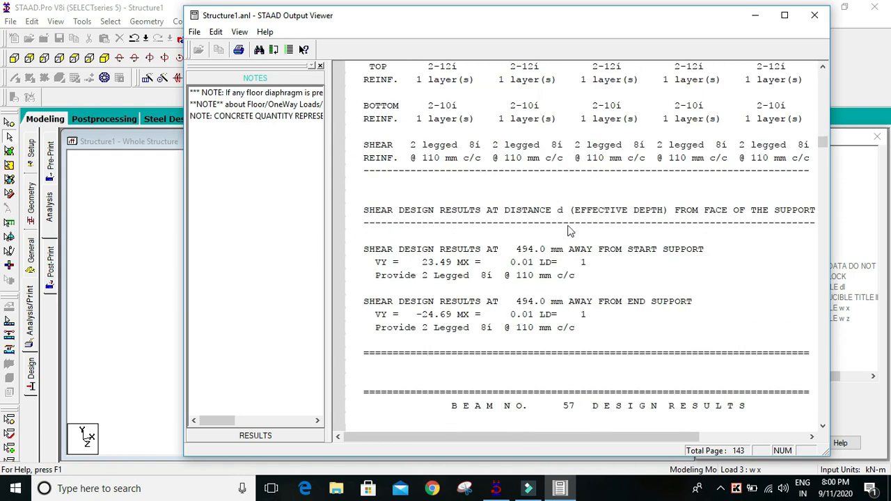
pyautogui.scroll(-15, 584, 254)
# Step: Go to the CONCRETE DESIGN results and examine the design parameters, beam 1 and the reinforcement summaries of the higher-numbered beams
pyautogui.click(256, 435)
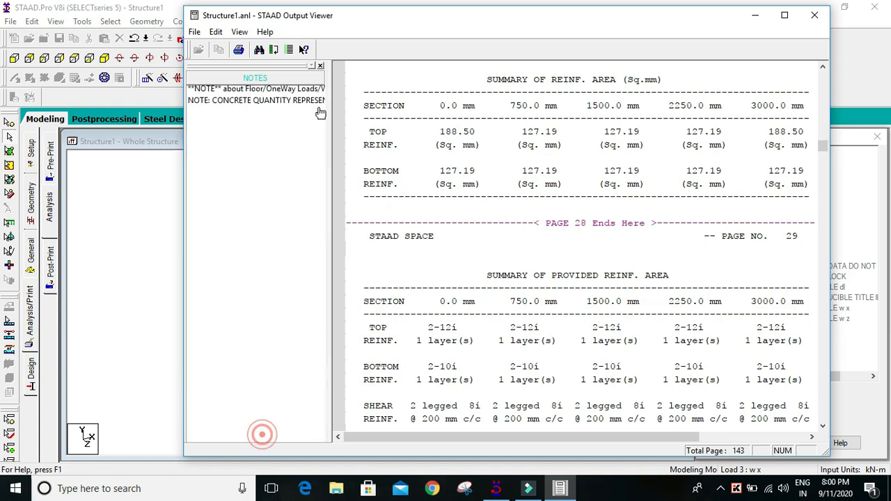
pyautogui.click(243, 108)
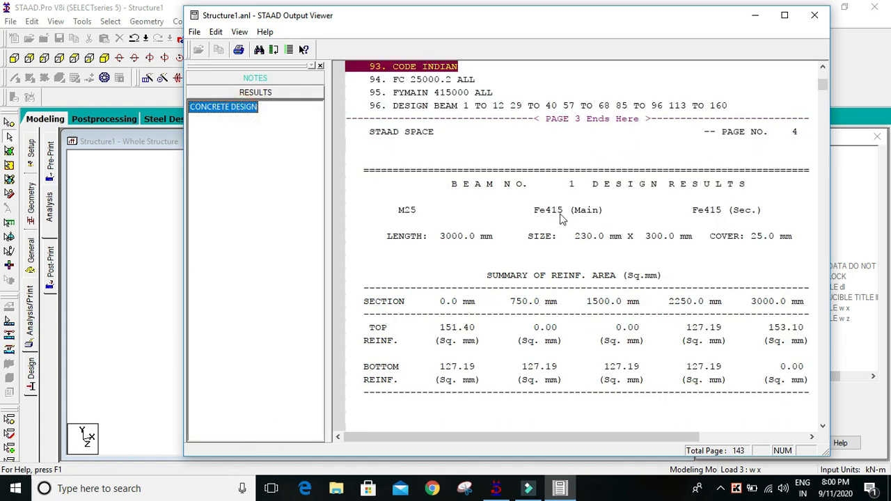
pyautogui.scroll(-1, 598, 212)
pyautogui.scroll(1, 550, 186)
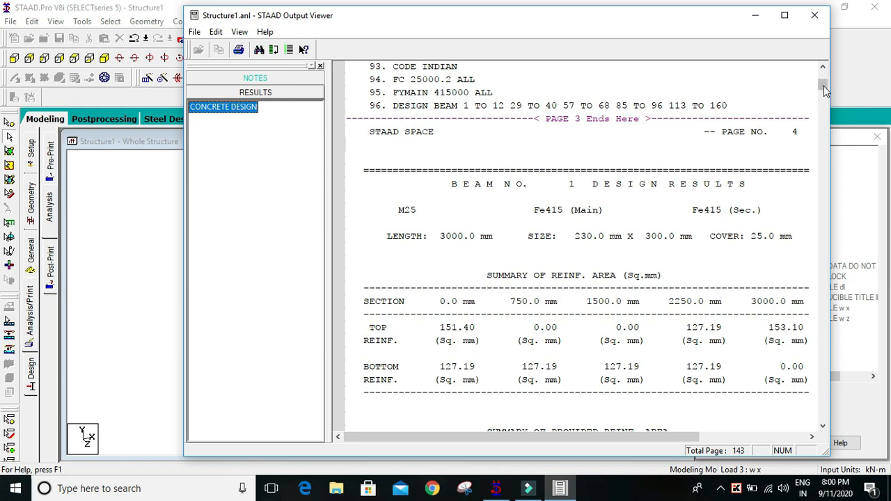
pyautogui.moveTo(824, 85); pyautogui.dragTo(824, 190)
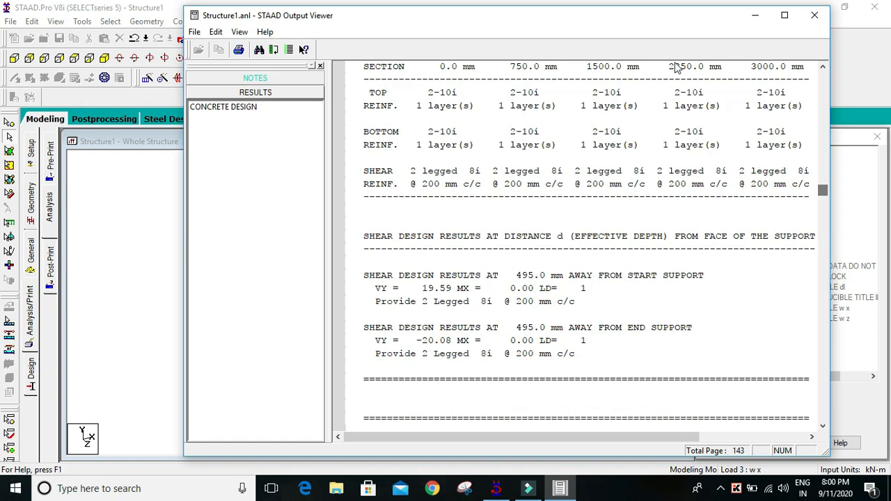
pyautogui.click(626, 26)
pyautogui.moveTo(584, 21); pyautogui.dragTo(554, 24)
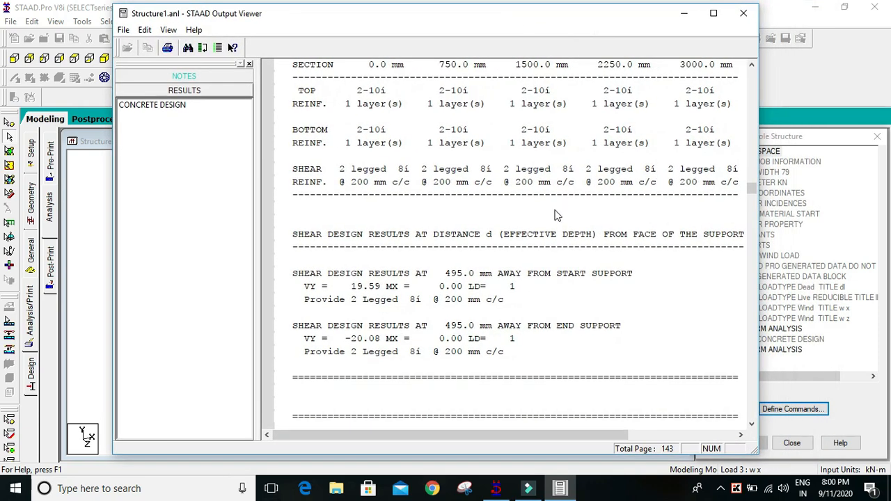
pyautogui.scroll(-18, 556, 223)
pyautogui.scroll(-7, 550, 298)
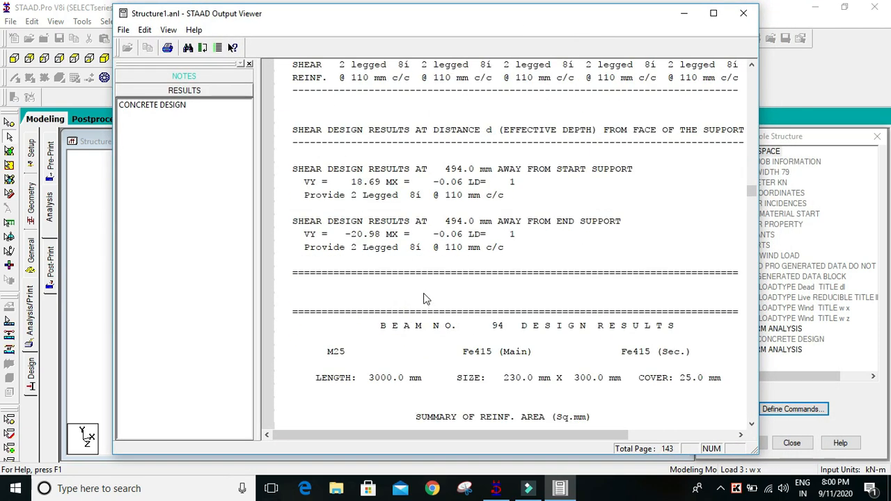
pyautogui.scroll(-20, 426, 298)
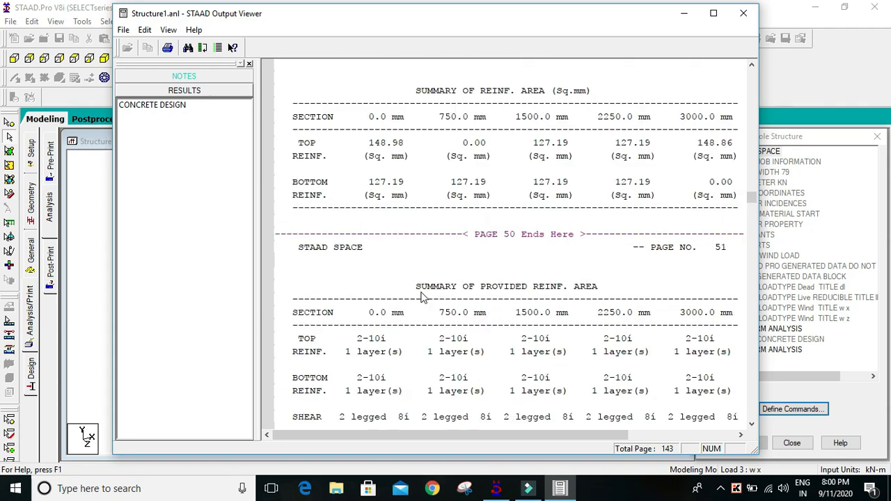
pyautogui.scroll(-5, 421, 298)
# Step: Return to the start of the CONCRETE DESIGN results and review the reinforcement and shear design of the first few beams
pyautogui.click(180, 104)
pyautogui.scroll(-14, 474, 243)
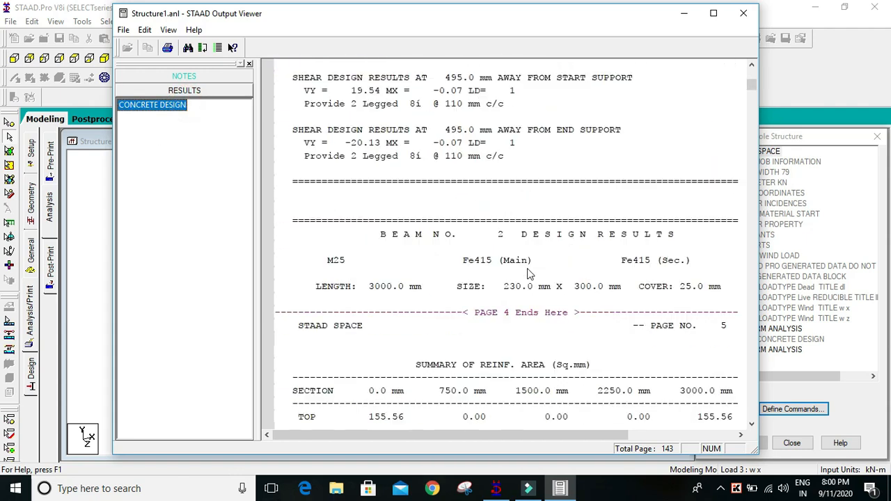
pyautogui.scroll(-20, 527, 273)
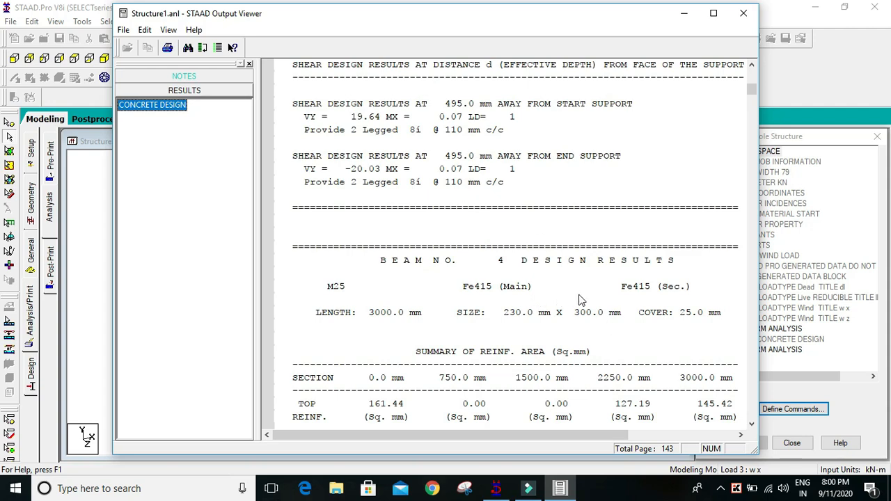
pyautogui.scroll(-20, 538, 278)
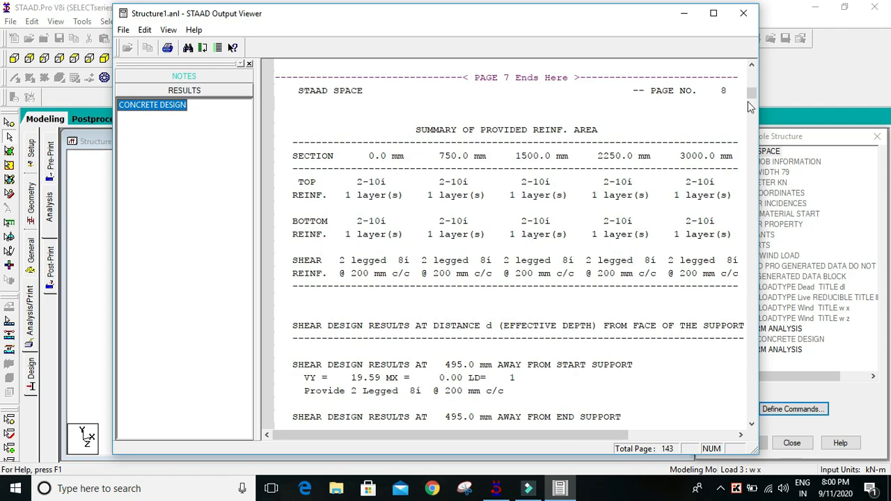
# Step: Examine the concrete take-off at the end of the report, covering total concrete volume and steel weight for each bar diameter
pyautogui.moveTo(751, 98); pyautogui.dragTo(758, 354)
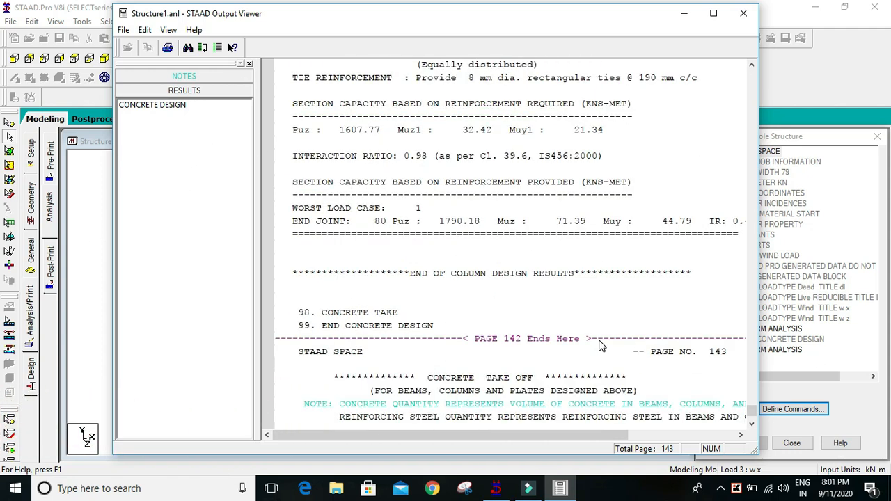
pyautogui.scroll(-7, 598, 342)
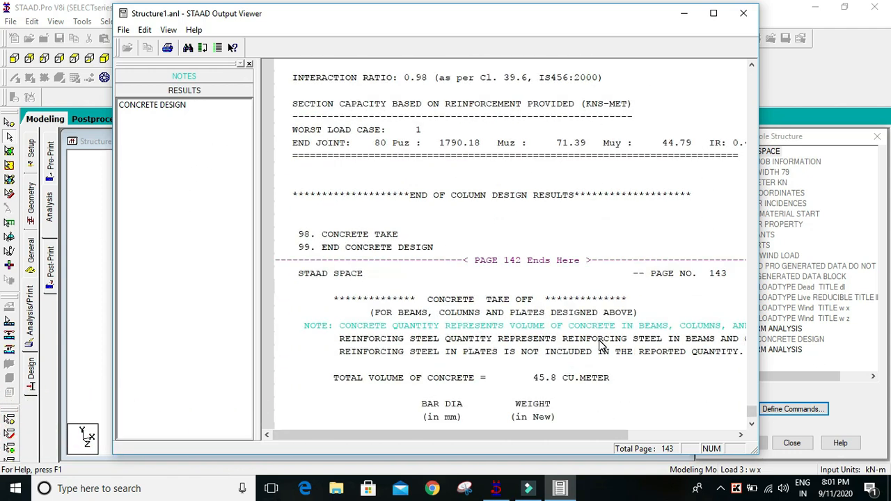
pyautogui.scroll(-1, 541, 327)
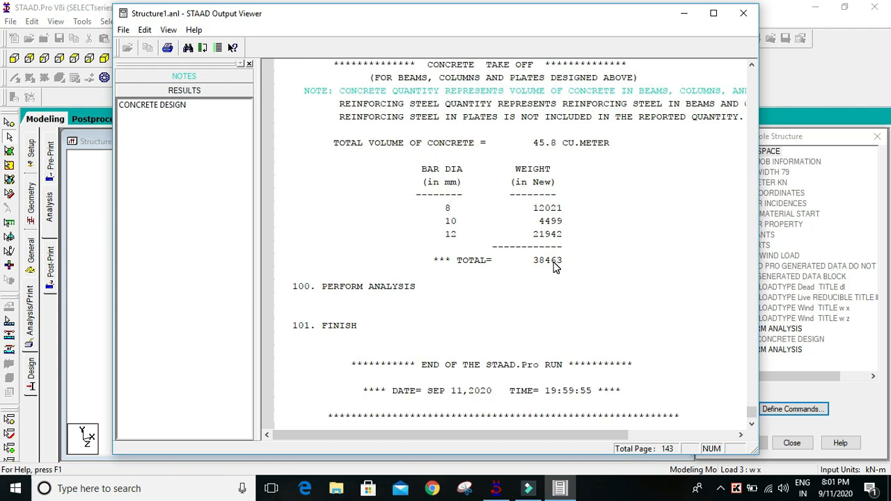
pyautogui.scroll(1, 389, 152)
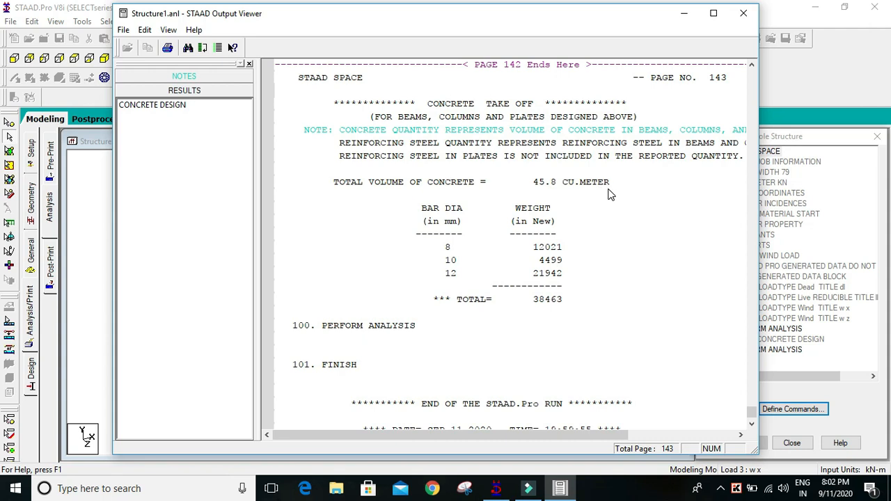
pyautogui.click(445, 249)
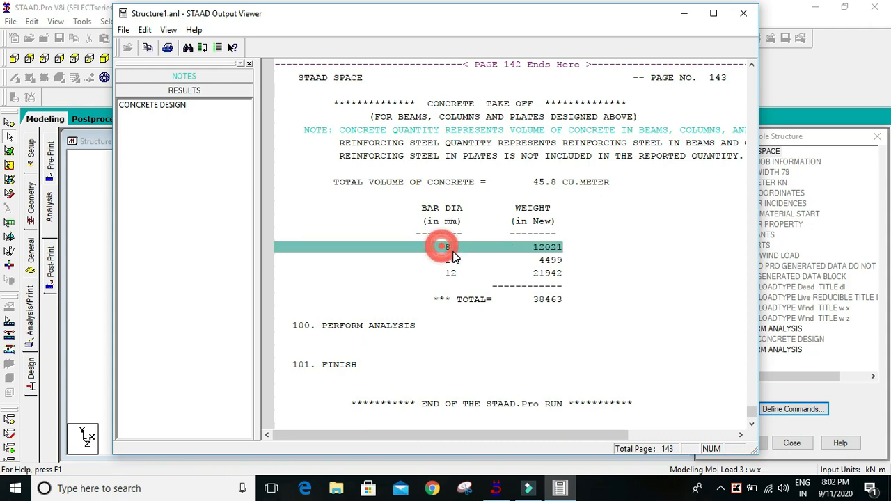
pyautogui.click(533, 261)
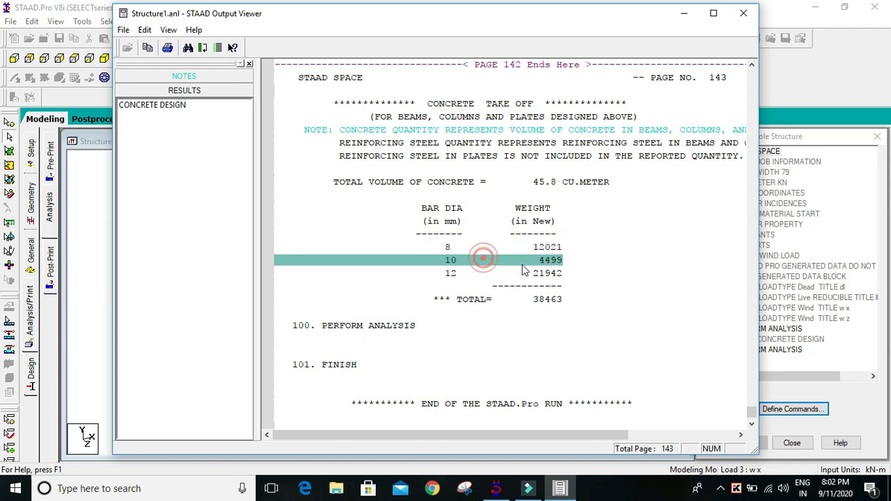
pyautogui.click(533, 275)
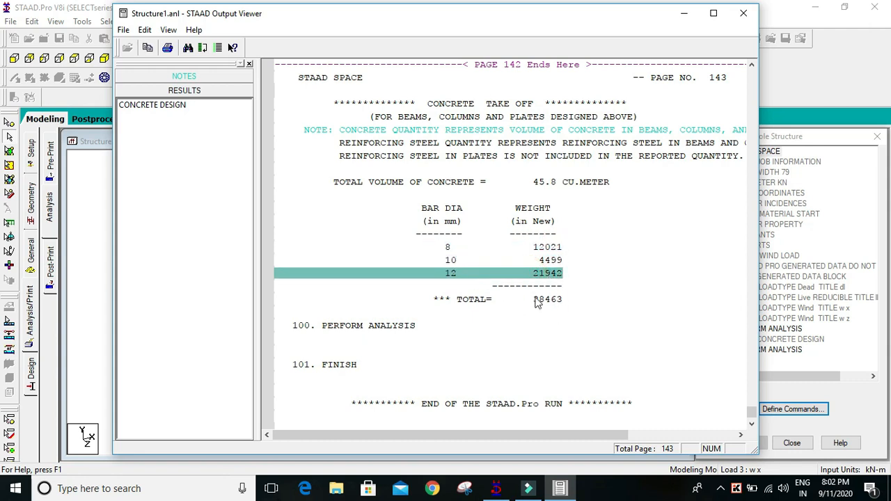
pyautogui.scroll(-2, 550, 303)
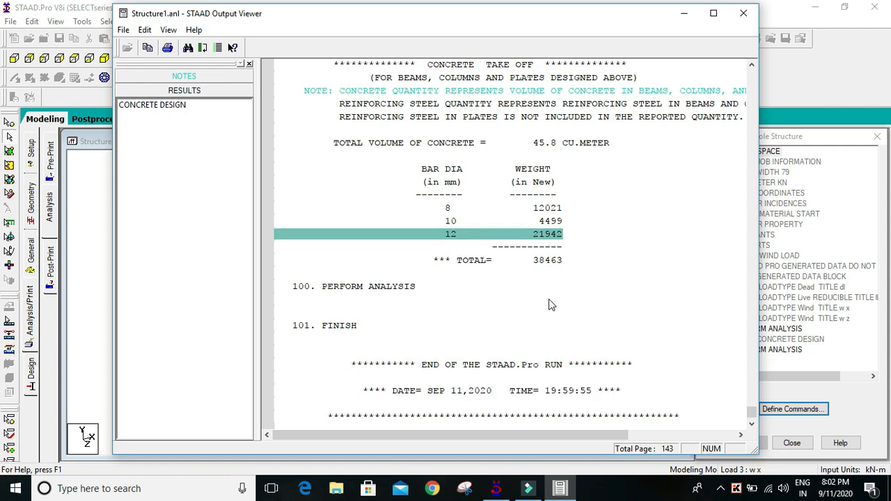
# Step: Review the last column's design results alongside the concrete take-off, including main and tie reinforcement and section capacity
pyautogui.scroll(7, 511, 260)
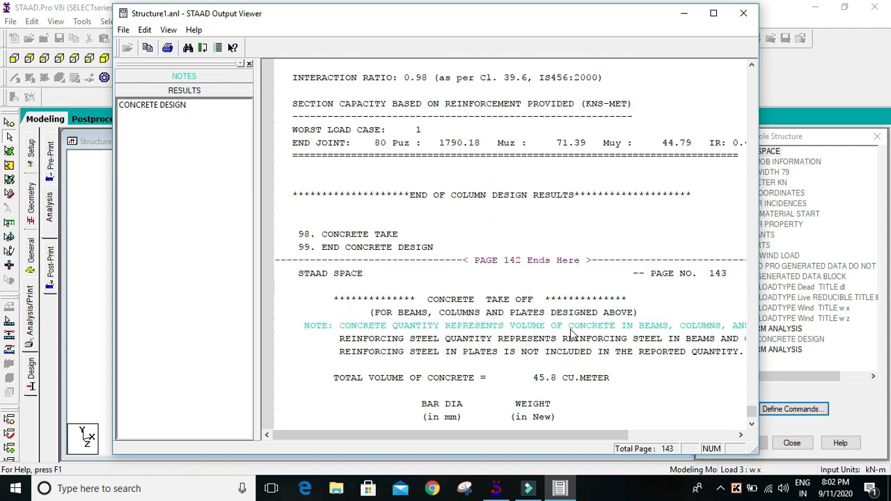
pyautogui.scroll(-3, 570, 334)
pyautogui.scroll(-1, 557, 378)
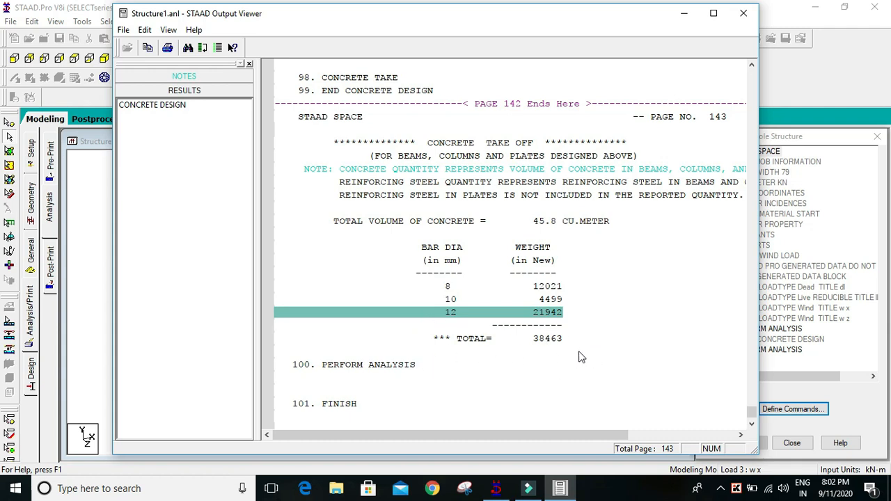
pyautogui.scroll(2, 580, 356)
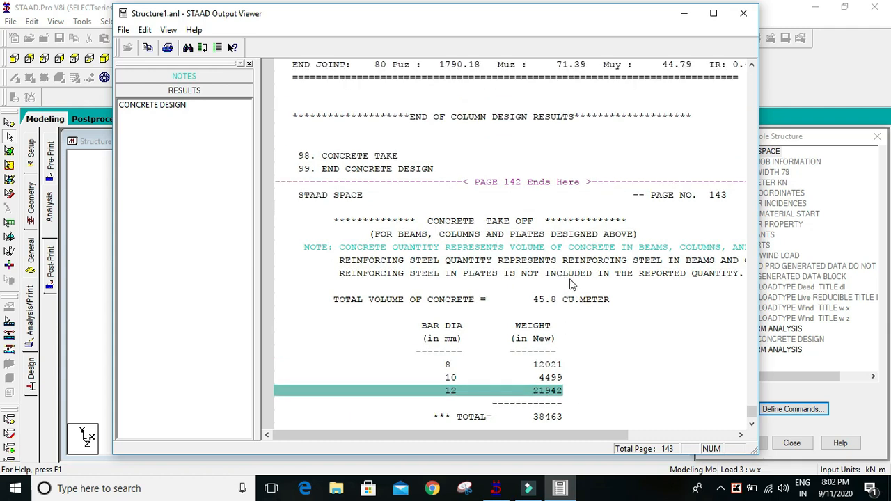
pyautogui.scroll(-2, 586, 351)
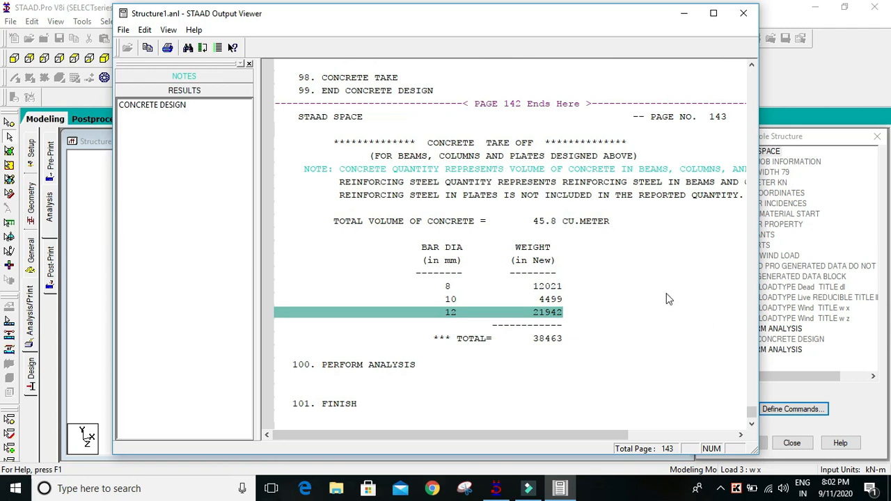
pyautogui.scroll(10, 465, 283)
pyautogui.scroll(-2, 472, 267)
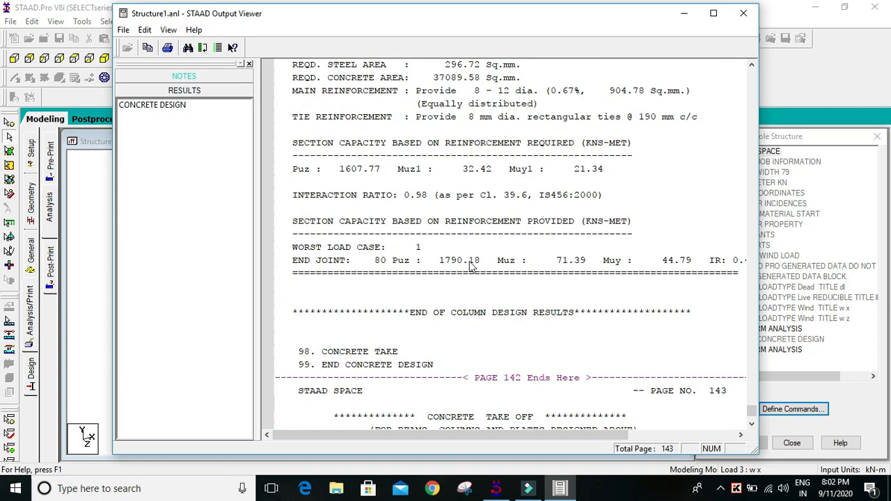
# Step: Recheck the concrete take-off table at the end of the report, from the column design results to the end of the run
pyautogui.scroll(-7, 476, 266)
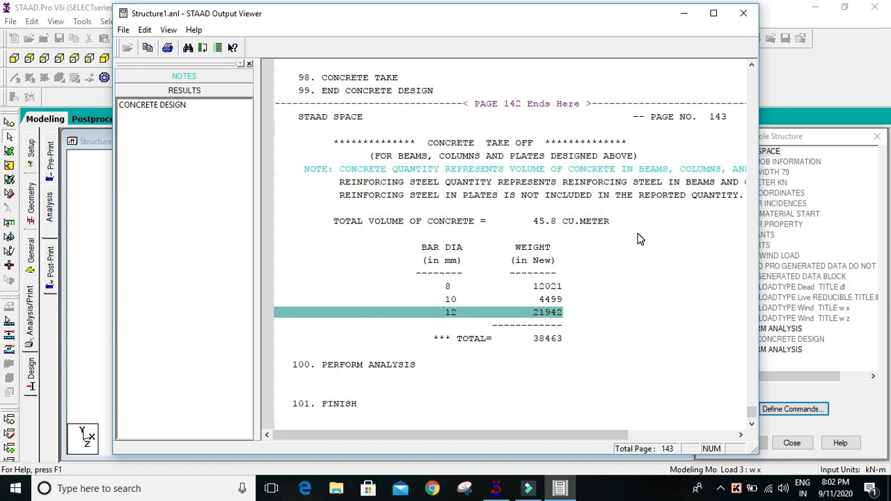
pyautogui.scroll(1, 635, 233)
pyautogui.scroll(-2, 640, 247)
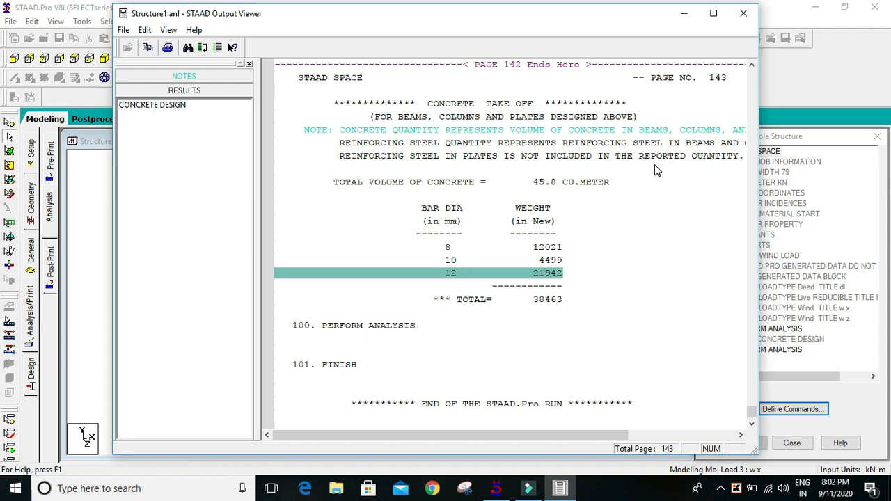
pyautogui.scroll(5, 654, 170)
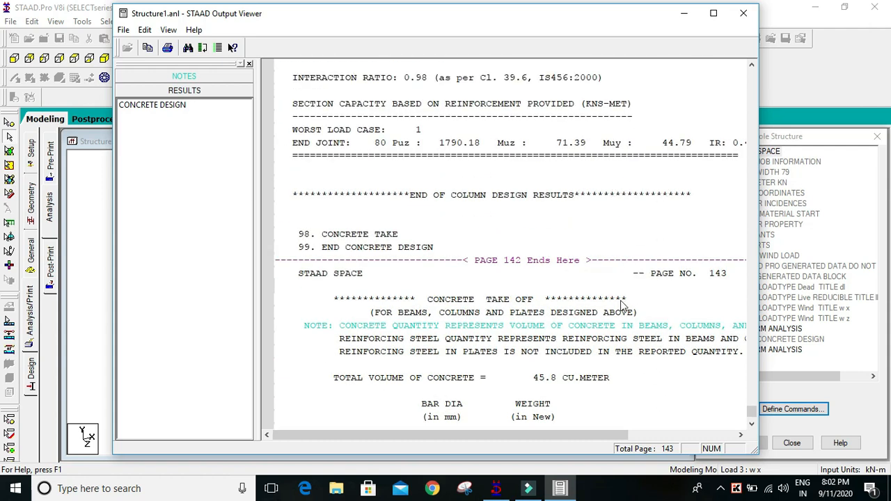
pyautogui.scroll(-4, 622, 304)
pyautogui.click(622, 312)
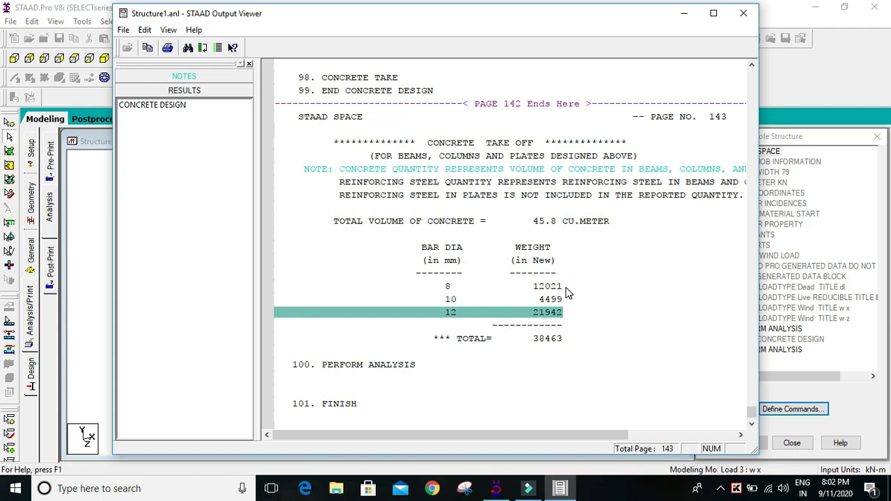
pyautogui.scroll(1, 563, 292)
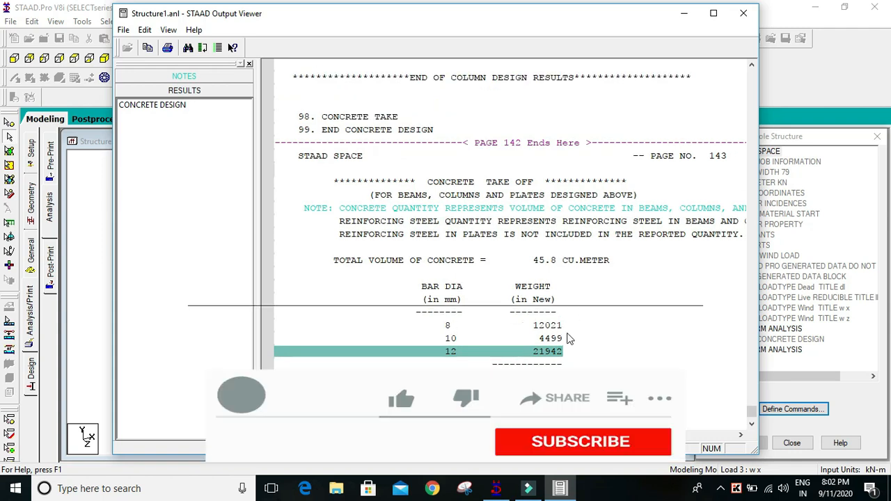
pyautogui.scroll(3, 558, 333)
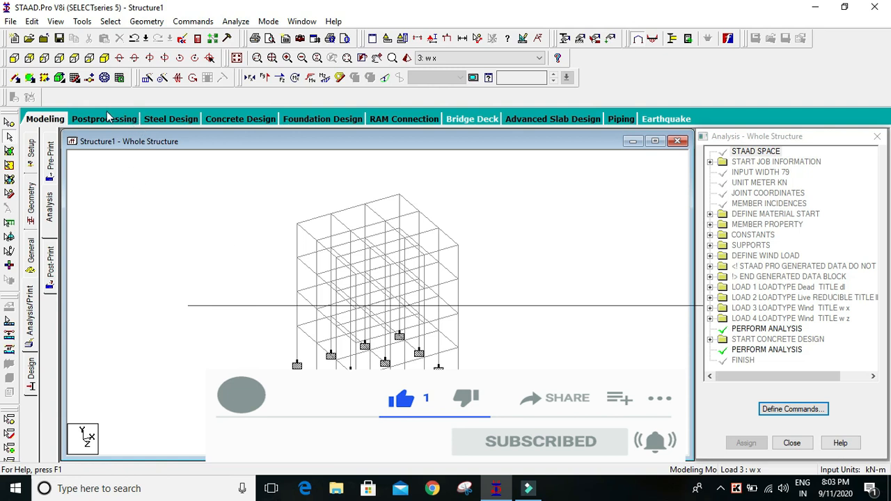
# Step: Switch to postprocessing mode and enlarge the whole-structure view to inspect the displaced shape under load case 3
pyautogui.click(104, 119)
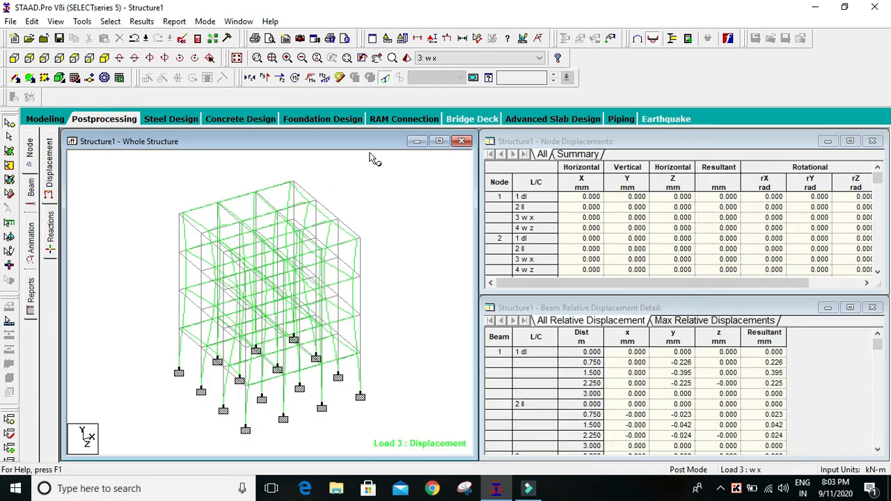
pyautogui.scroll(3, 317, 242)
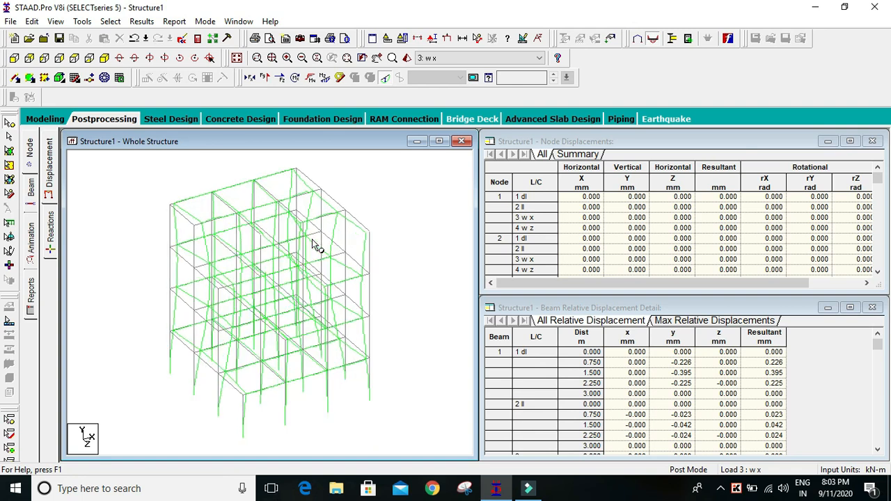
pyautogui.click(438, 141)
pyautogui.scroll(2, 497, 206)
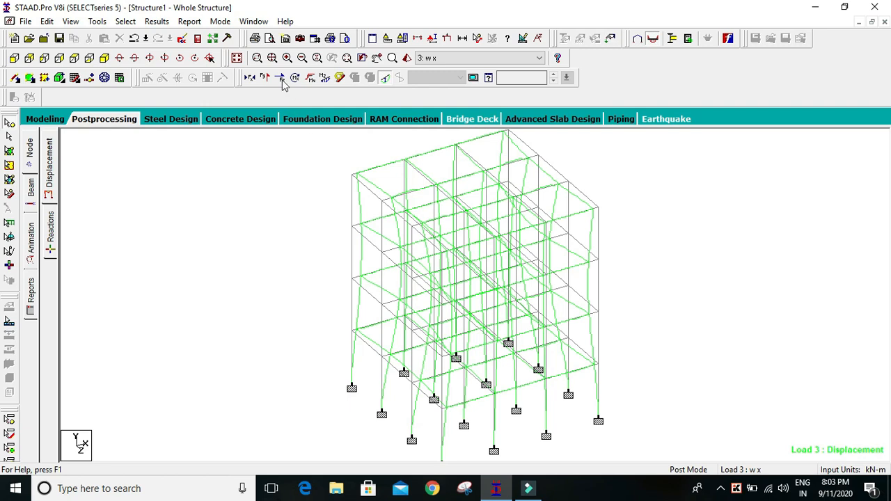
# Step: Show the torsion and bending Z diagrams for load 3, with the displacement and beam stress displays switched off
pyautogui.click(339, 80)
pyautogui.click(324, 78)
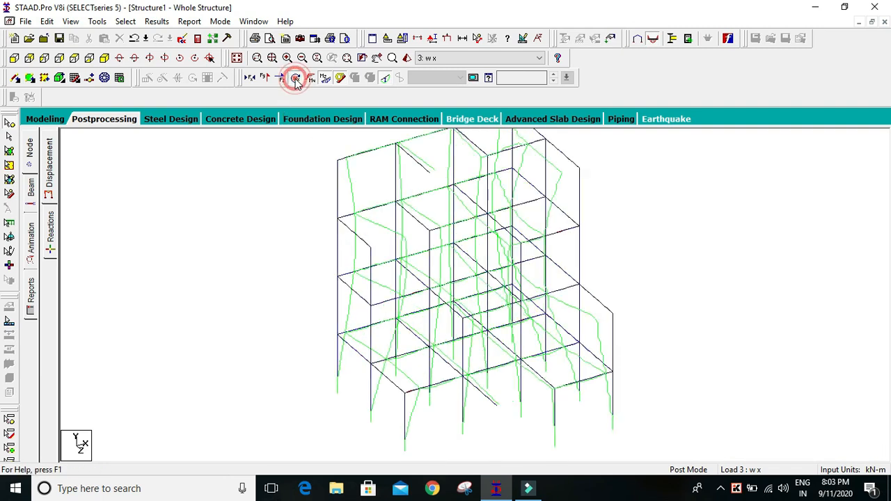
pyautogui.click(385, 78)
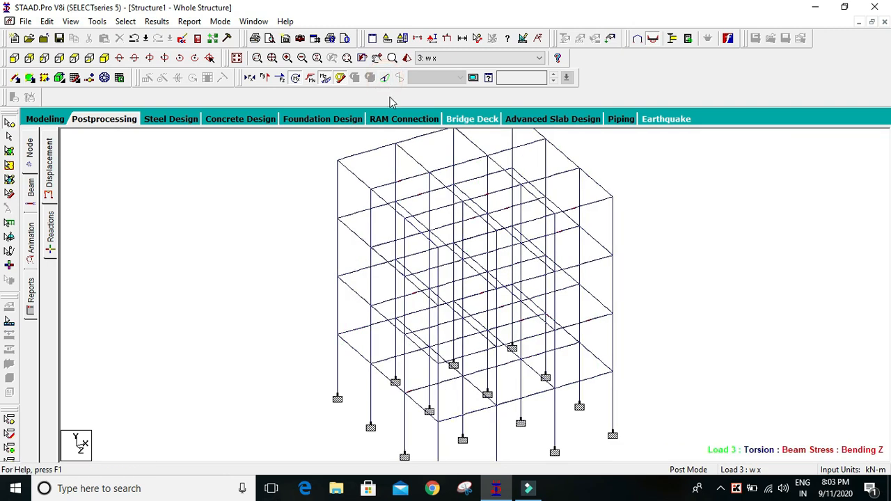
pyautogui.scroll(2, 418, 210)
pyautogui.scroll(1, 418, 210)
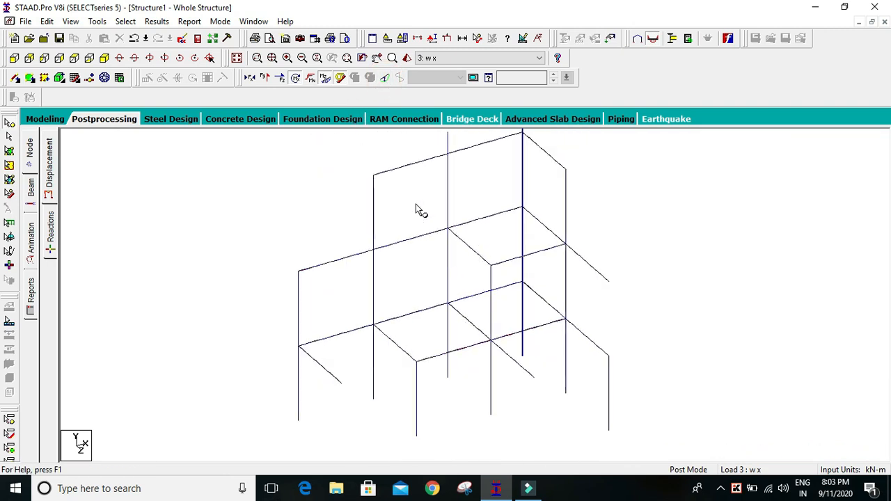
pyautogui.click(341, 78)
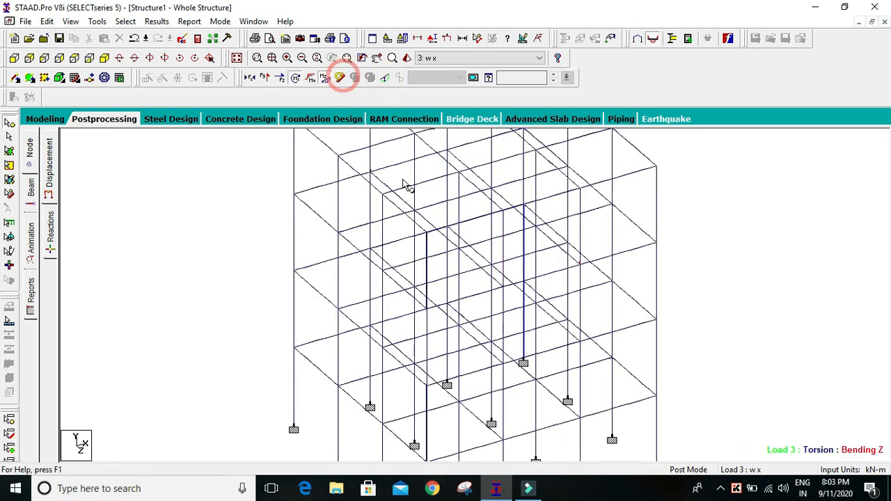
pyautogui.scroll(2, 407, 186)
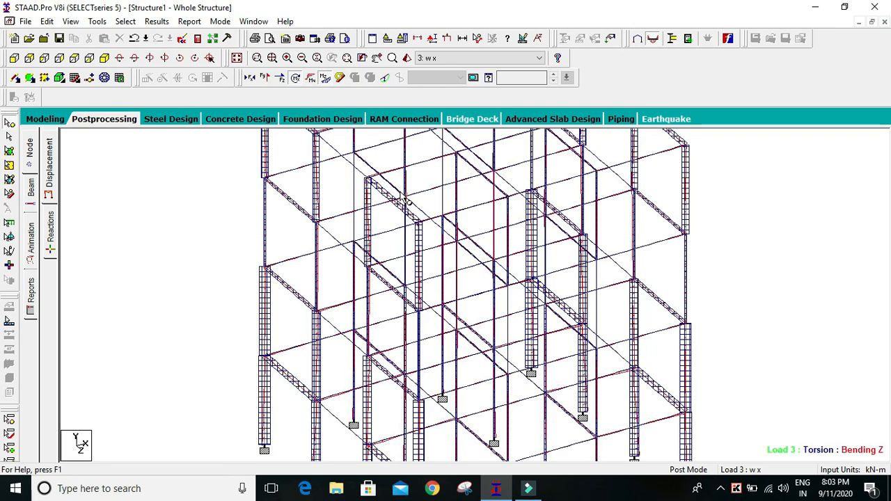
pyautogui.scroll(-1, 406, 201)
pyautogui.scroll(-2, 456, 198)
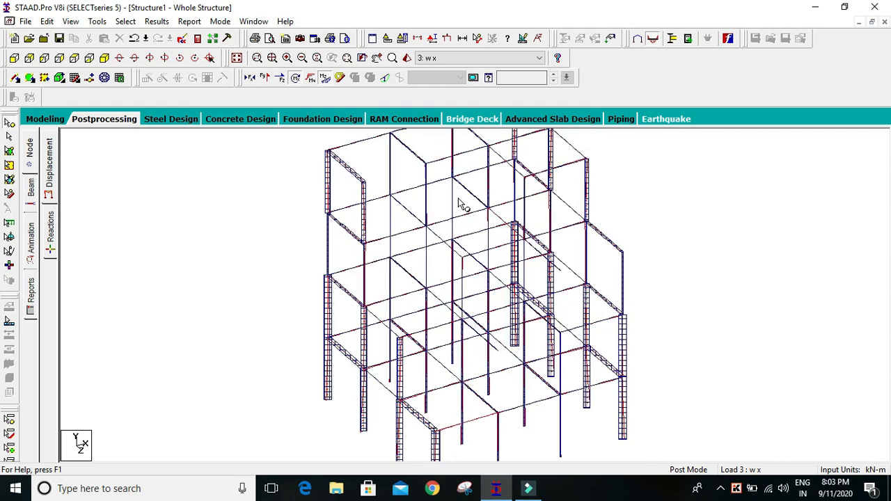
pyautogui.moveTo(464, 200); pyautogui.dragTo(414, 208, button='middle')
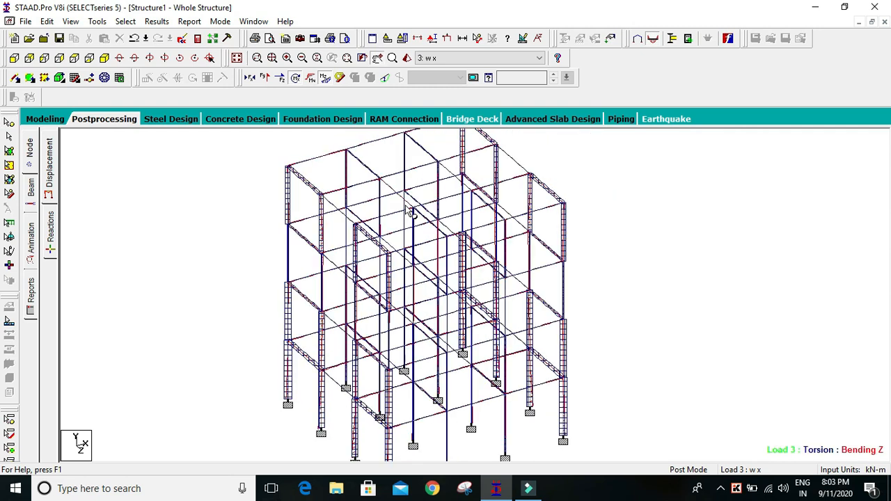
# Step: Replace the bending Z diagram with bending Y and add the shear Y diagram alongside torsion
pyautogui.click(325, 77)
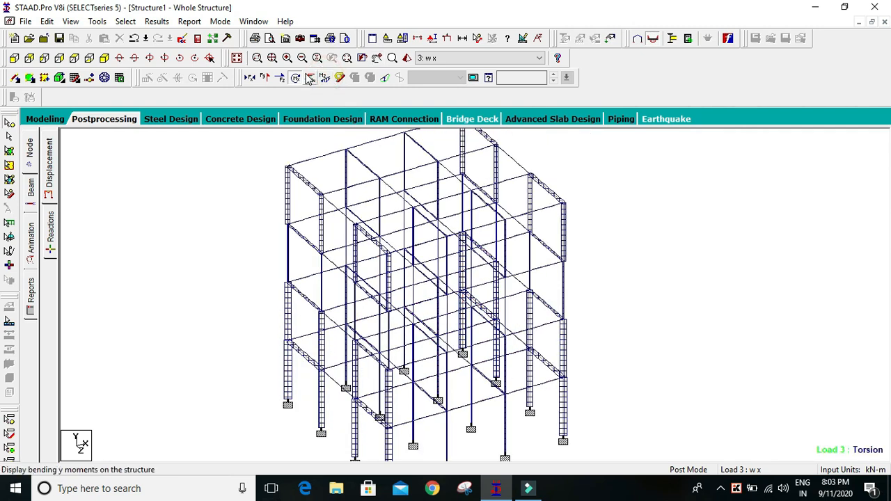
pyautogui.click(311, 76)
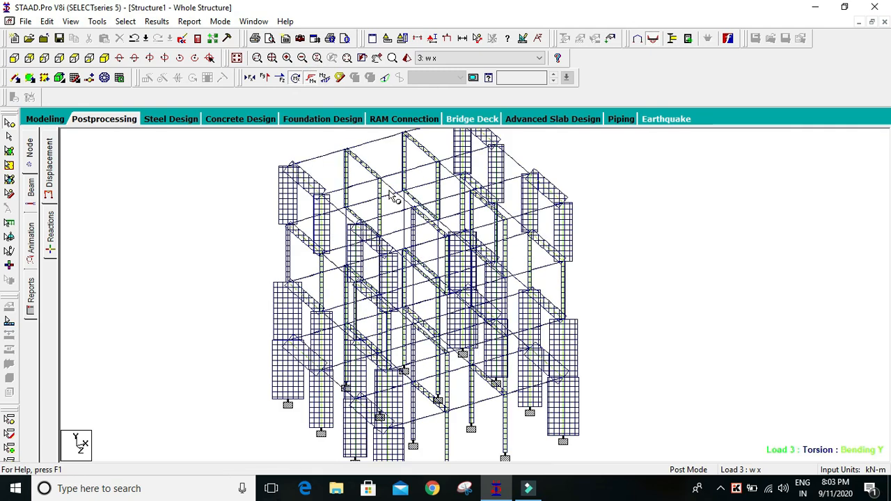
pyautogui.click(264, 77)
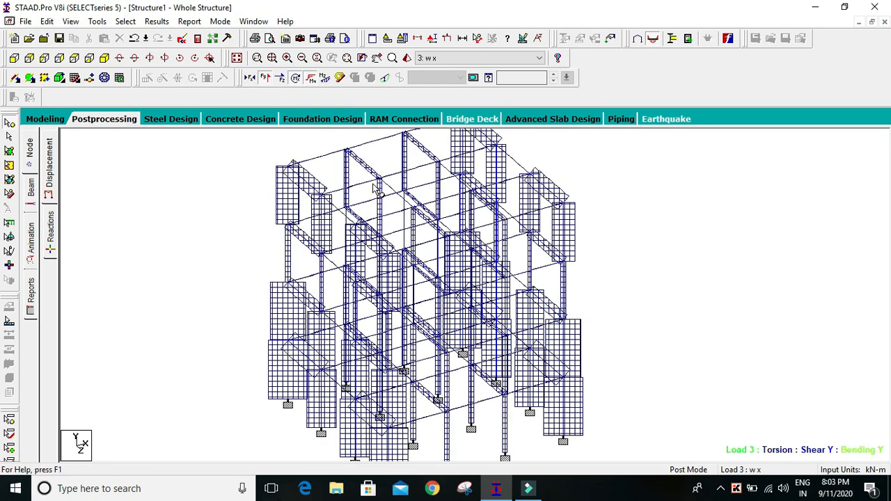
# Step: Remove the bending Y and torsion diagrams, and display the axial force diagram in place of shear Y
pyautogui.click(325, 78)
pyautogui.click(295, 77)
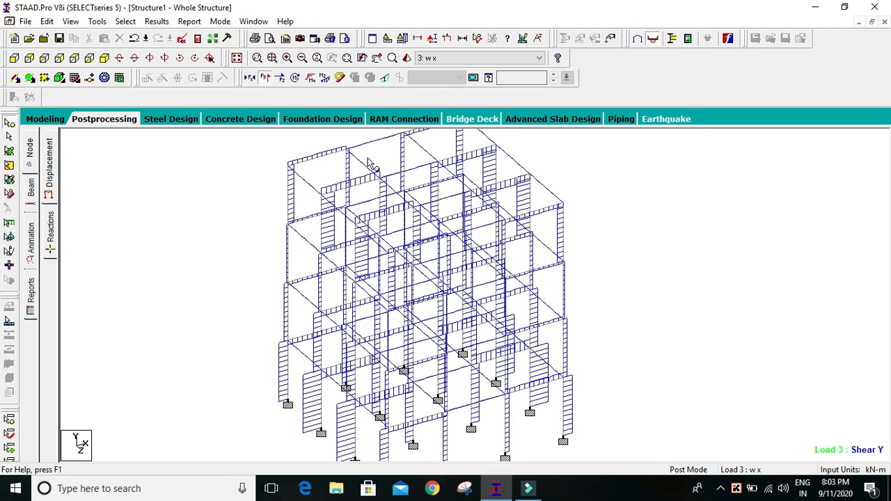
pyautogui.click(249, 78)
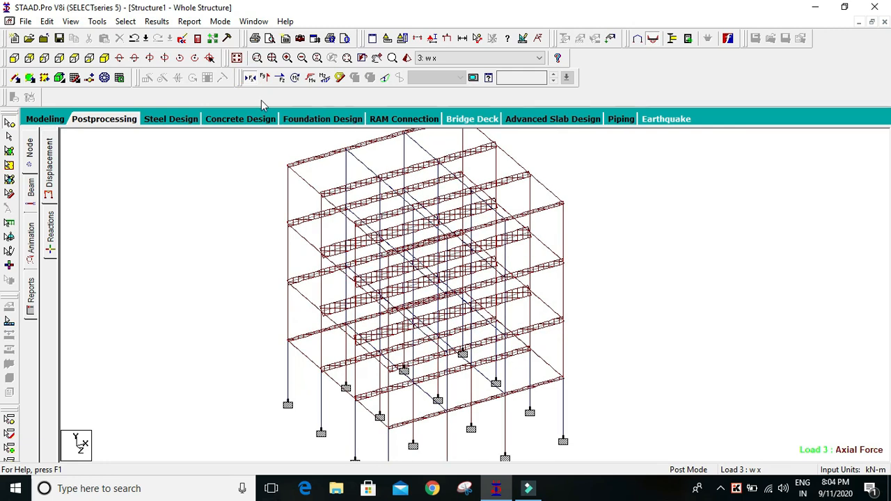
# Step: Annotate the beam results of the whole structure with maximum bending and maximum shear values
pyautogui.click(157, 23)
pyautogui.click(158, 23)
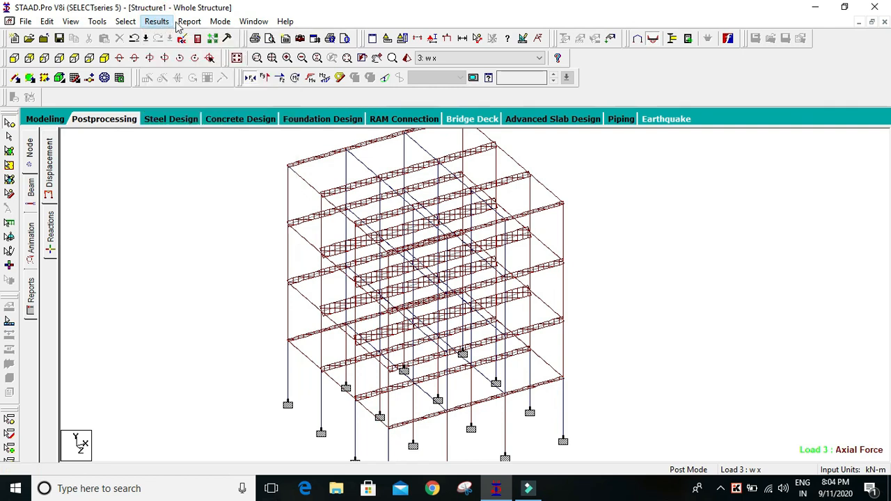
pyautogui.click(164, 25)
pyautogui.click(179, 229)
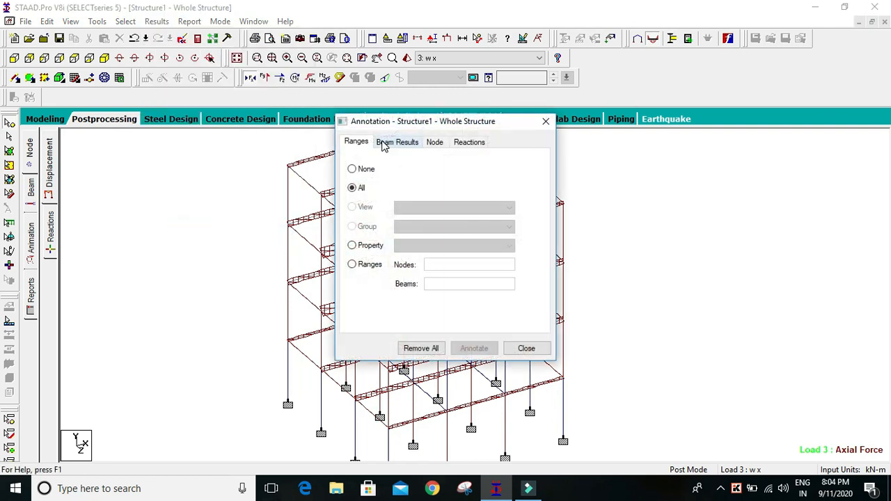
pyautogui.click(385, 142)
pyautogui.click(408, 174)
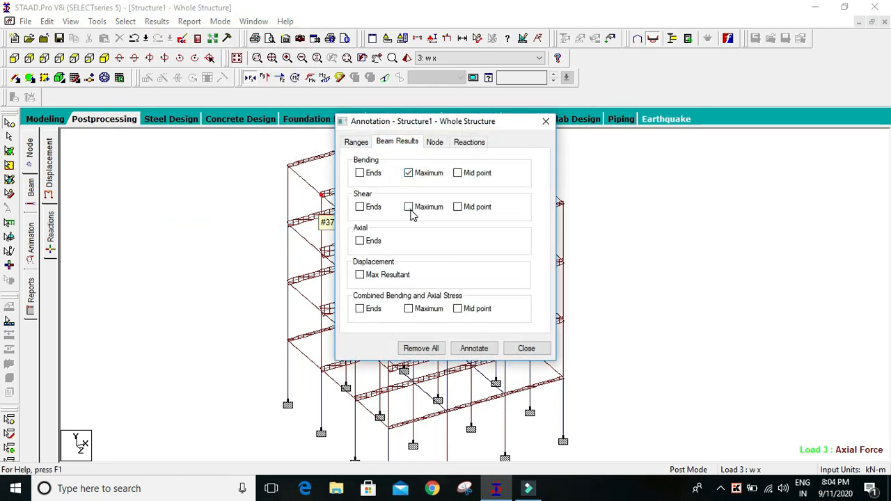
pyautogui.click(409, 208)
pyautogui.click(458, 350)
pyautogui.click(476, 351)
pyautogui.click(532, 271)
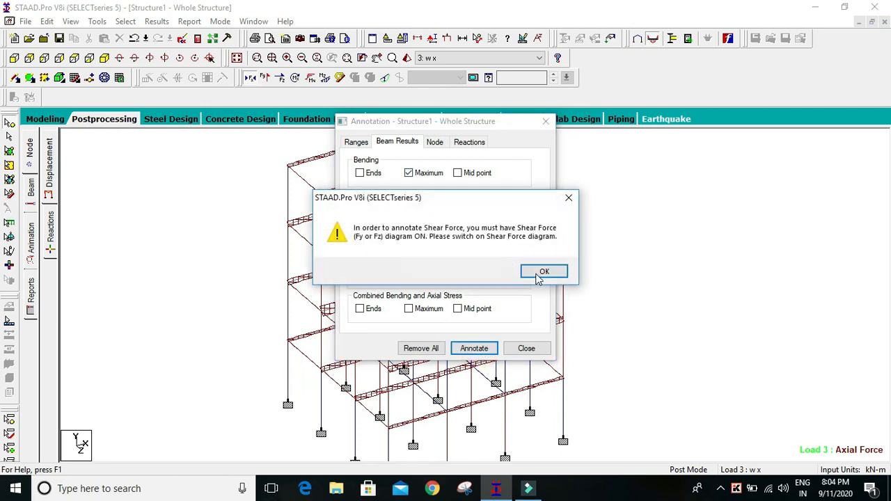
pyautogui.click(544, 272)
pyautogui.click(527, 348)
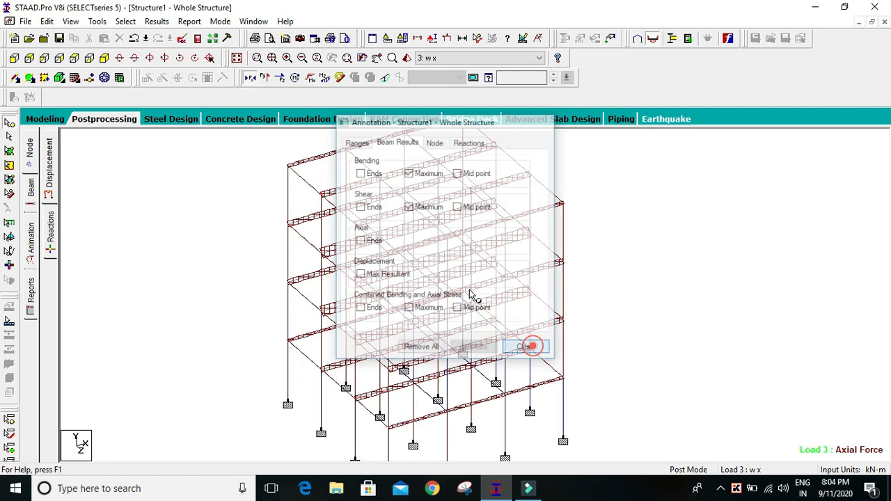
# Step: Turn on the torsion, shear Z, bending Y and bending Z diagrams to show their annotated maximum values
pyautogui.click(294, 78)
pyautogui.click(268, 77)
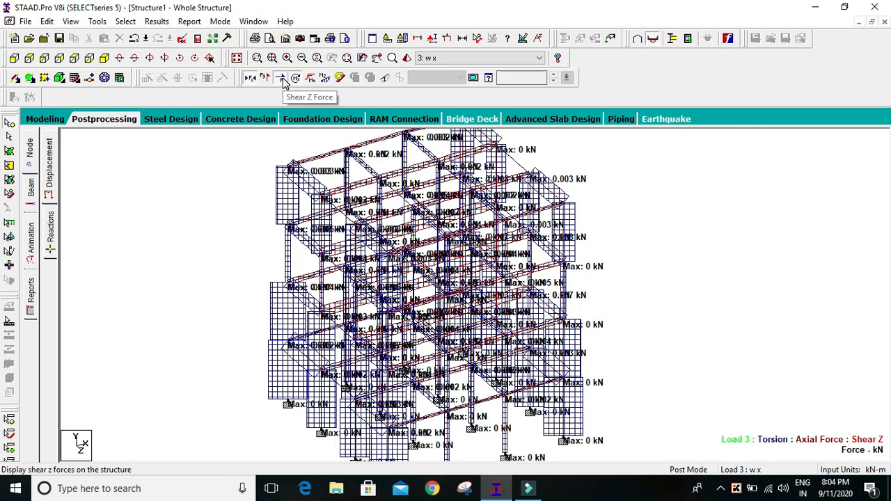
pyautogui.click(281, 78)
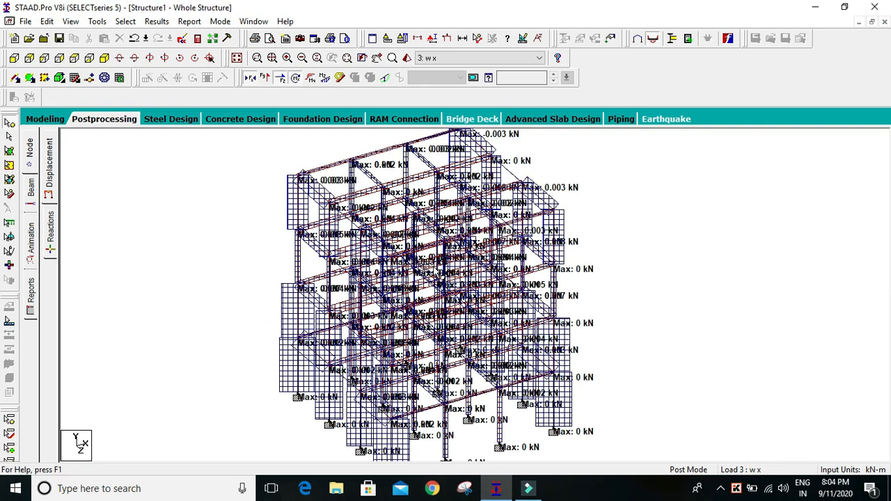
pyautogui.click(310, 79)
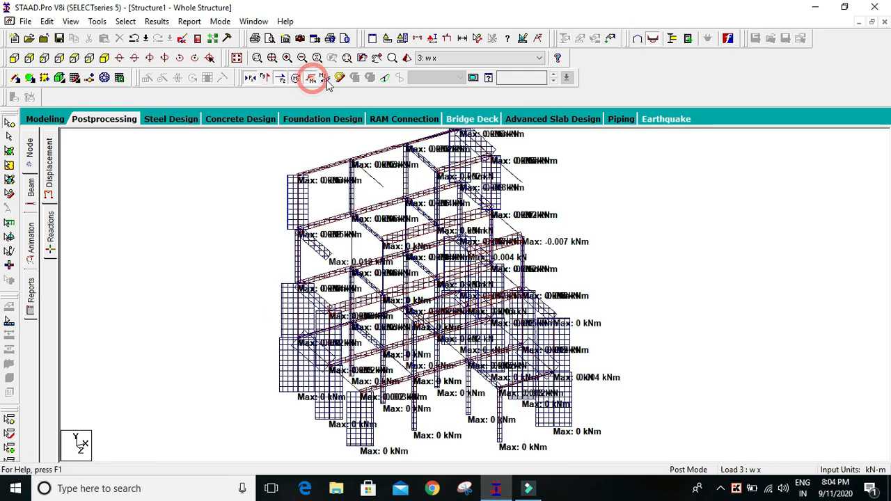
pyautogui.click(326, 79)
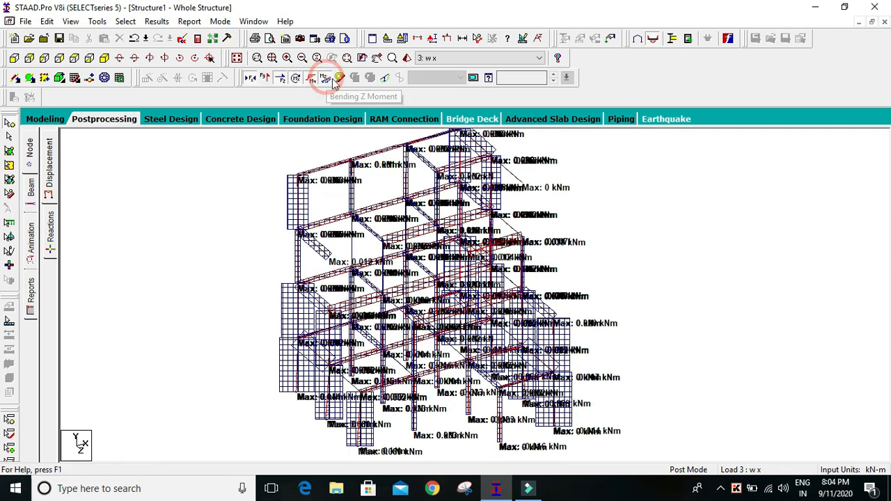
# Step: Switch off the shear, axial force, bending Y and torsion diagrams so only the annotated bending Z diagram remains displayed
pyautogui.click(280, 77)
pyautogui.click(249, 77)
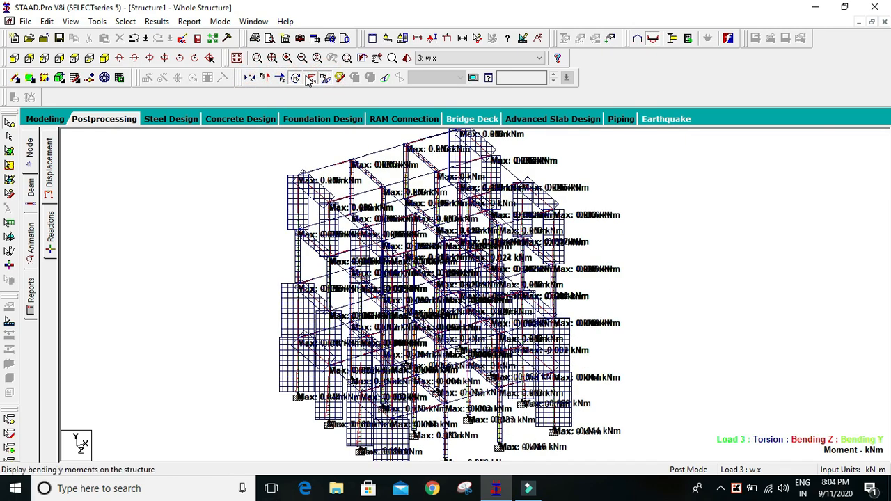
pyautogui.click(308, 77)
pyautogui.click(295, 78)
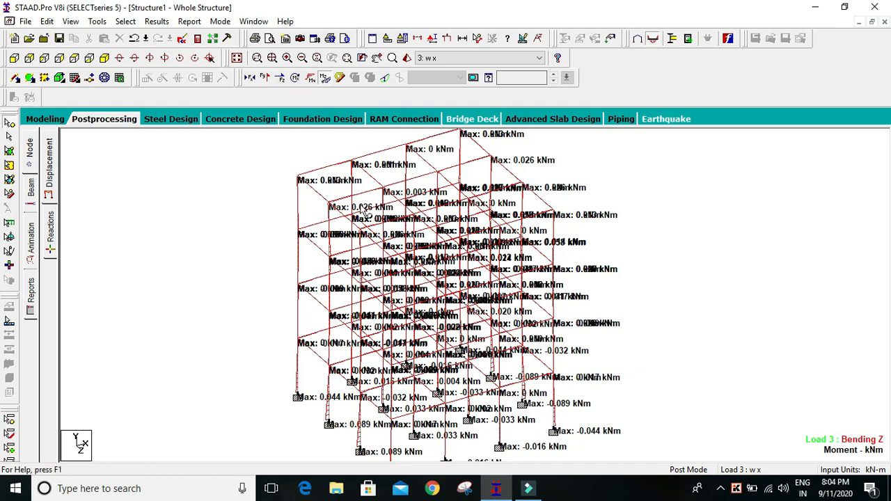
# Step: Examine the maximum bending Z moment annotations on the beams and columns across the frame
pyautogui.scroll(2, 336, 182)
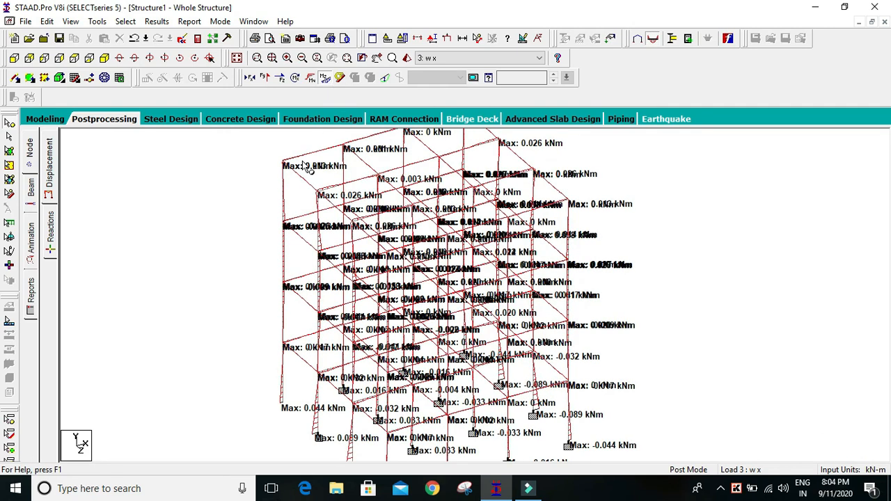
pyautogui.scroll(-1, 340, 179)
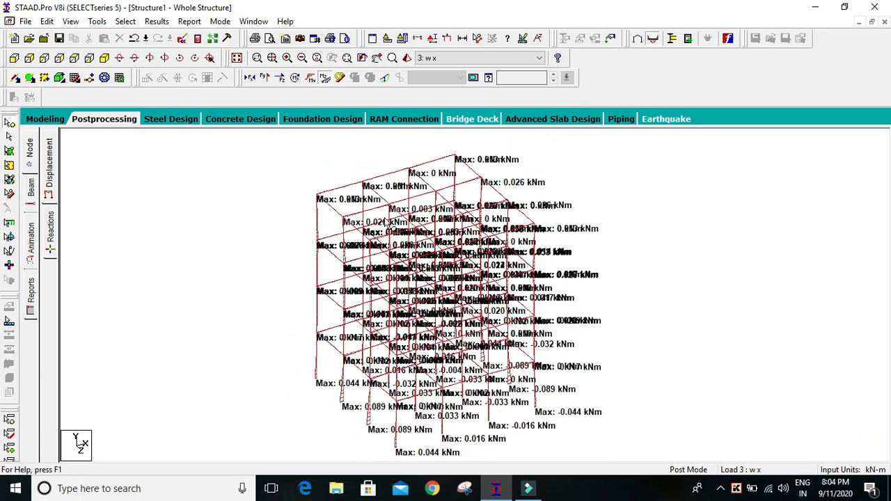
pyautogui.scroll(1, 338, 175)
pyautogui.scroll(1, 333, 168)
pyautogui.moveTo(325, 181); pyautogui.dragTo(313, 225, button='middle')
pyautogui.scroll(1, 400, 257)
pyautogui.scroll(-2, 401, 262)
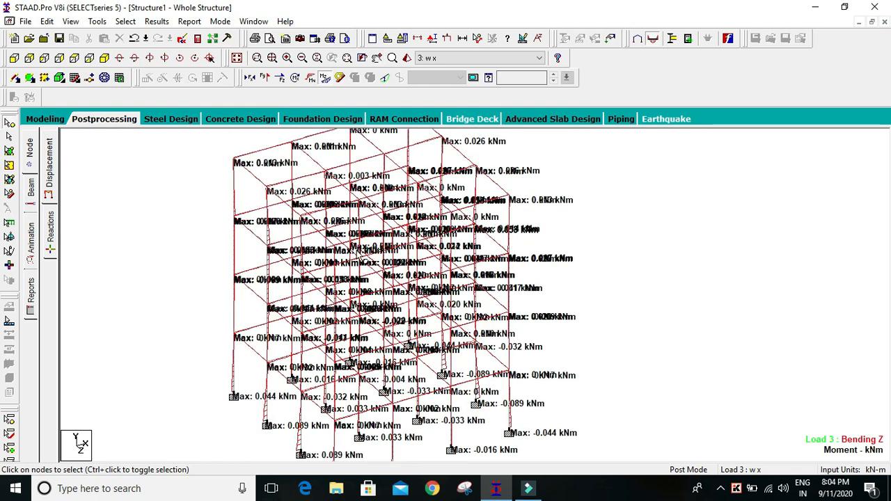
# Step: Return to the modeling view and show the concrete design details of roof beam 96
pyautogui.click(45, 119)
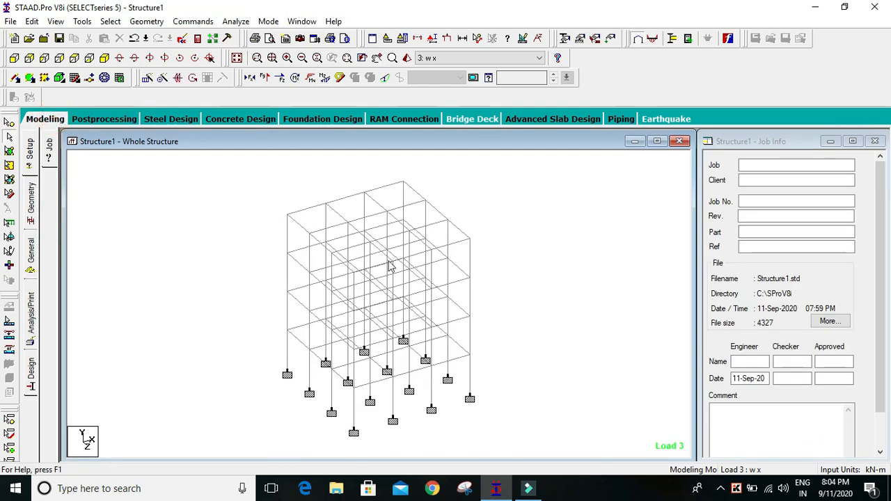
pyautogui.scroll(2, 411, 350)
pyautogui.moveTo(445, 355); pyautogui.dragTo(410, 346, button='middle')
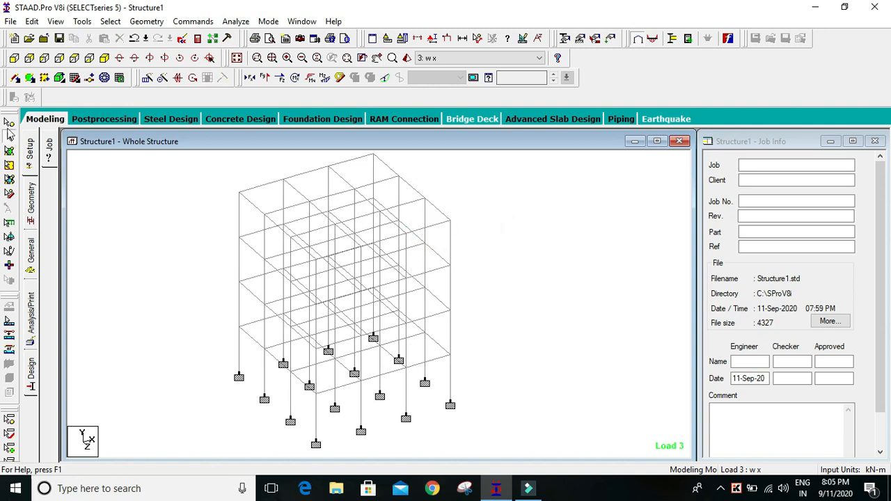
pyautogui.scroll(1, 435, 240)
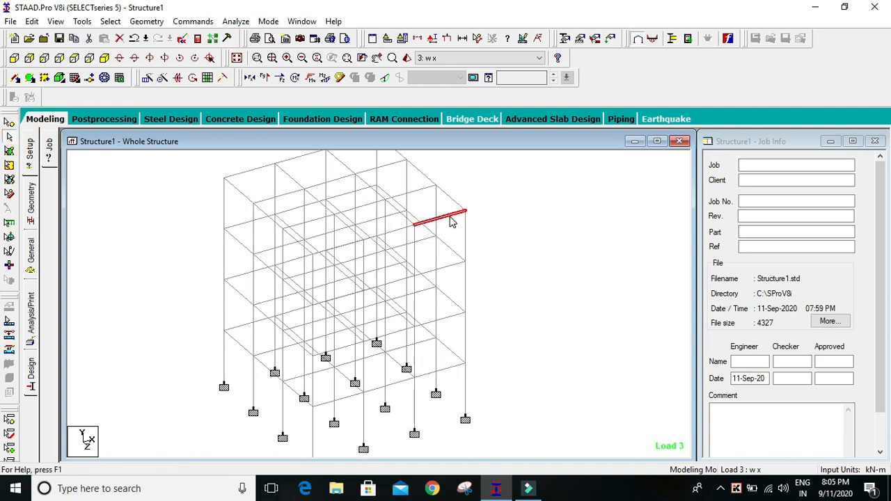
pyautogui.doubleClick(452, 217)
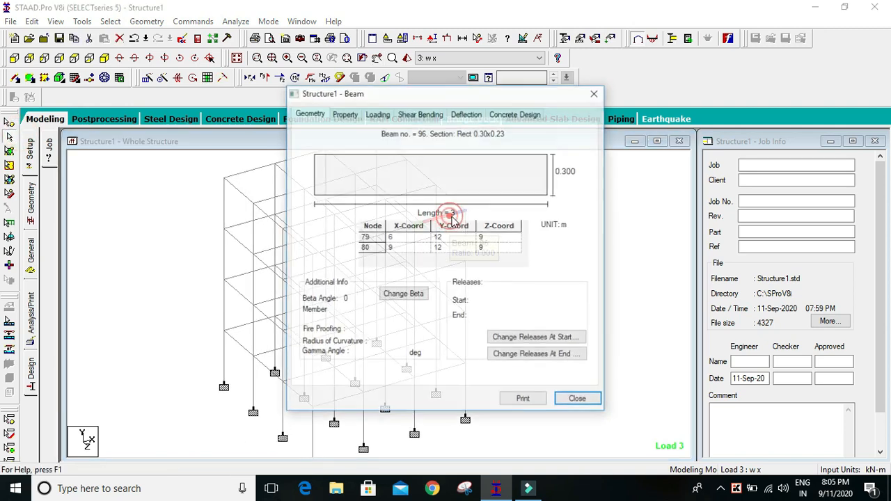
pyautogui.click(509, 114)
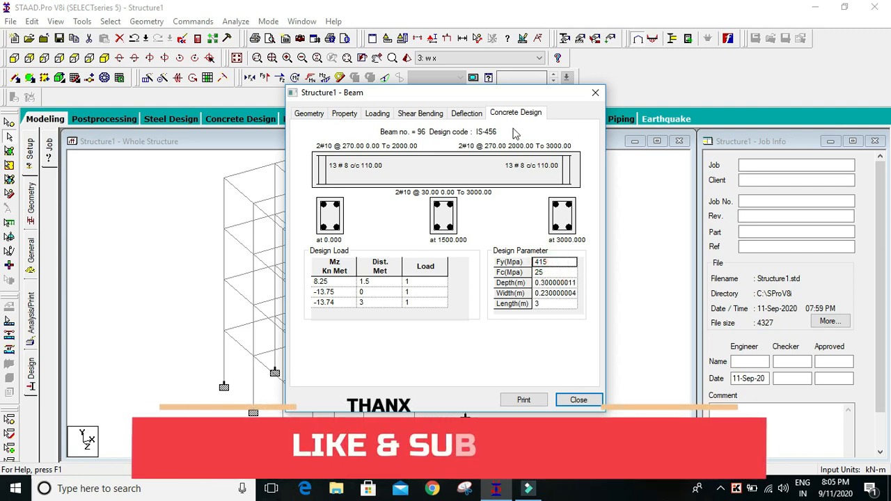
# Step: Review the deflection, shear bending, loading and section property details of beam 96, and close its details
pyautogui.click(467, 113)
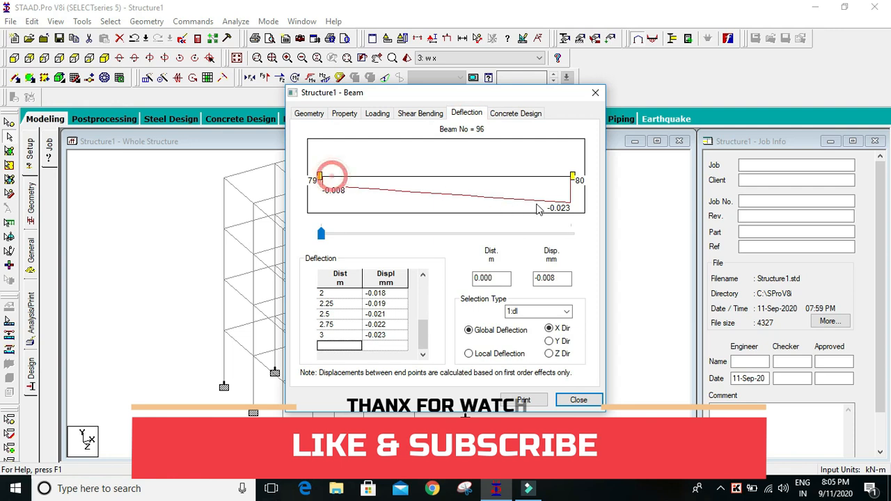
pyautogui.click(420, 114)
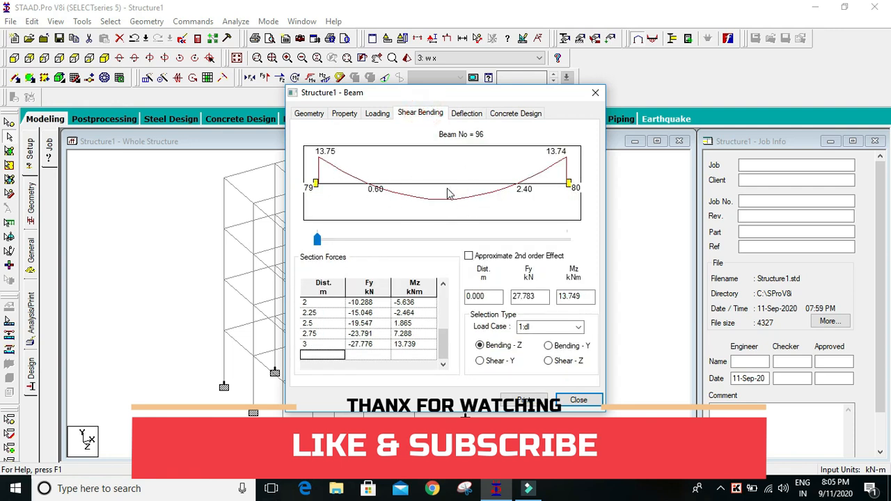
pyautogui.click(376, 113)
pyautogui.click(344, 113)
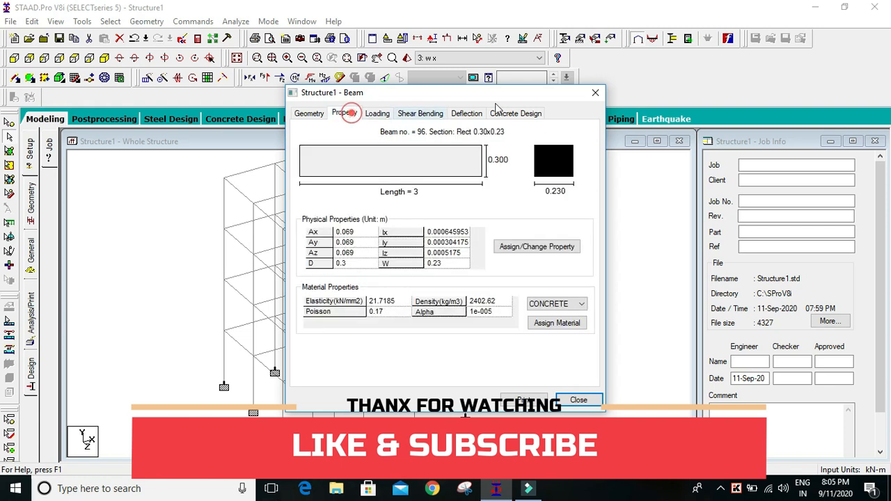
pyautogui.click(595, 92)
# Step: Inspect the geometry details of roof beam 68, and bring up those of roof beam 10
pyautogui.doubleClick(422, 189)
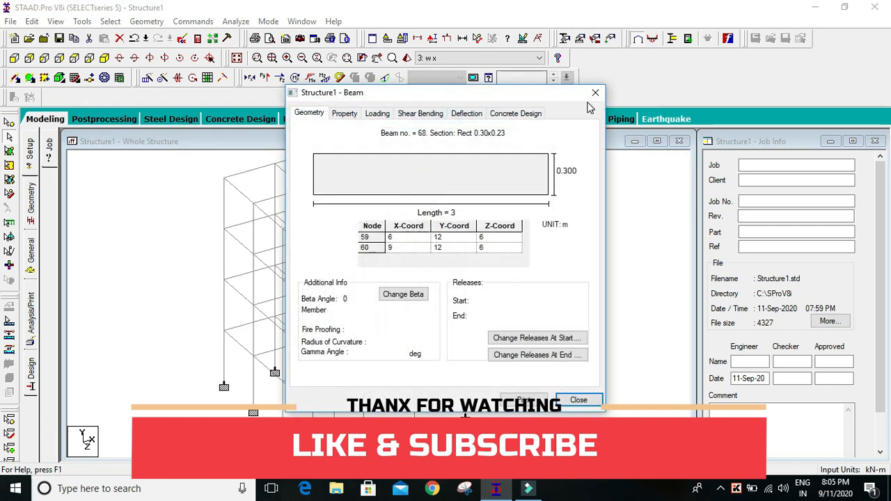
pyautogui.click(591, 94)
pyautogui.doubleClick(261, 169)
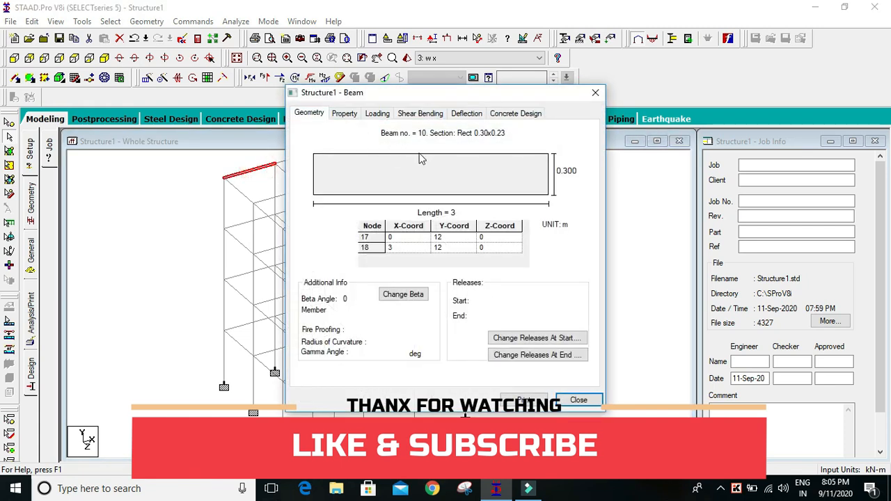